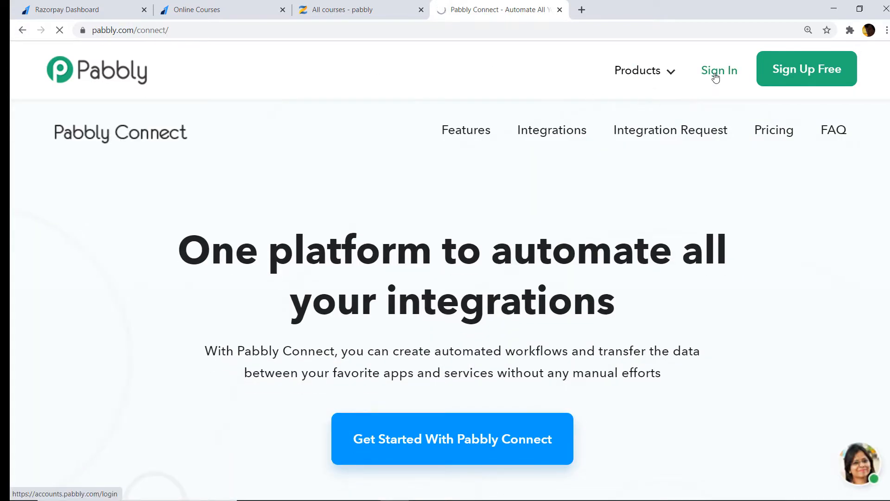
# Sign in to Pabbly and launch Connect from the All Apps page
pyautogui.click(715, 78)
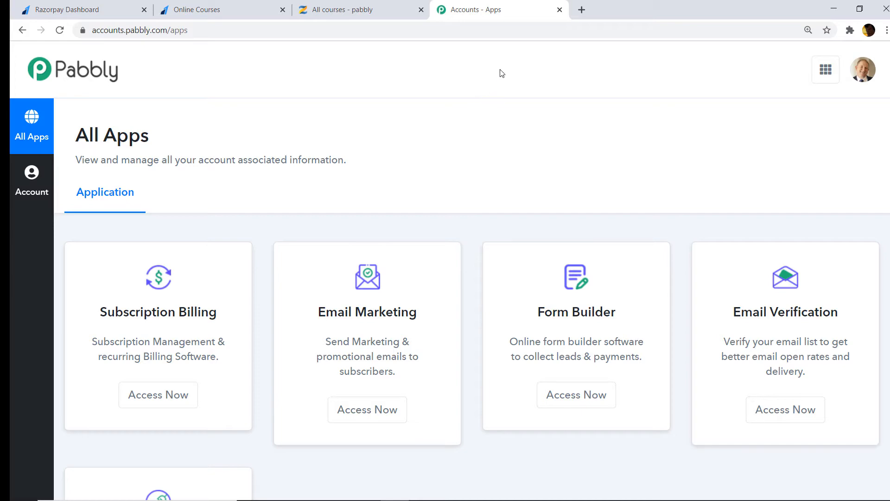
pyautogui.scroll(-5, 461, 88)
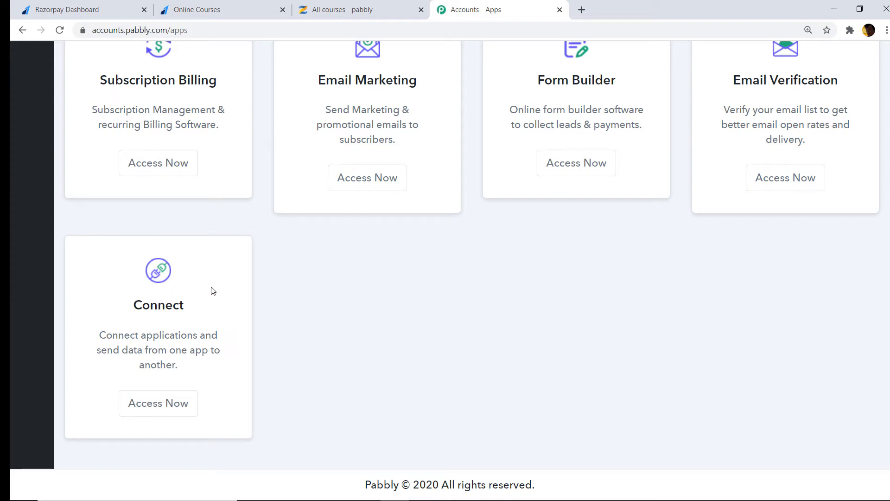
pyautogui.click(146, 410)
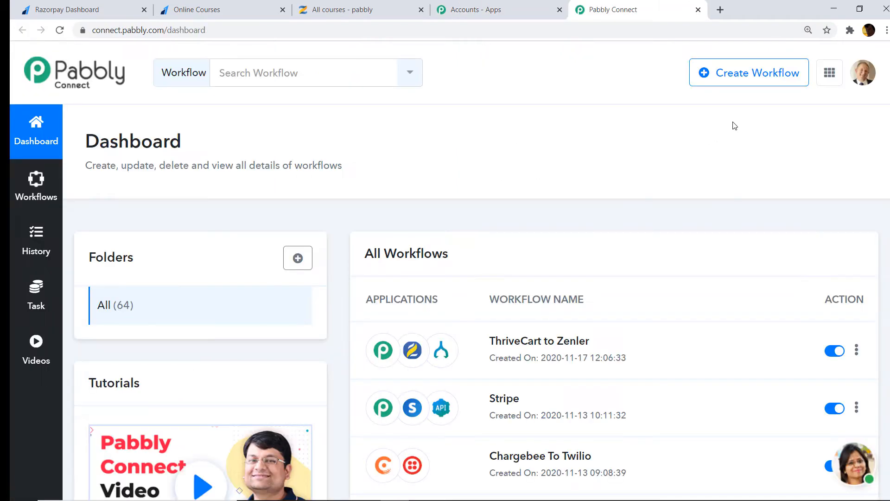
# Create a new workflow named 'Razorpay to Zenler'
pyautogui.click(729, 86)
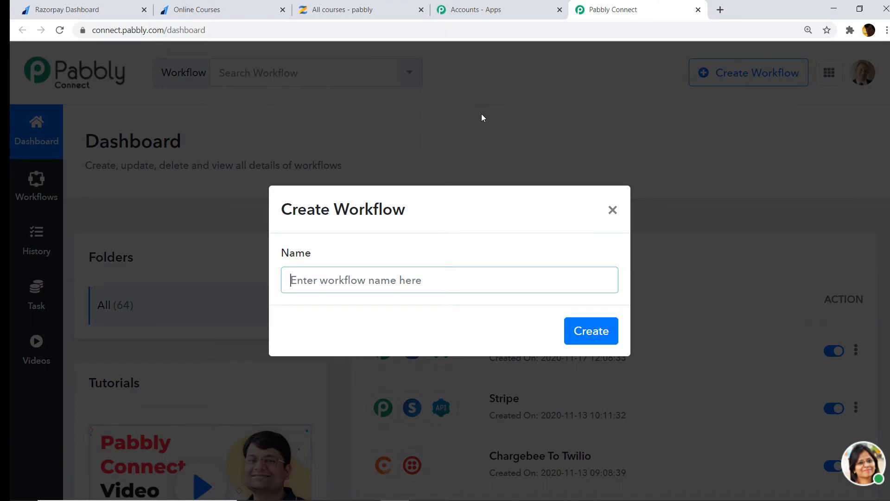
pyautogui.write('R')
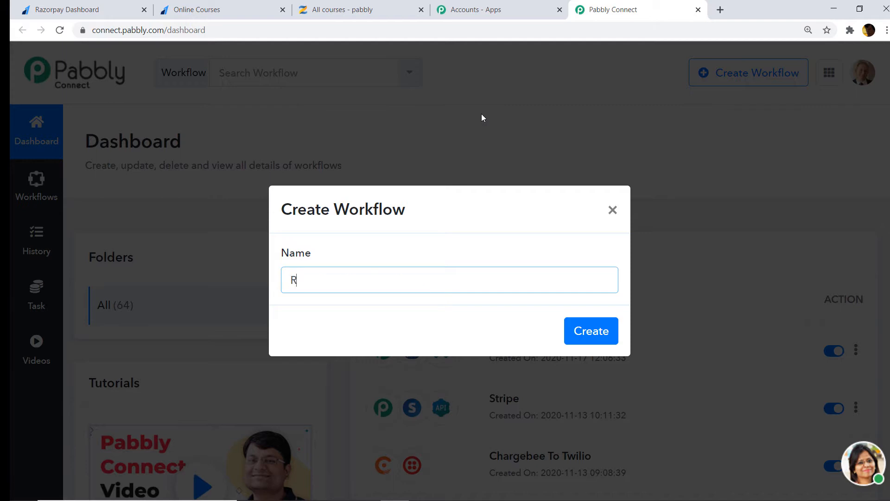
pyautogui.write('azorpay to Zenler')
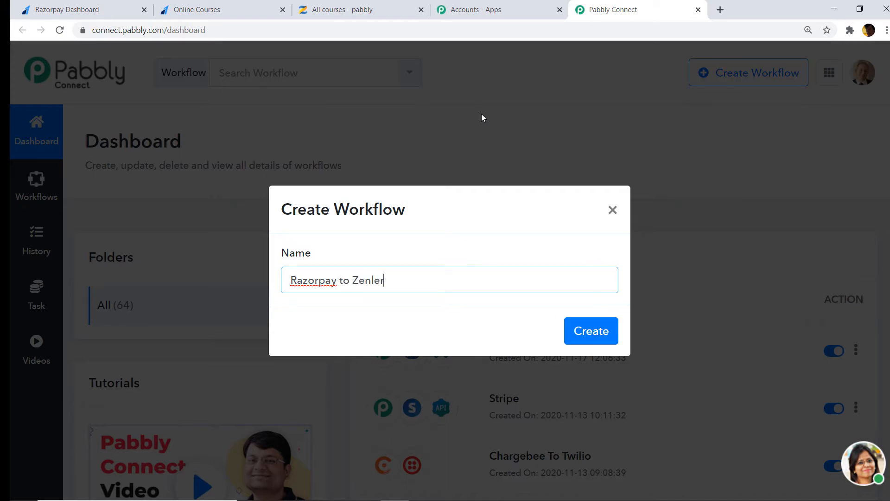
pyautogui.click(576, 332)
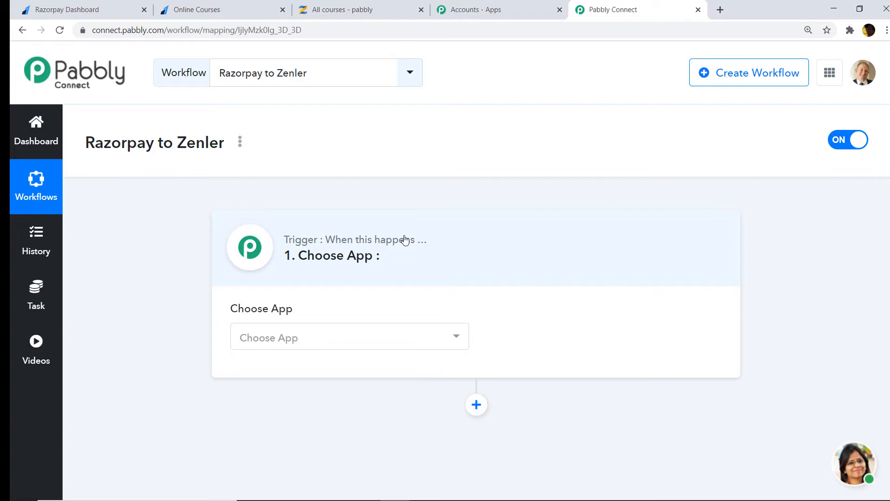
# Choose Razorpay as the workflow's trigger app
pyautogui.click(338, 347)
pyautogui.write('razp')
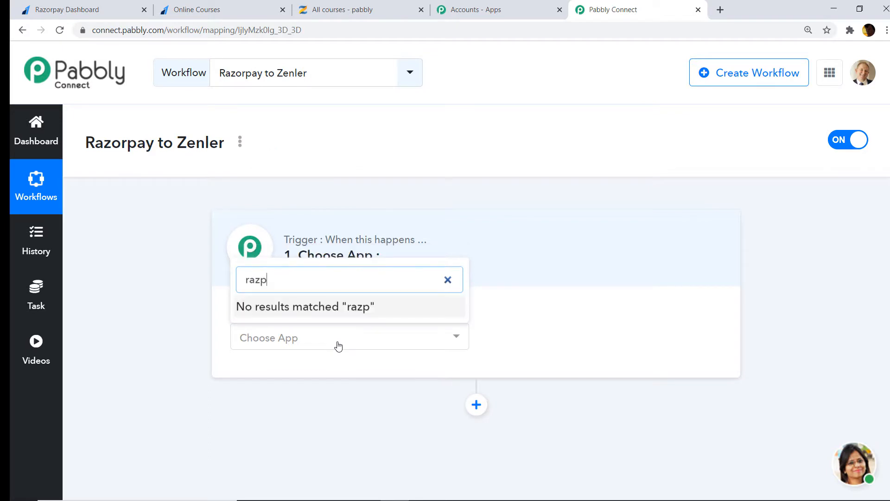
pyautogui.press('BackSpace')
pyautogui.write('or')
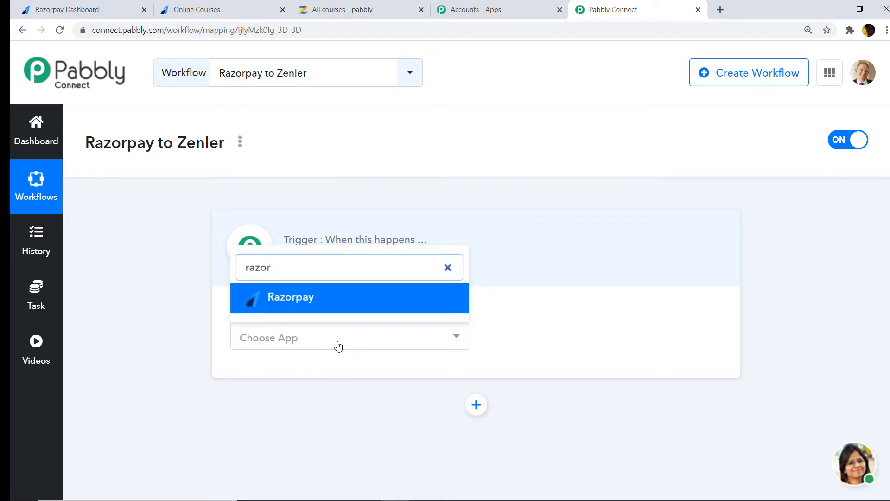
pyautogui.click(353, 309)
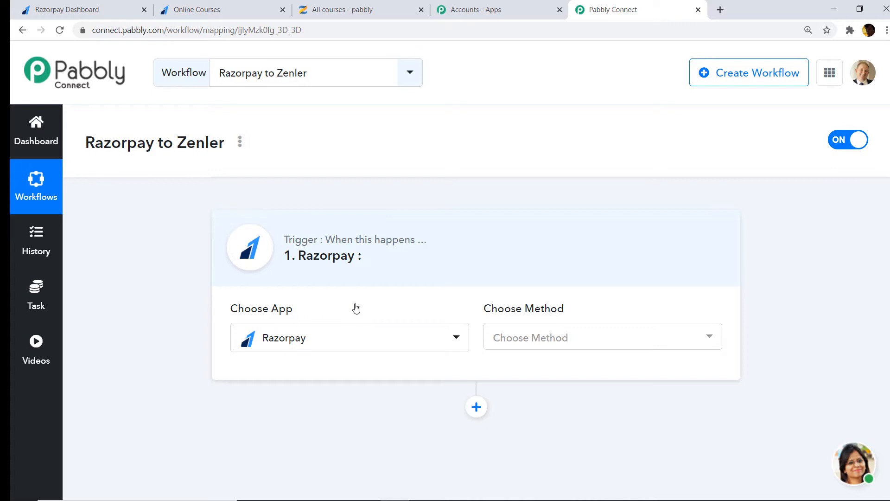
# Set the trigger event to Payment Captured and scroll down to its webhook URL
pyautogui.click(585, 338)
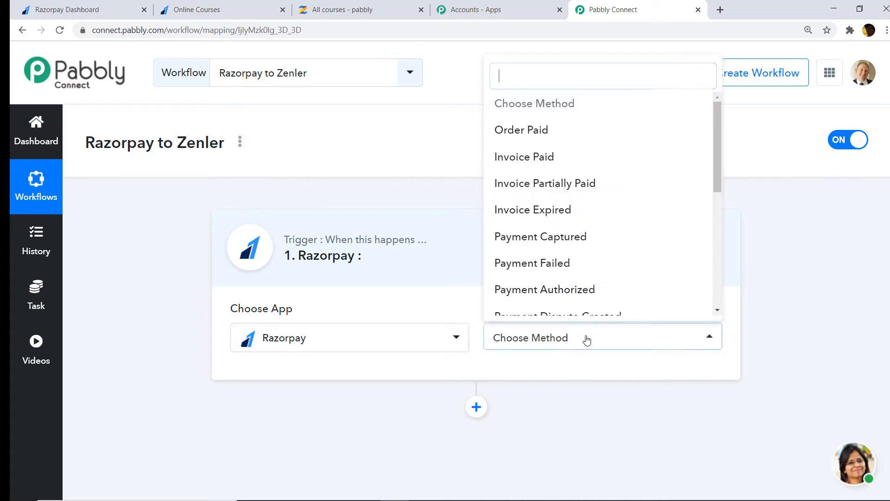
pyautogui.click(587, 245)
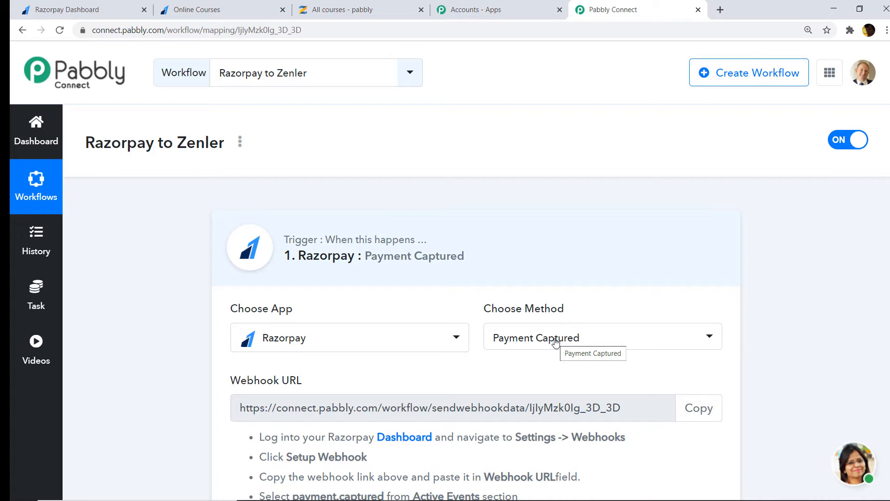
pyautogui.click(556, 341)
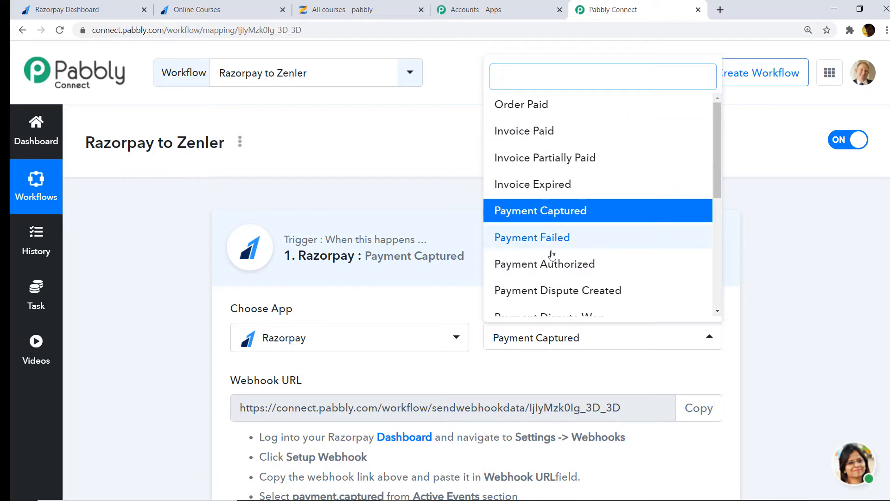
pyautogui.scroll(-1, 508, 220)
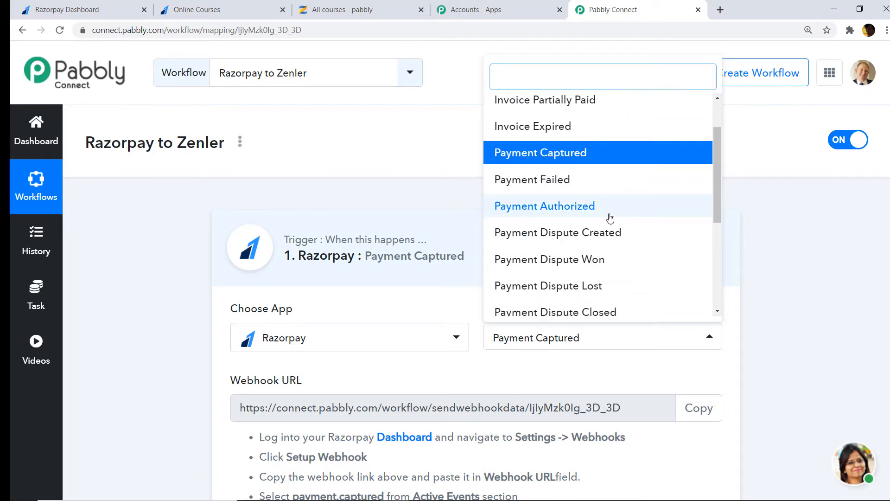
pyautogui.scroll(-1, 609, 253)
pyautogui.scroll(-2, 610, 252)
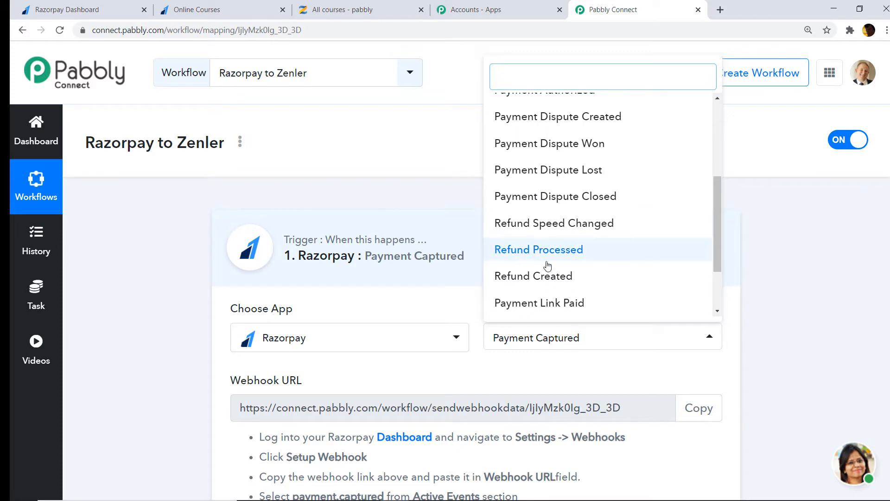
pyautogui.scroll(-2, 608, 271)
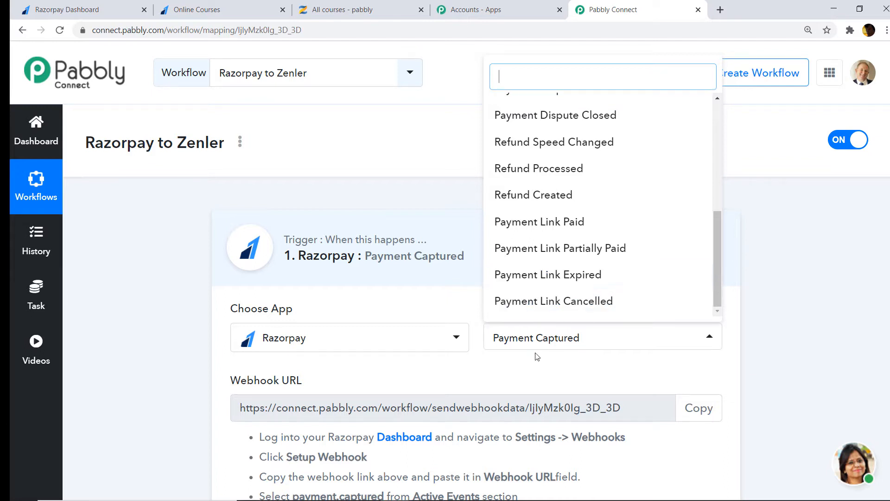
pyautogui.click(527, 366)
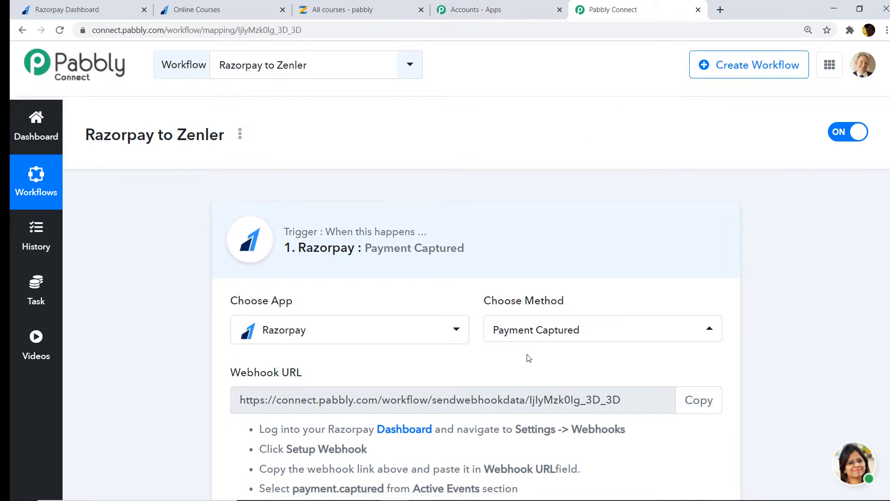
pyautogui.scroll(-3, 527, 358)
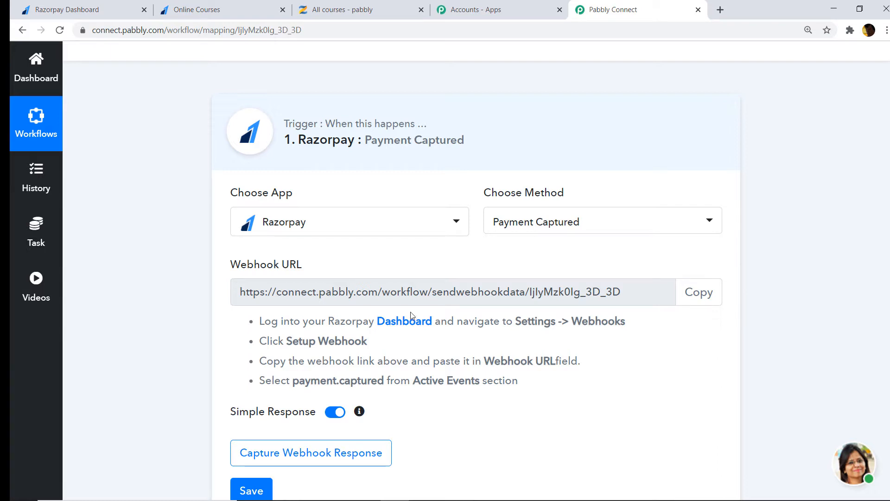
# Unlock Razorpay Settings via reCAPTCHA and start a new webhook under Webhooks
pyautogui.click(70, 9)
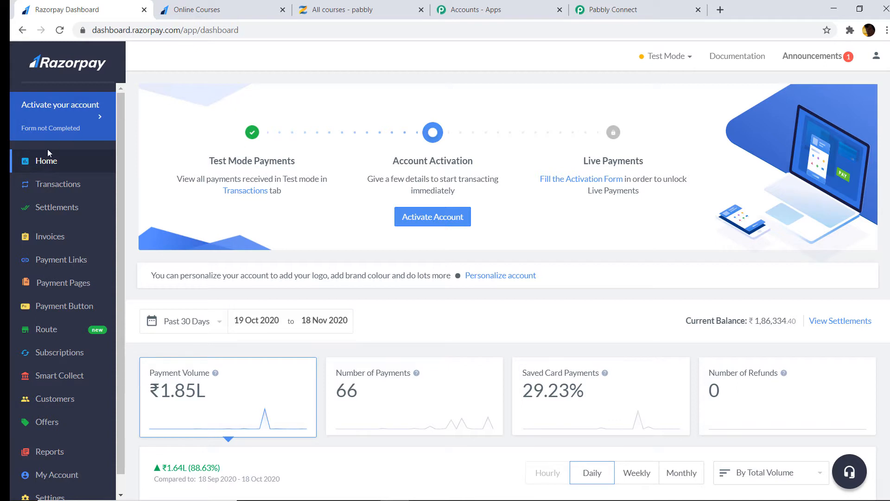
pyautogui.scroll(-1, 63, 278)
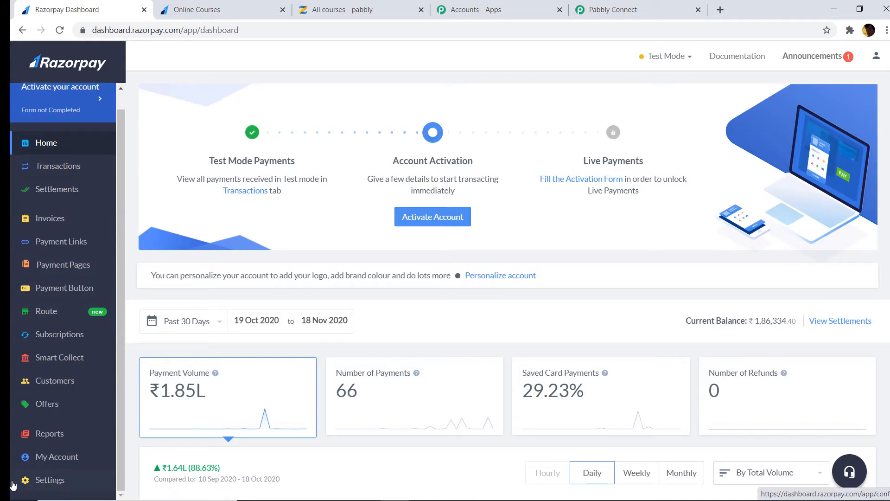
pyautogui.click(56, 481)
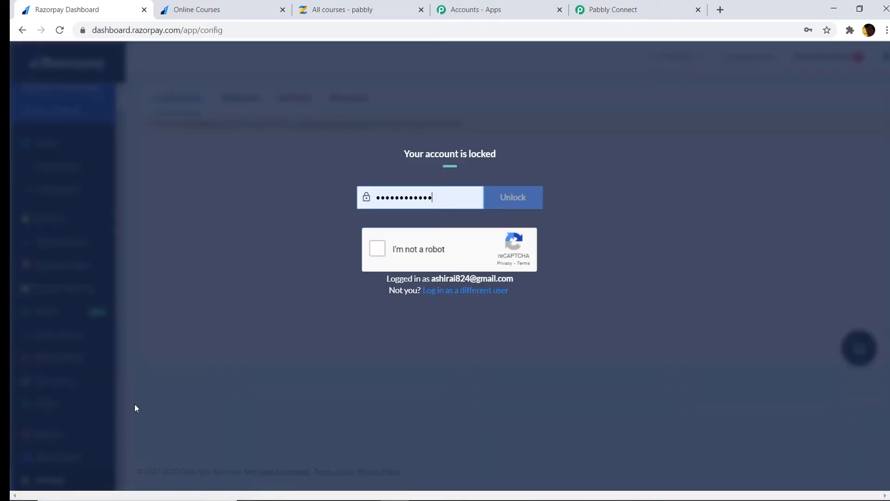
pyautogui.click(378, 248)
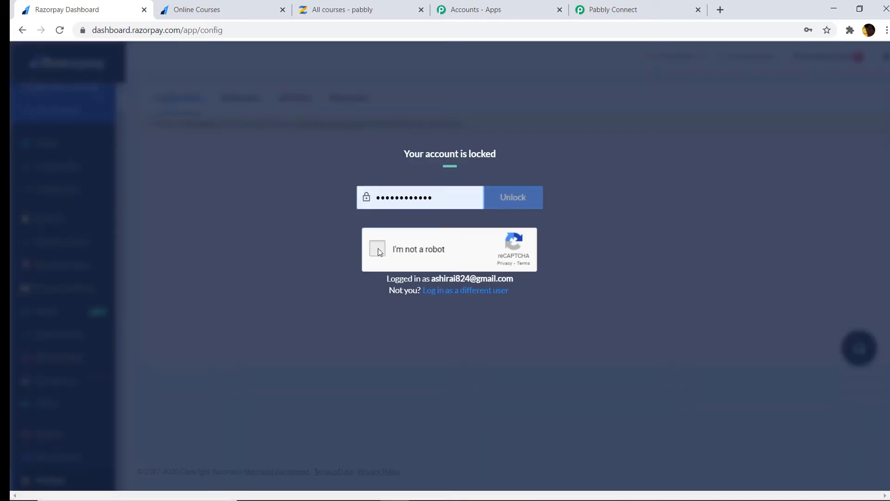
pyautogui.click(530, 200)
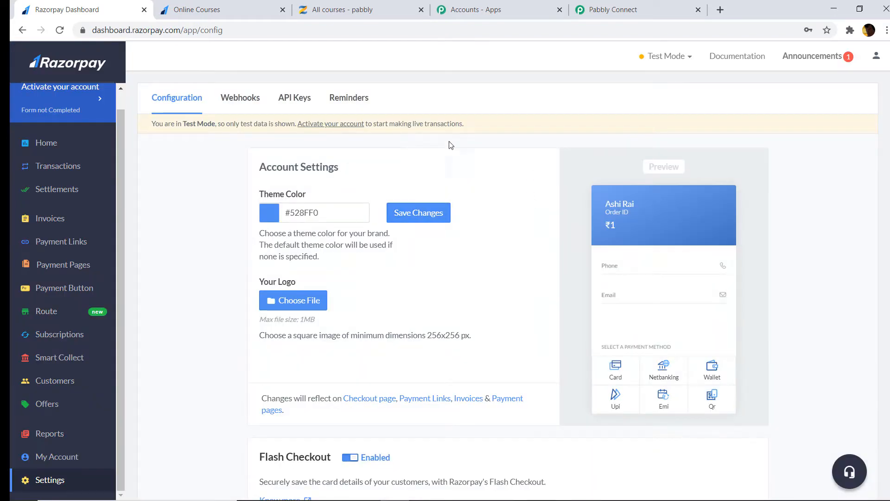
pyautogui.click(247, 101)
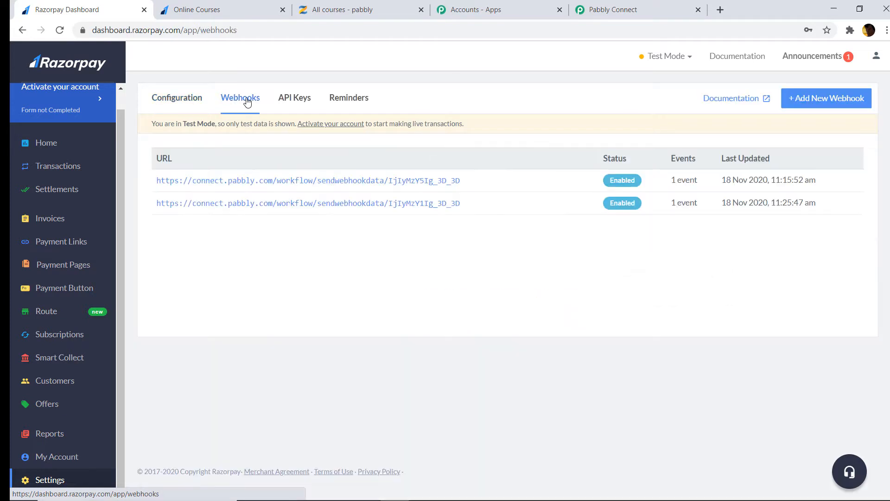
pyautogui.click(820, 106)
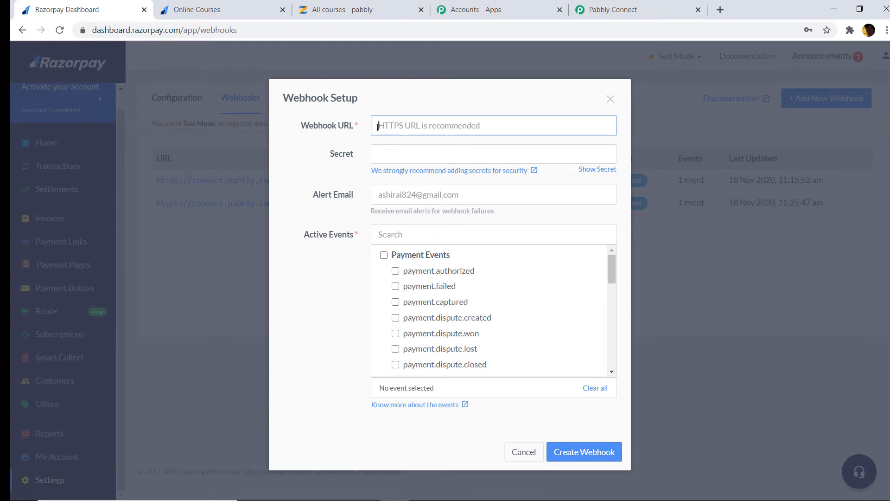
# Create a Razorpay webhook using Pabbly's webhook URL, subscribed to payment.captured
pyautogui.click(639, 11)
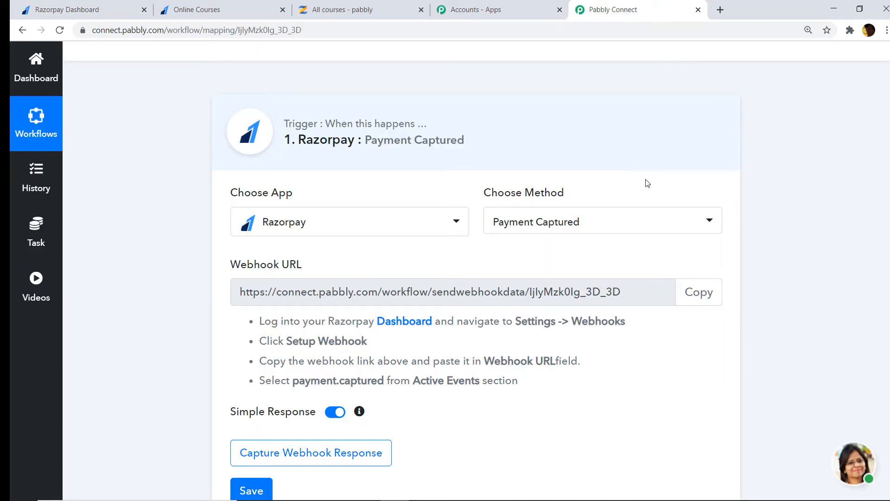
pyautogui.click(699, 292)
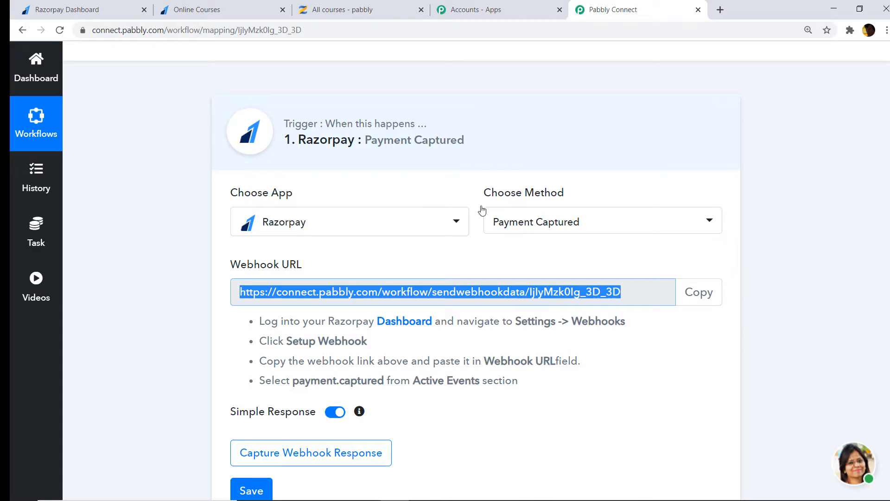
pyautogui.click(121, 10)
pyautogui.rightClick(410, 121)
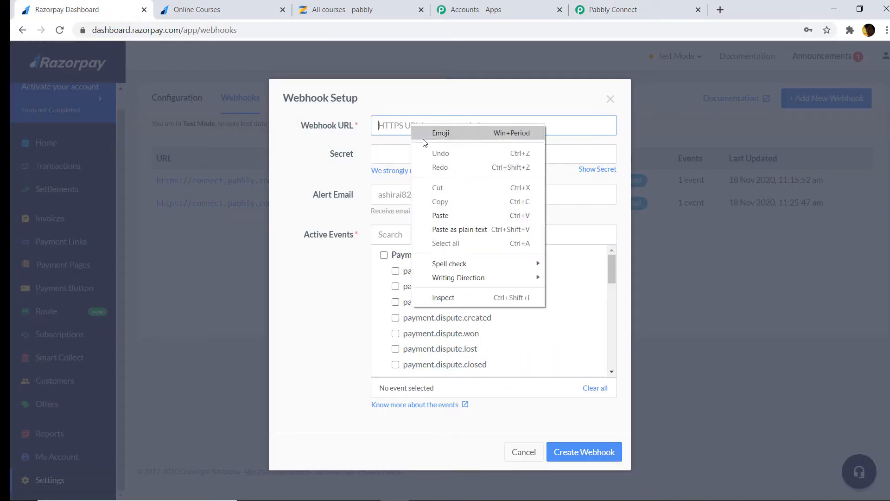
pyautogui.click(441, 215)
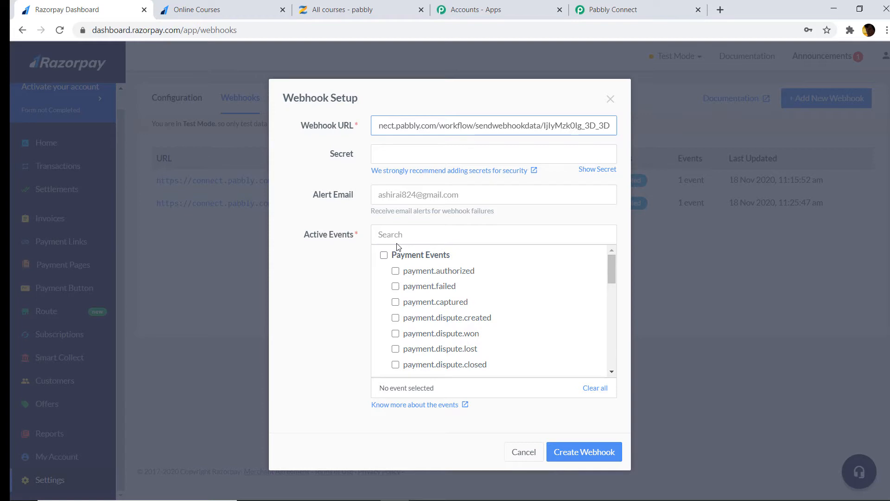
pyautogui.click(404, 302)
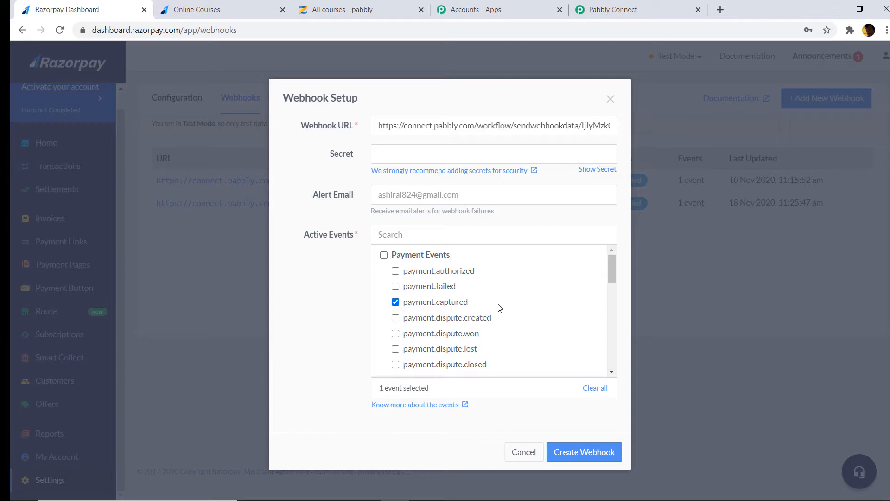
pyautogui.click(570, 457)
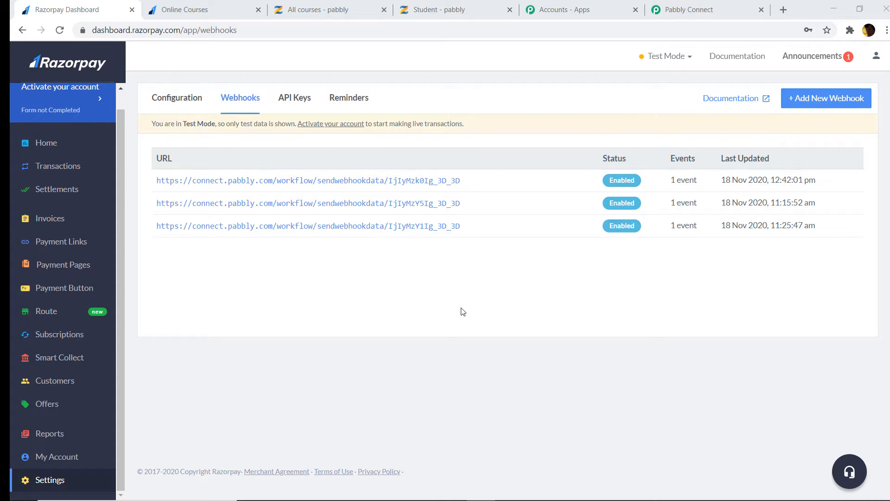
# Start Capture Webhook Response in Pabbly, then bring up the Online Courses payment page
pyautogui.click(686, 9)
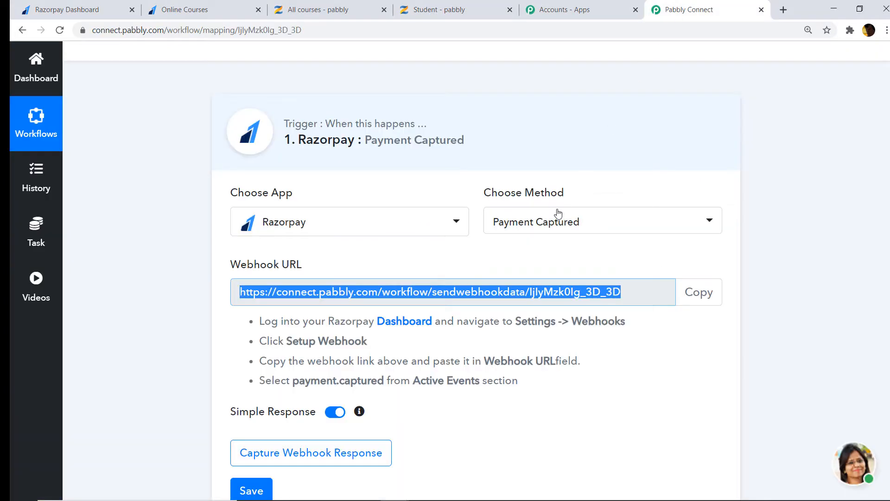
pyautogui.scroll(-3, 558, 213)
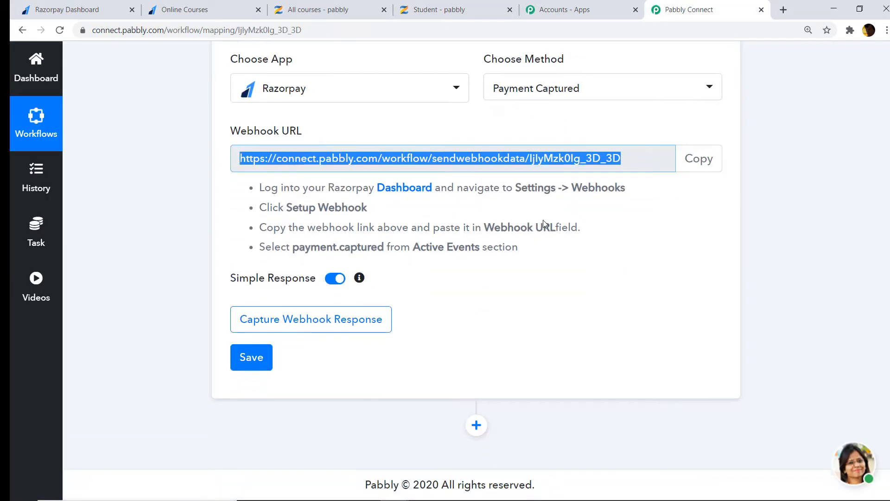
pyautogui.click(284, 328)
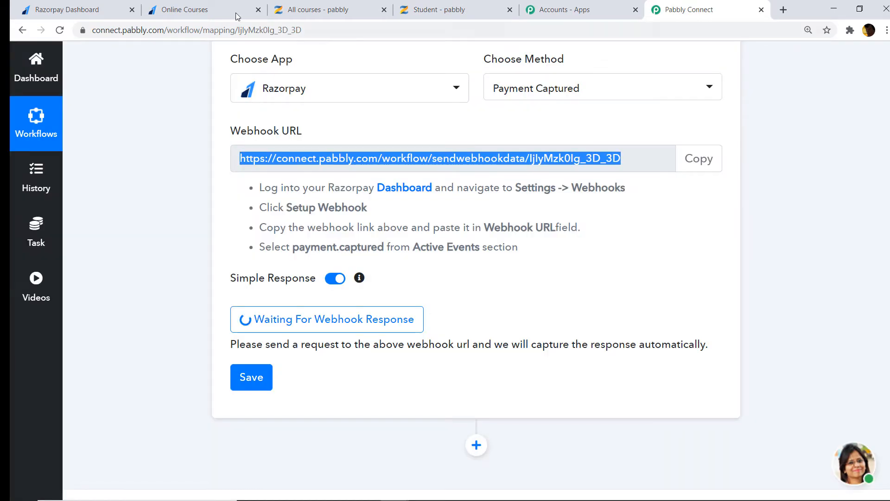
pyautogui.click(232, 9)
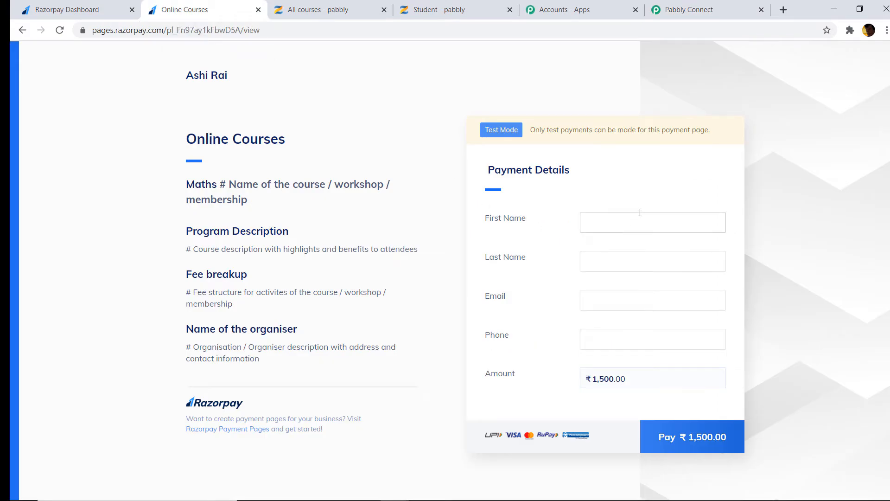
# Autofill the payment form with a saved Zenler student's details and submit Pay ₹1,500
pyautogui.click(461, 7)
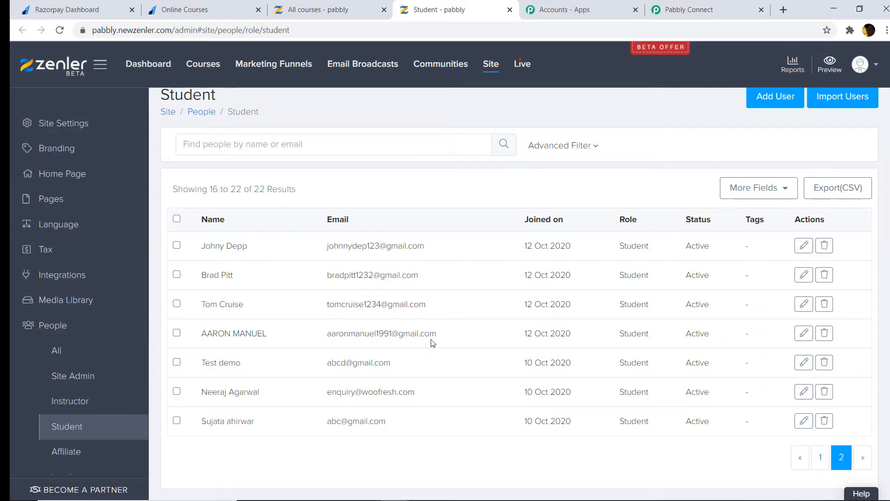
pyautogui.click(217, 7)
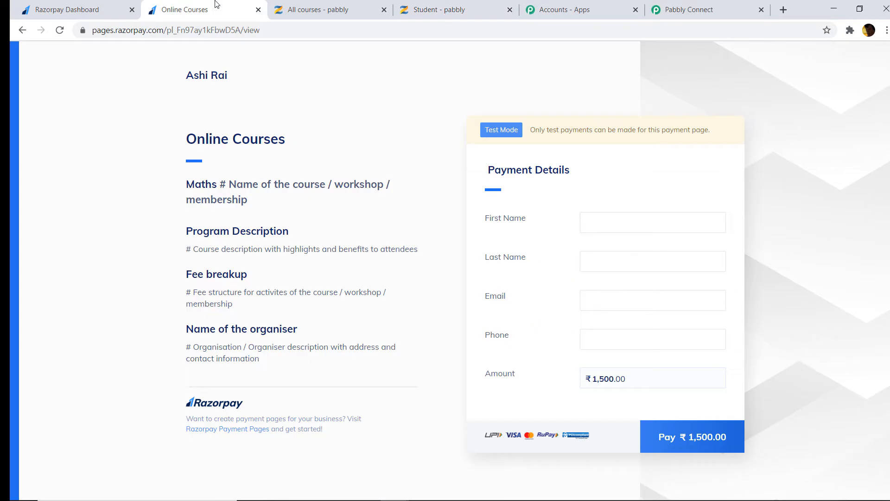
pyautogui.click(612, 220)
pyautogui.click(616, 251)
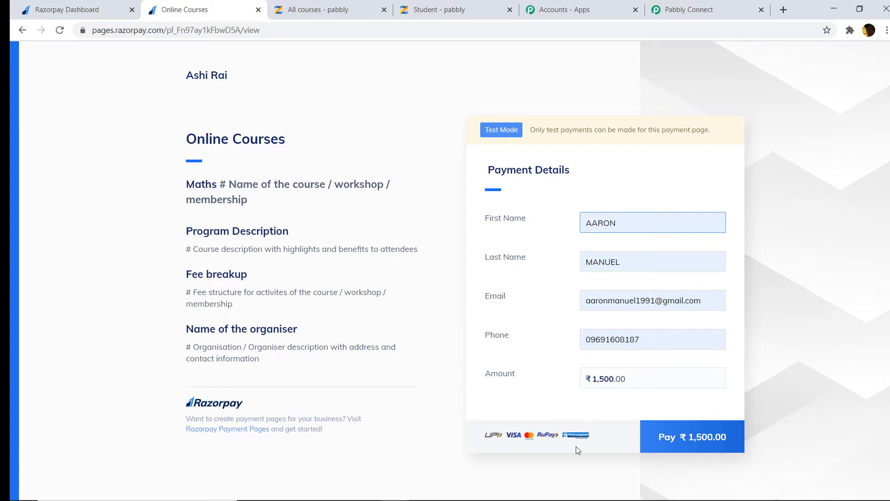
pyautogui.click(696, 442)
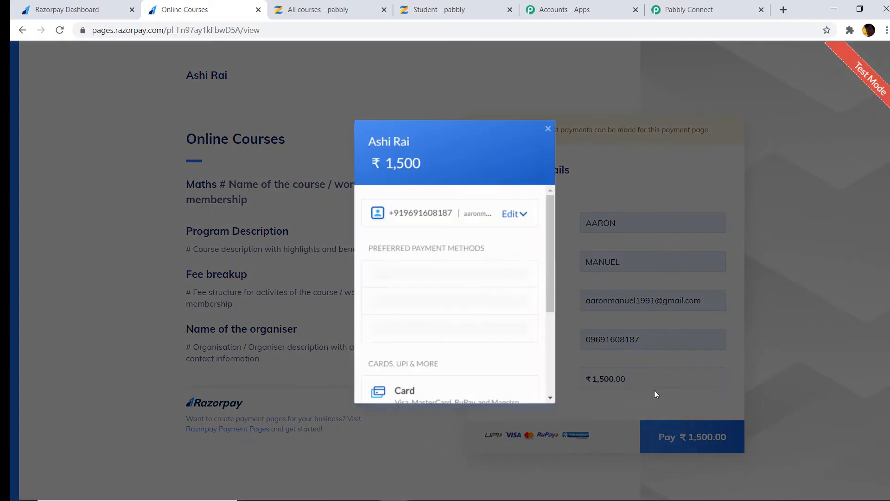
# Pay ₹1,500 with the saved Visa test card and CVV, and mark it Success
pyautogui.scroll(-3, 446, 278)
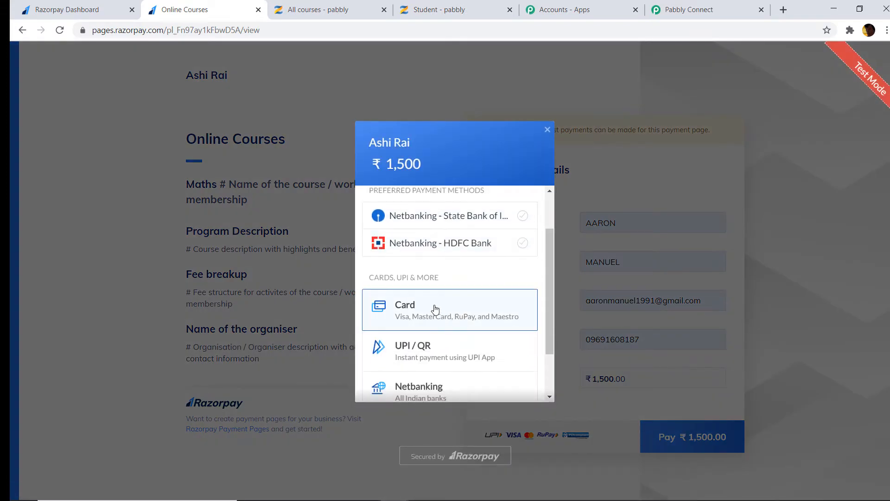
pyautogui.click(440, 307)
pyautogui.click(417, 231)
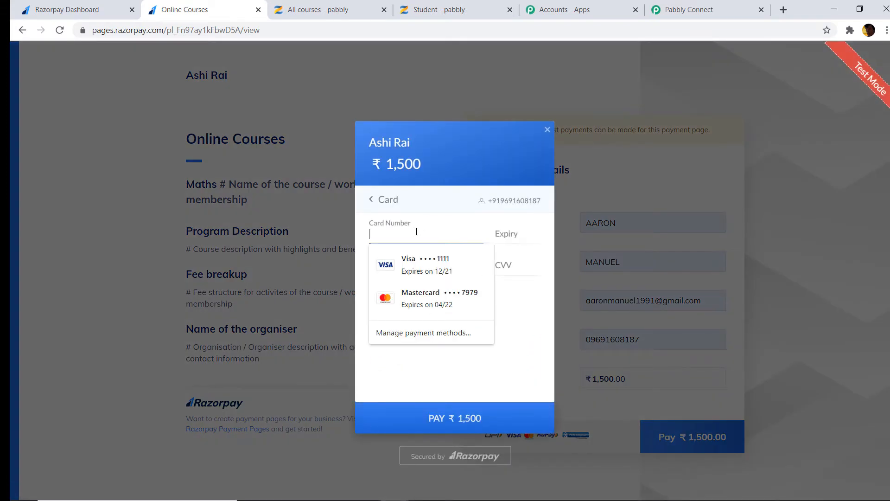
pyautogui.click(423, 259)
pyautogui.write('123')
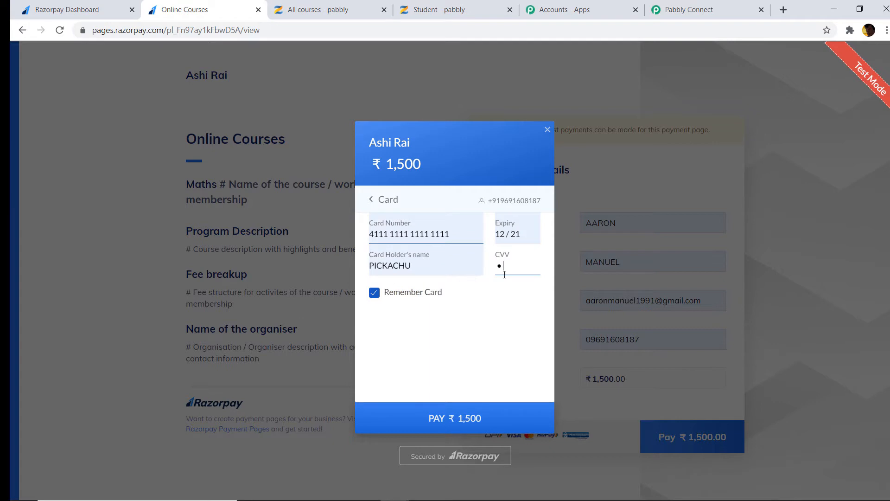
pyautogui.click(479, 418)
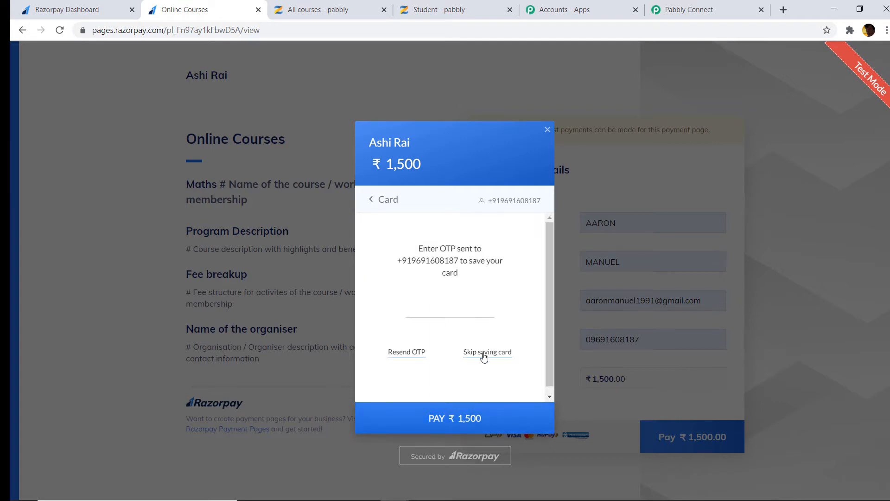
pyautogui.click(484, 356)
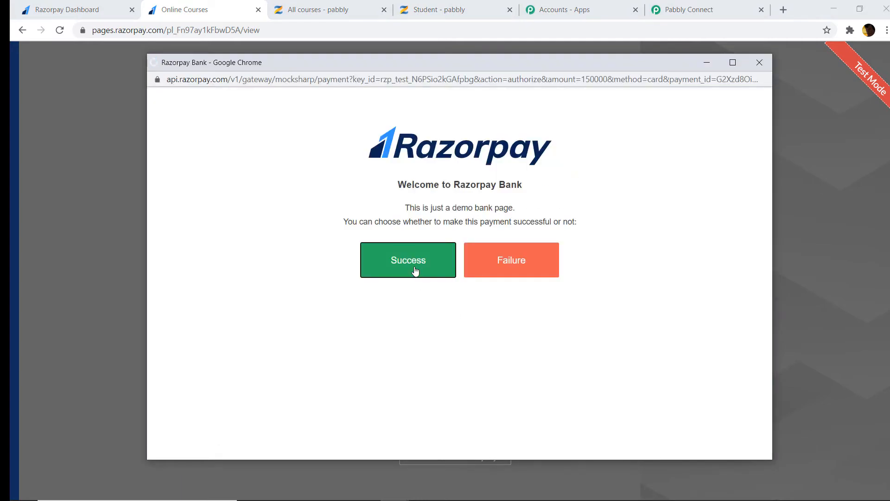
pyautogui.click(415, 272)
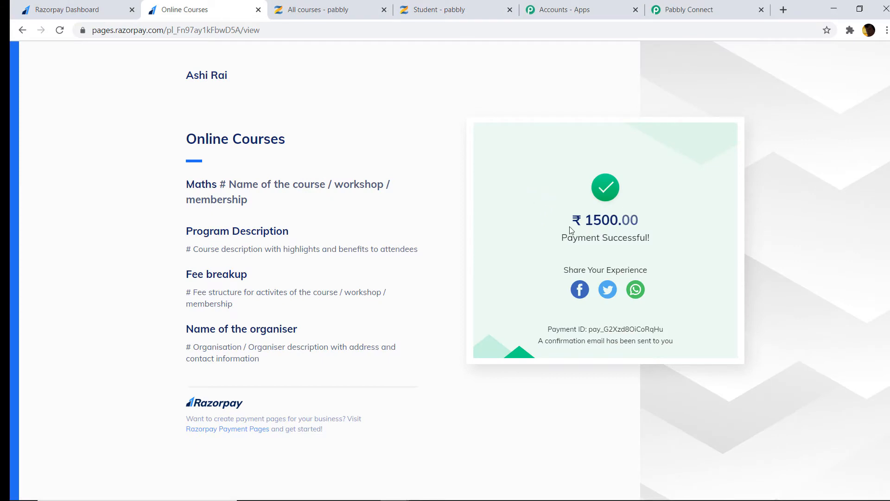
pyautogui.click(669, 9)
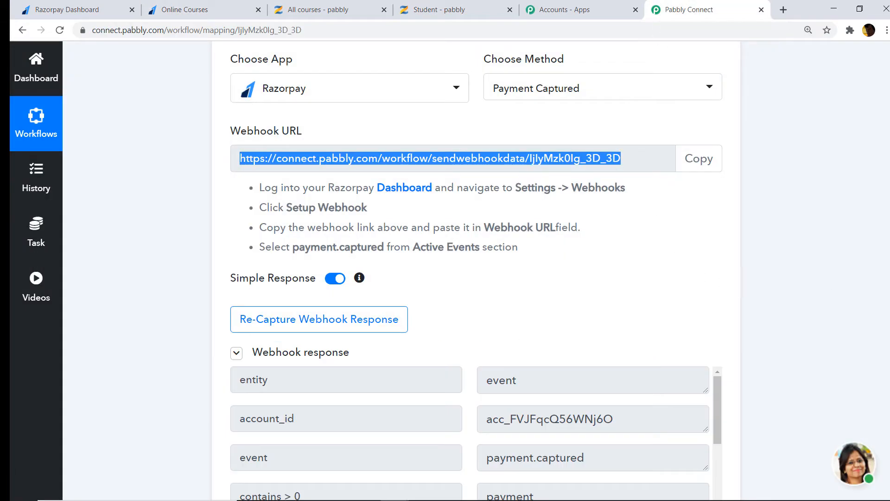
# Scroll through the webhook response to review amount 150000, INR, card details and notes
pyautogui.scroll(-3, 464, 278)
pyautogui.scroll(-3, 518, 238)
pyautogui.scroll(-5, 527, 247)
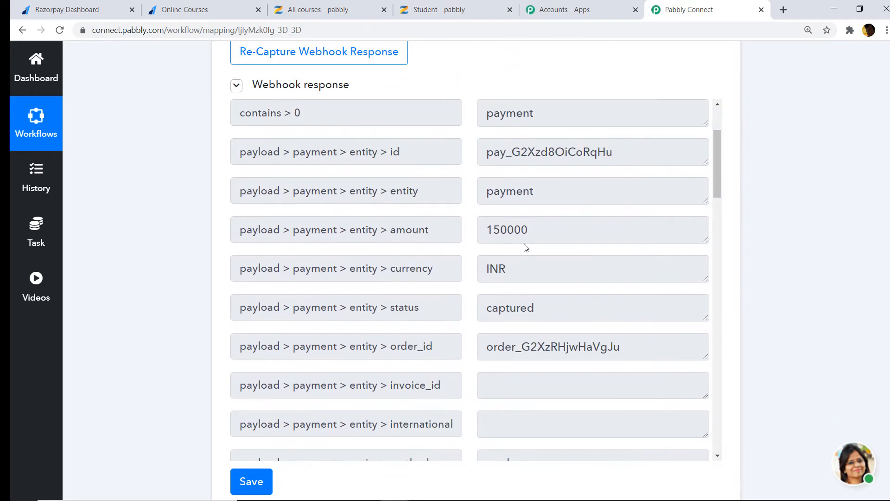
pyautogui.scroll(-10, 530, 248)
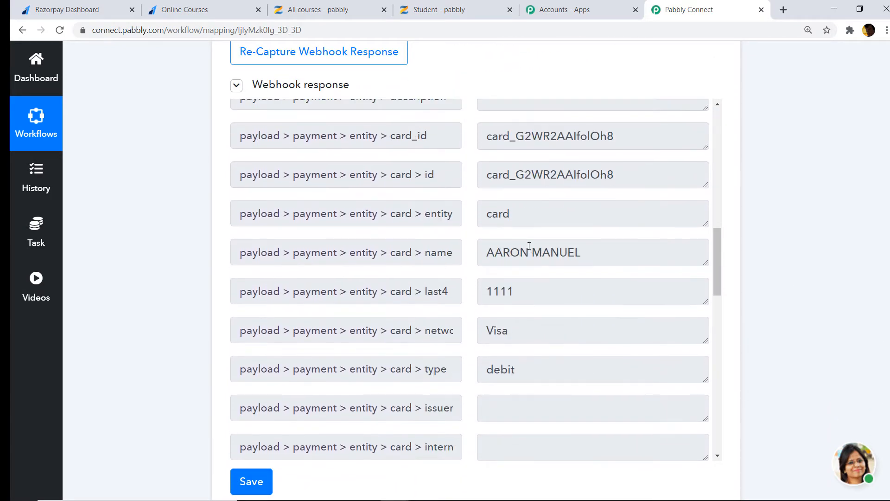
pyautogui.scroll(-10, 553, 204)
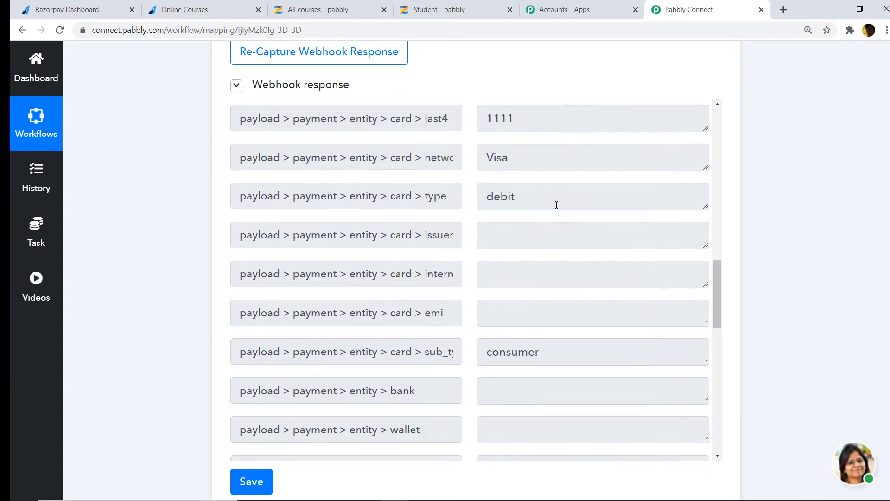
pyautogui.scroll(-1, 427, 238)
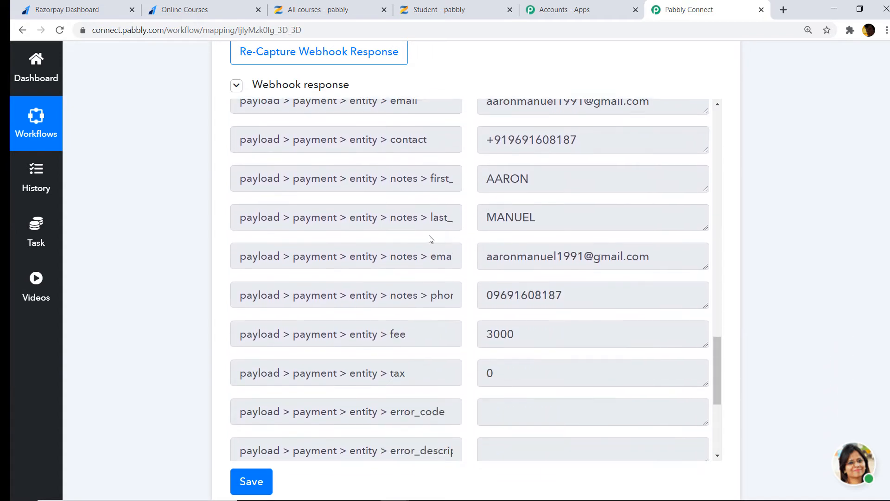
pyautogui.scroll(2, 378, 255)
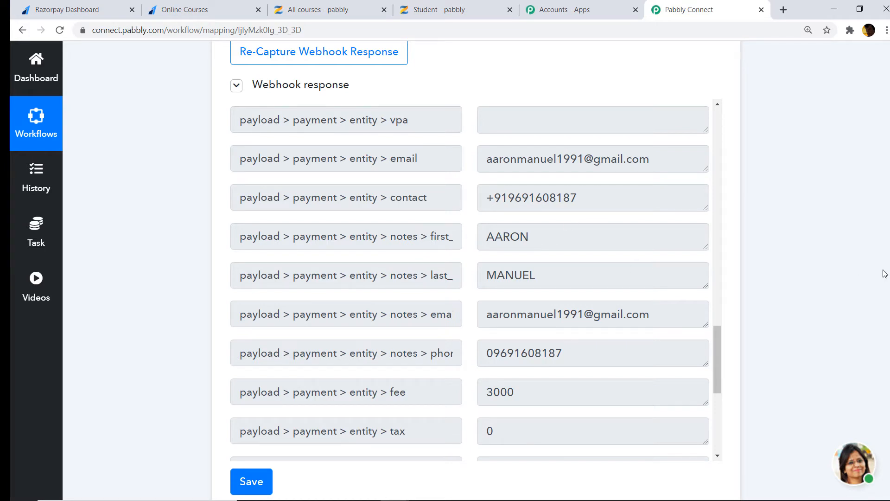
pyautogui.scroll(-3, 885, 273)
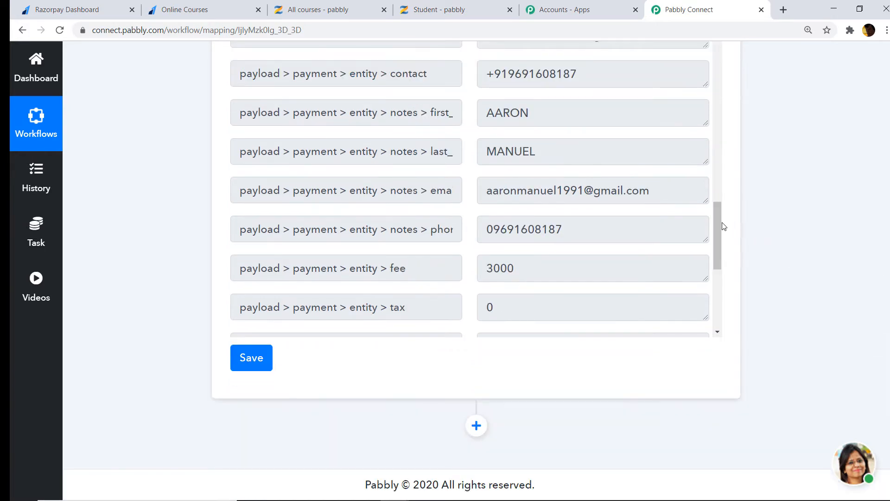
pyautogui.moveTo(719, 224); pyautogui.dragTo(722, 309)
pyautogui.scroll(5, 721, 309)
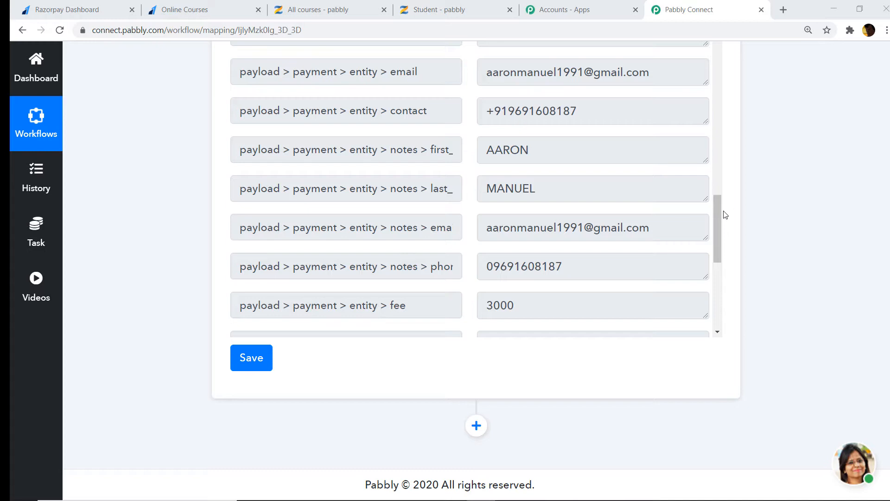
# Add a Zenler action step with the Search Student event
pyautogui.click(476, 425)
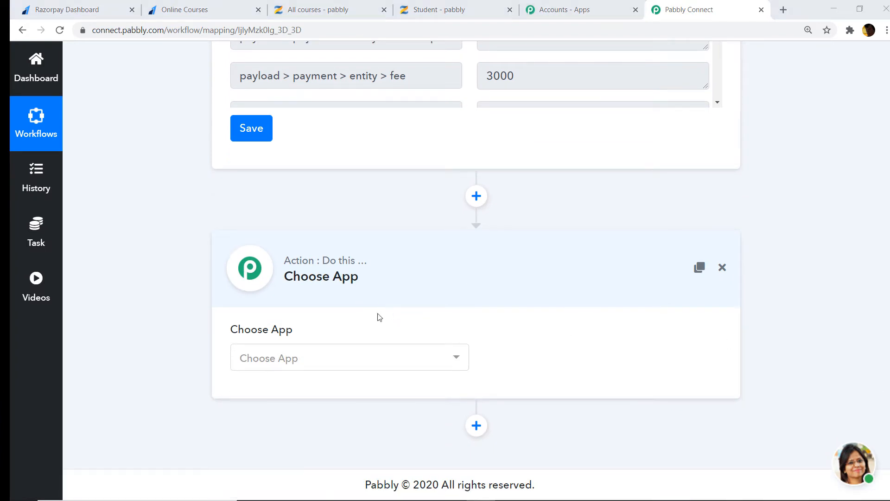
pyautogui.click(354, 363)
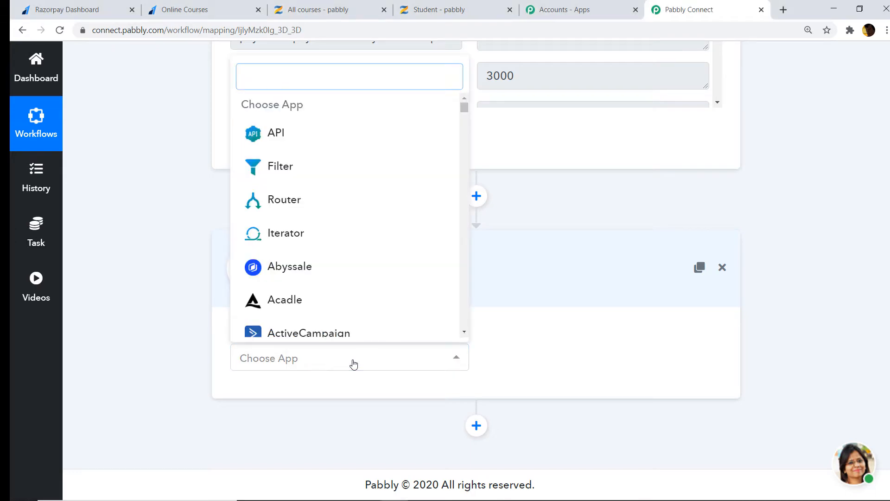
pyautogui.write('ze')
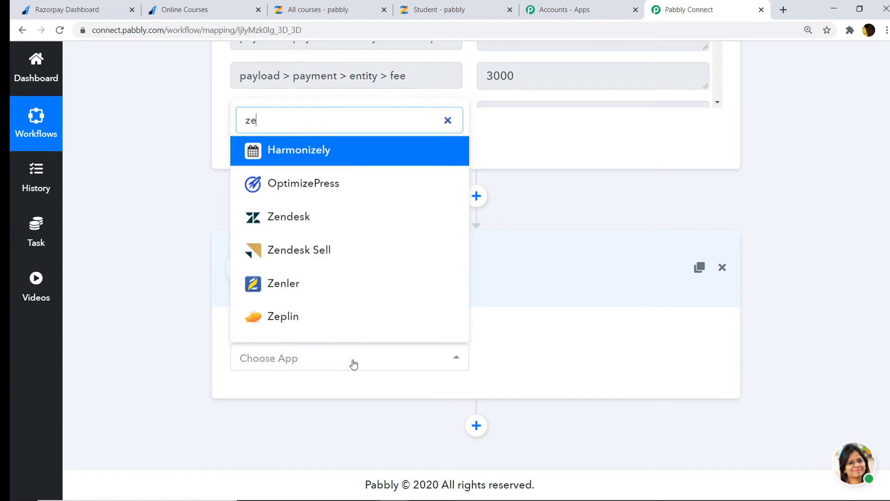
pyautogui.write('nler')
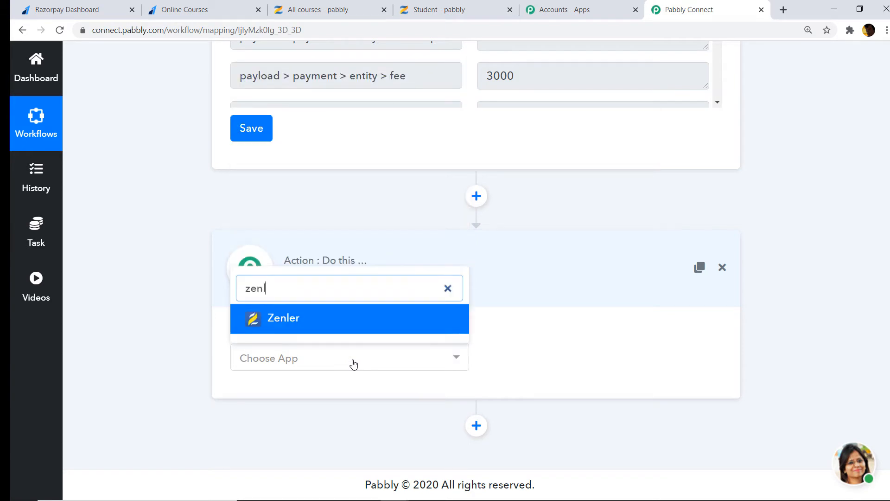
pyautogui.click(357, 325)
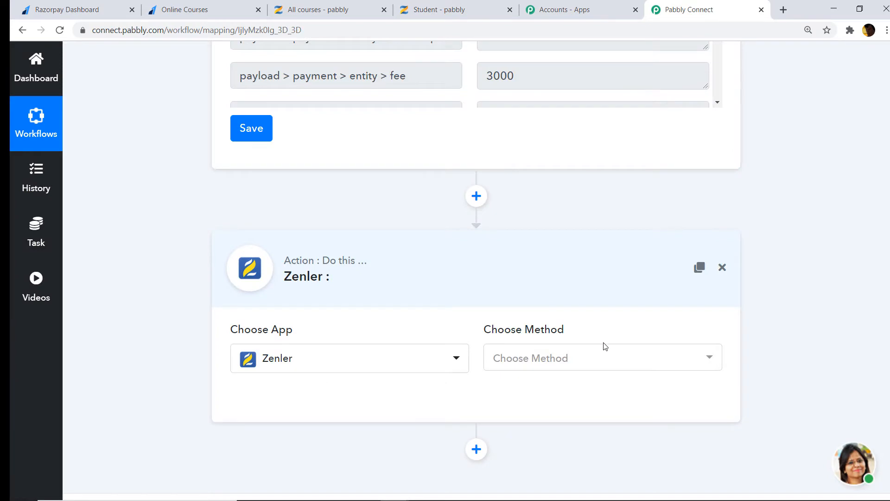
pyautogui.click(582, 365)
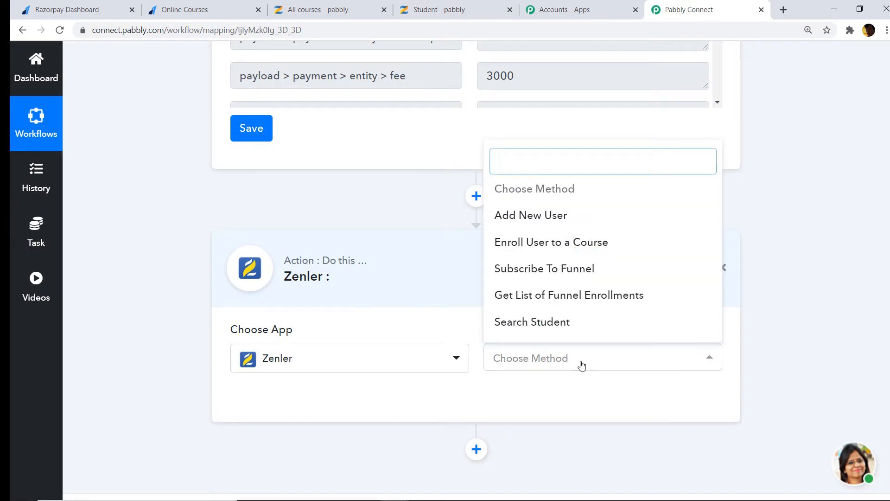
pyautogui.click(570, 324)
# Start a new Zenler connection, then switch to the Zenler All courses admin
pyautogui.click(306, 405)
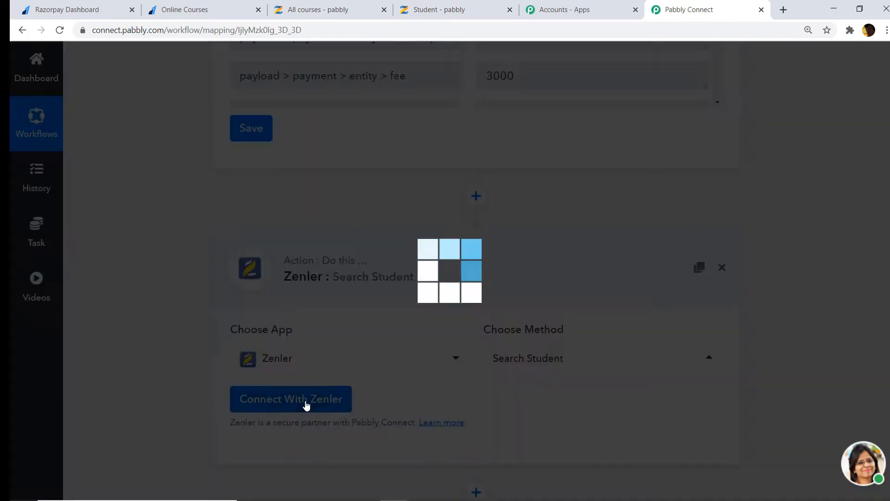
pyautogui.scroll(-2, 422, 268)
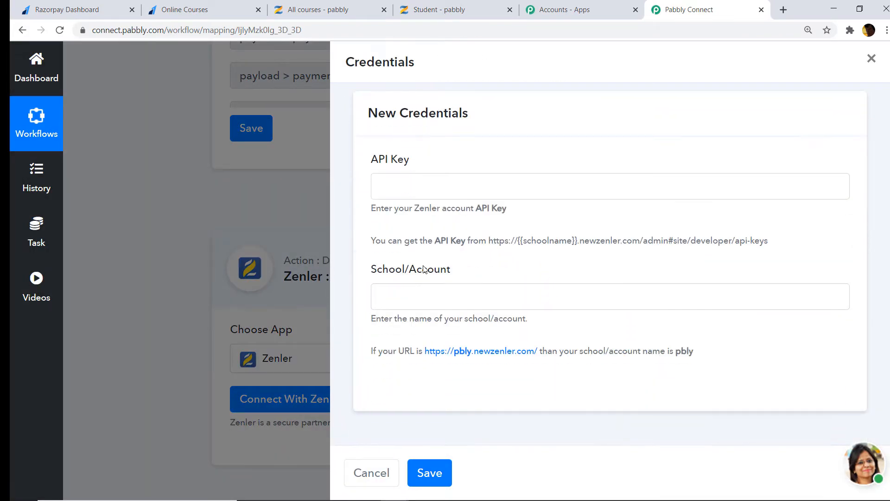
pyautogui.scroll(2, 431, 205)
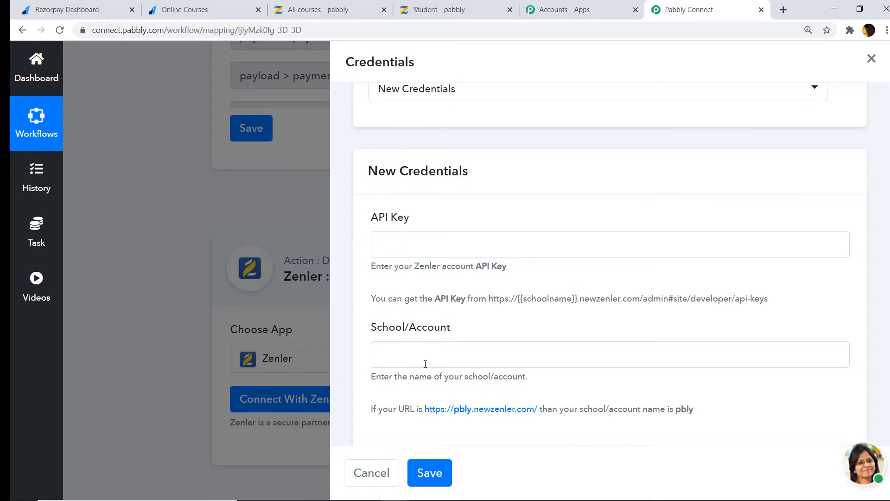
pyautogui.click(318, 9)
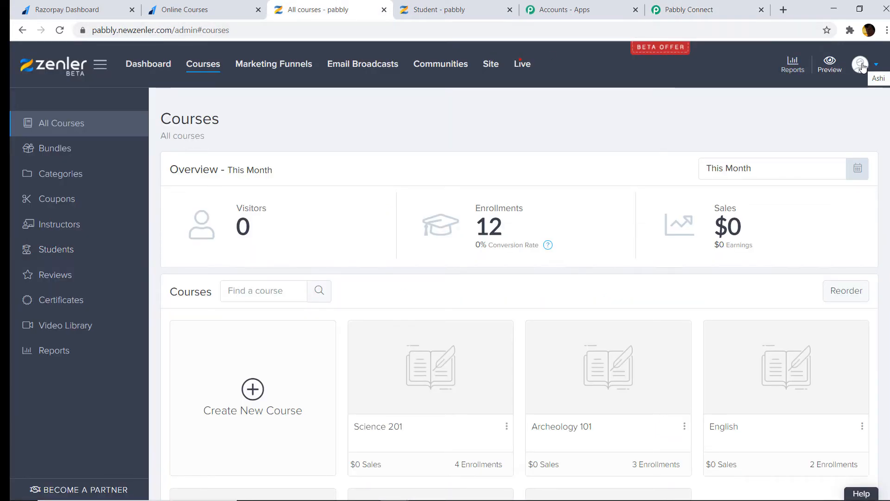
# Open Zenler's Settings and go to the Developers API Key page
pyautogui.click(861, 66)
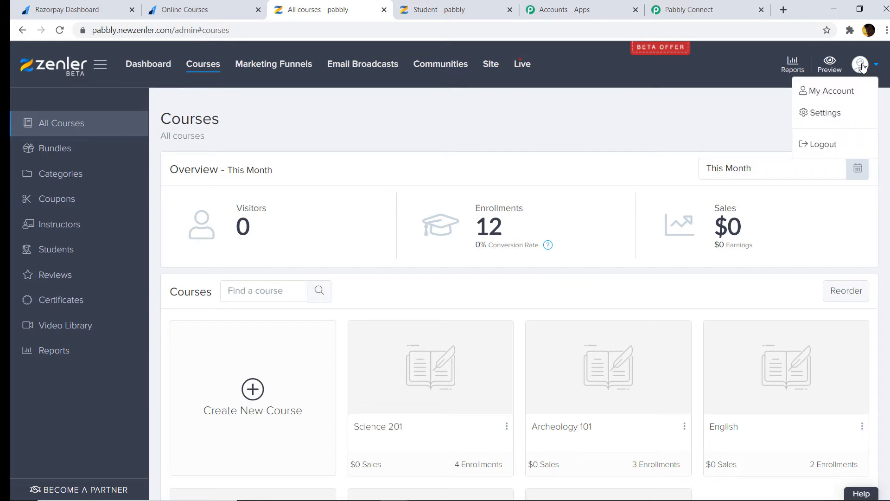
pyautogui.click(826, 116)
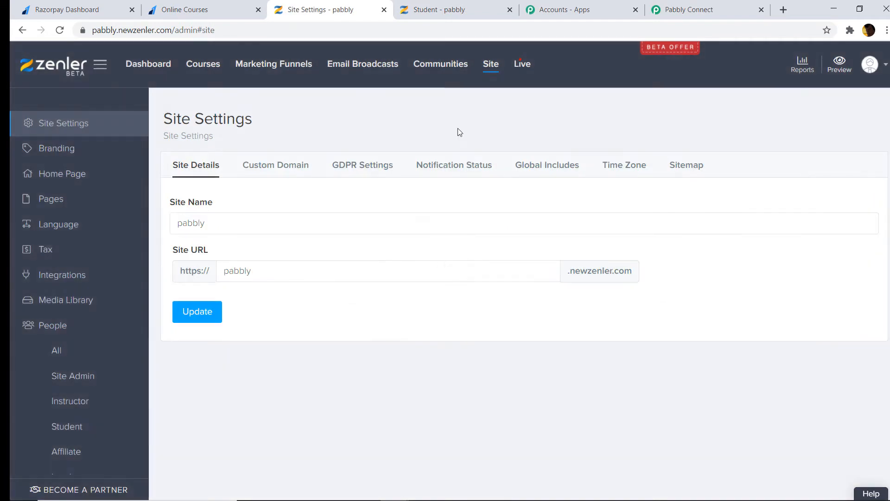
pyautogui.scroll(-5, 64, 340)
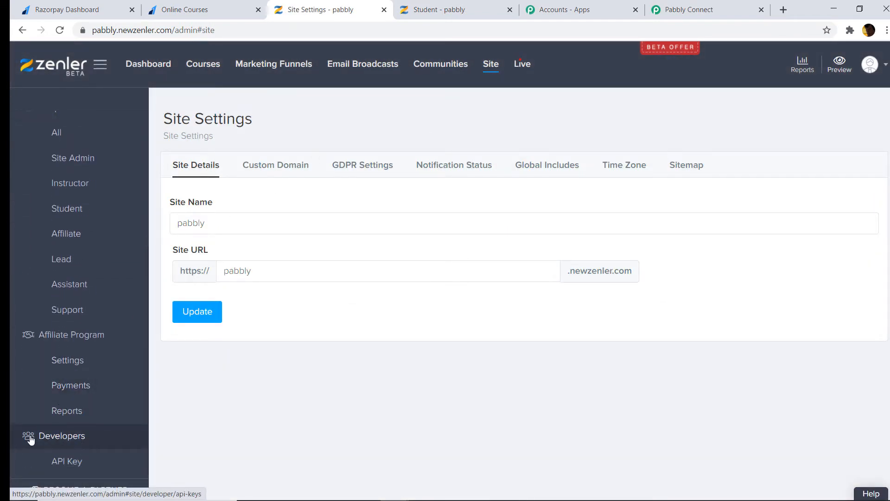
pyautogui.click(68, 464)
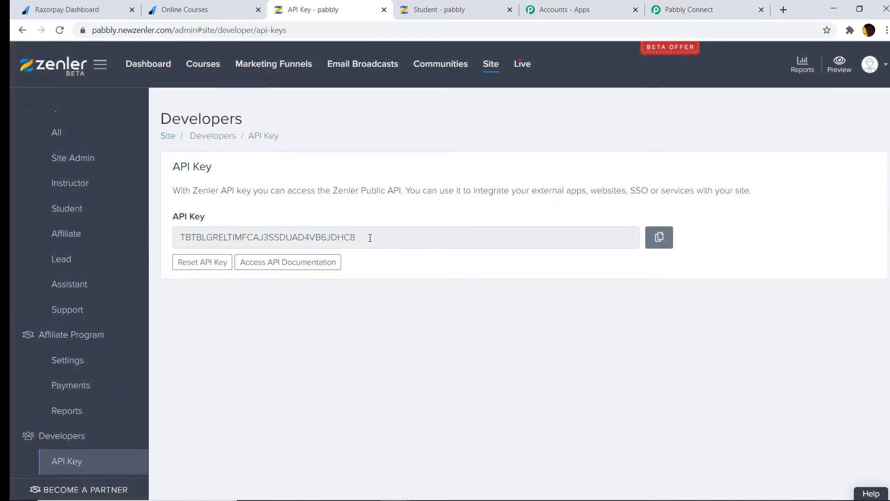
# Copy the Zenler API key and return to Pabbly Connect's credentials form
pyautogui.moveTo(369, 238); pyautogui.dragTo(178, 242)
pyautogui.rightClick(200, 236)
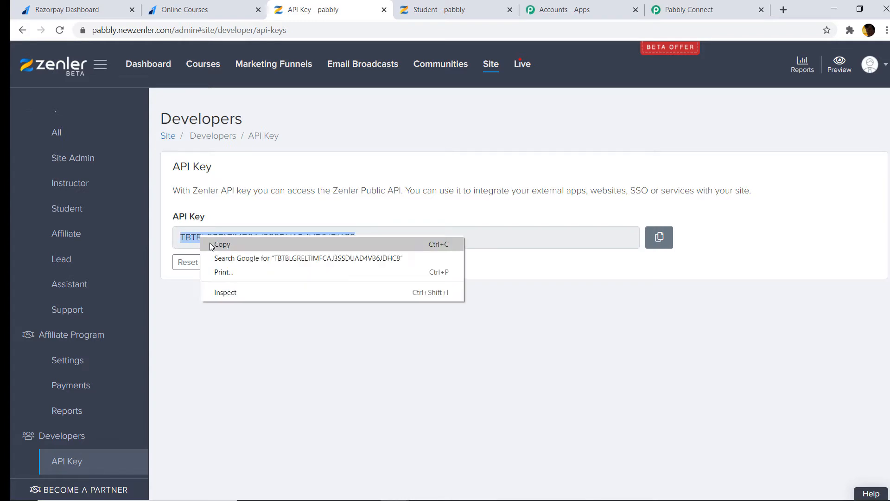
pyautogui.click(217, 244)
pyautogui.click(686, 9)
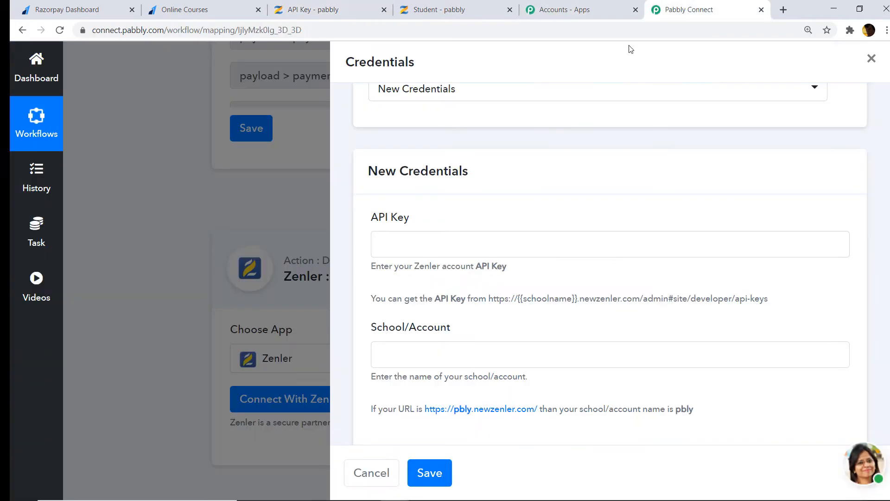
# Paste the API key into the API Key field and copy the school name 'pabbly' from Zenler's URL
pyautogui.rightClick(433, 238)
pyautogui.click(477, 330)
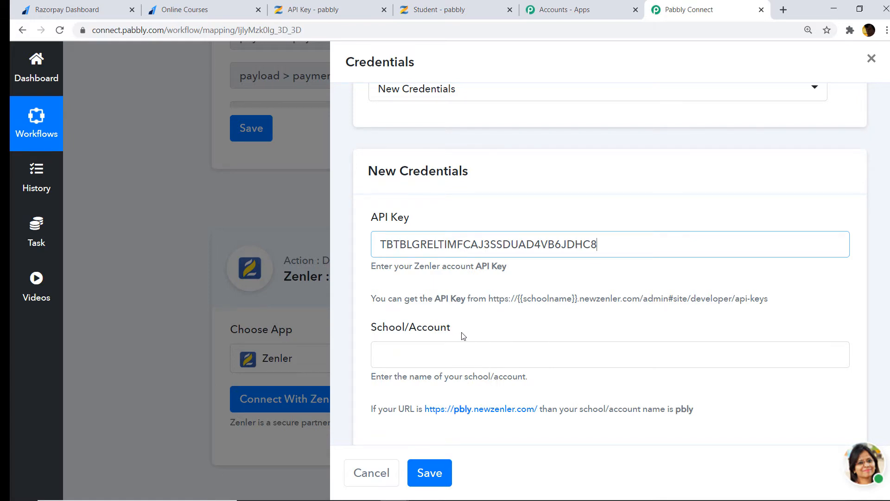
pyautogui.click(360, 7)
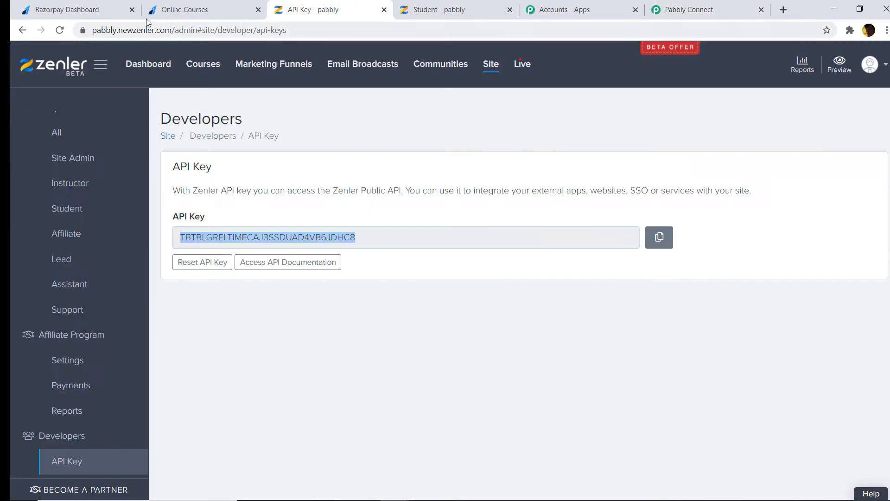
pyautogui.doubleClick(118, 30)
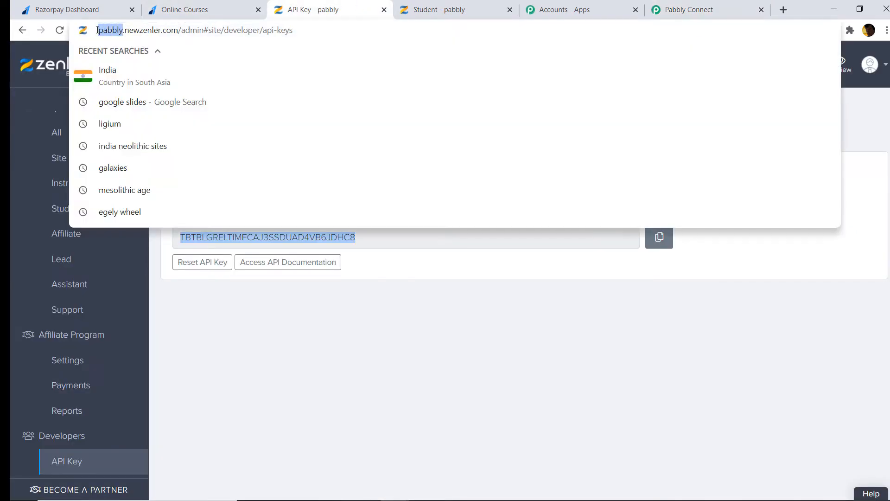
pyautogui.rightClick(136, 34)
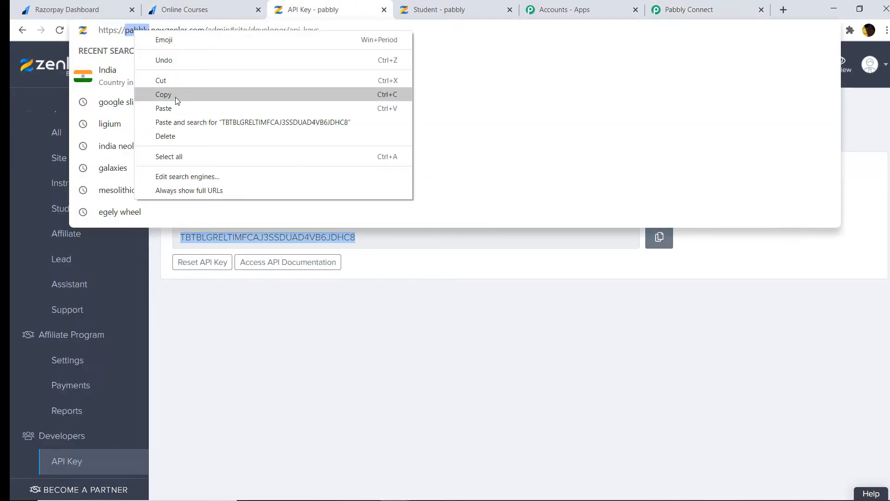
pyautogui.click(175, 94)
pyautogui.click(669, 5)
# Paste 'pabbly' into School/Account and save the Zenler credentials
pyautogui.click(399, 355)
pyautogui.rightClick(399, 355)
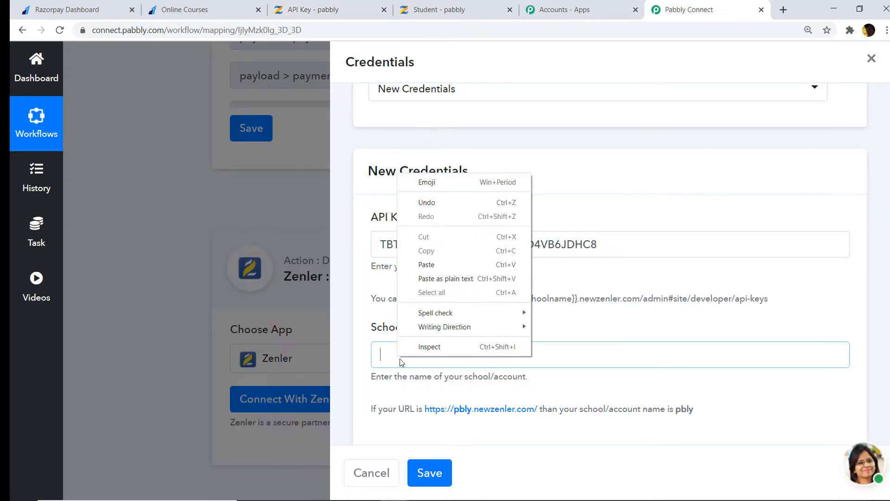
pyautogui.click(435, 264)
pyautogui.scroll(-1, 652, 294)
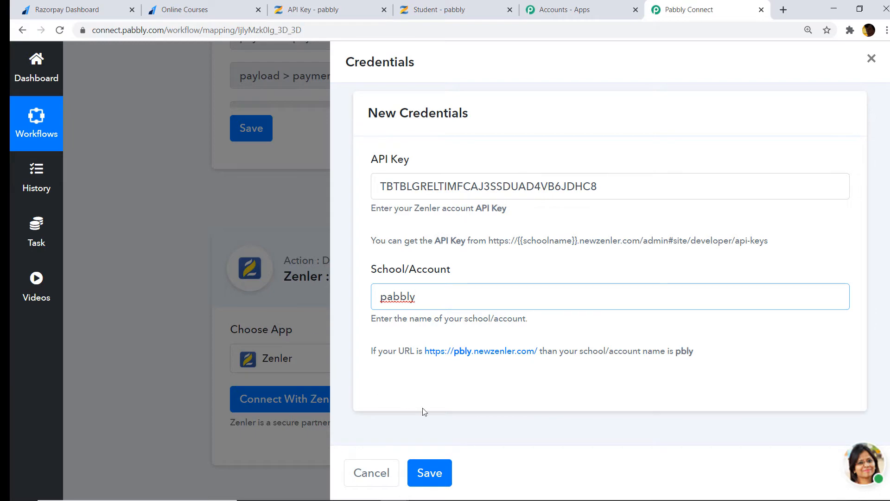
pyautogui.click(439, 475)
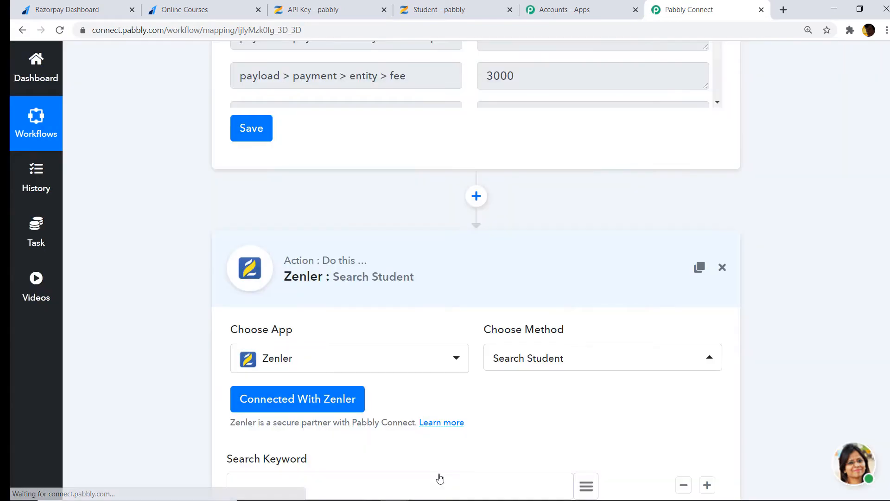
# Map Search Keyword to the Razorpay trigger's payload > payment > entity > email value
pyautogui.scroll(-2, 476, 270)
pyautogui.scroll(-2, 476, 271)
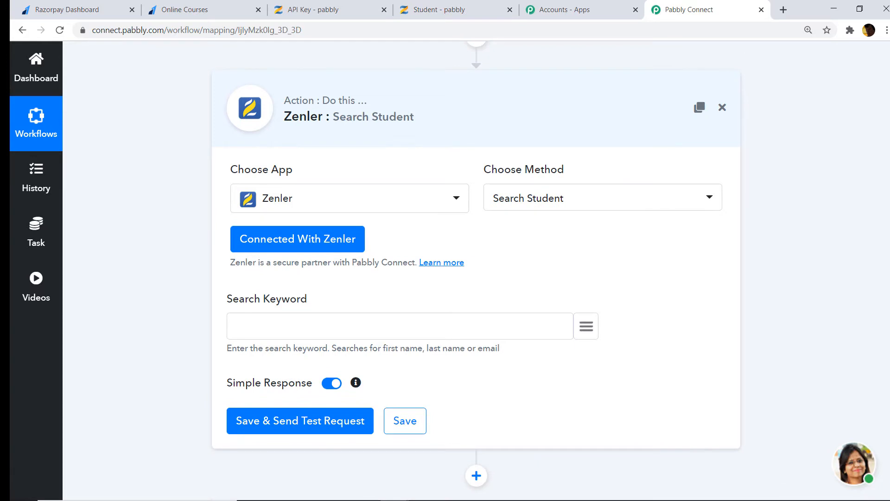
pyautogui.scroll(-1, 476, 270)
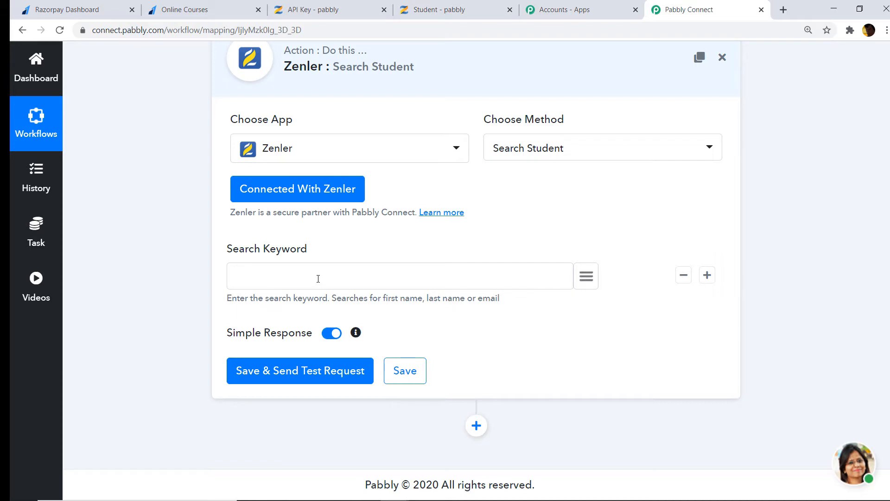
pyautogui.scroll(9, 788, 215)
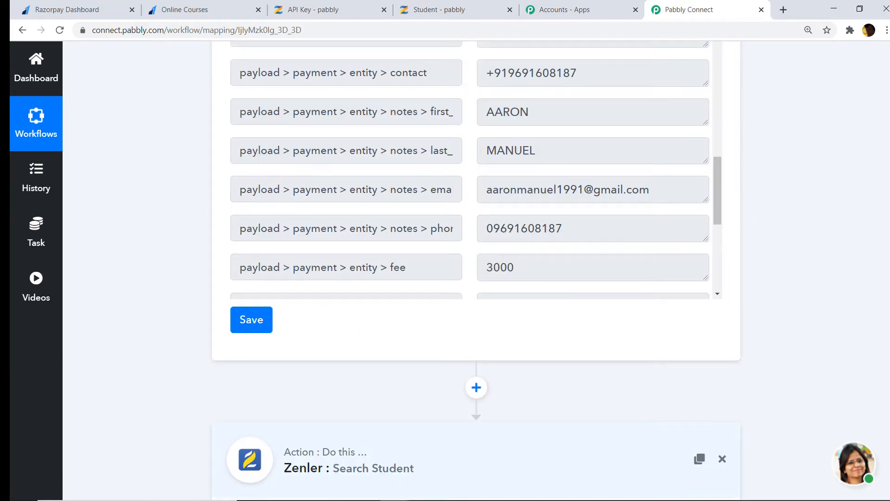
pyautogui.scroll(-8, 407, 255)
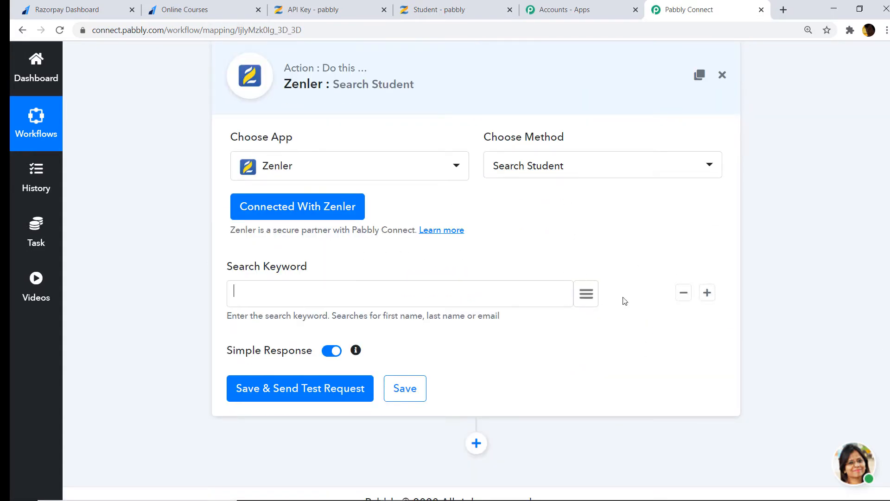
pyautogui.click(593, 295)
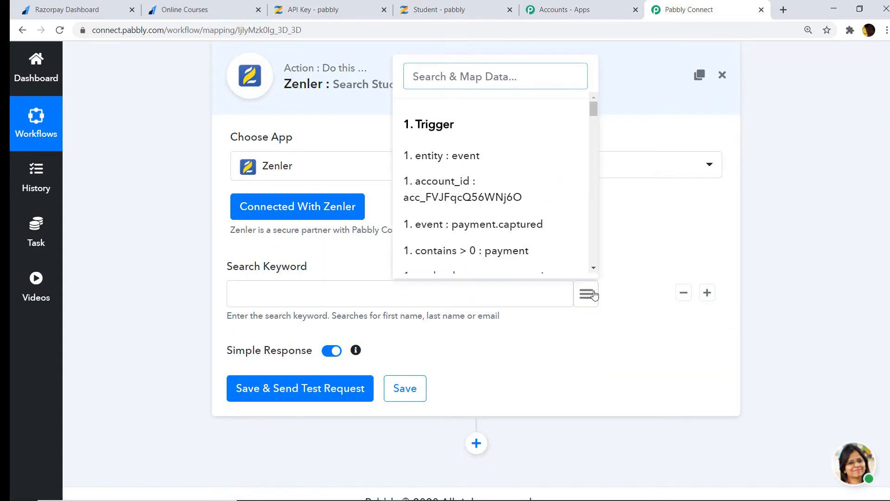
pyautogui.write('emai')
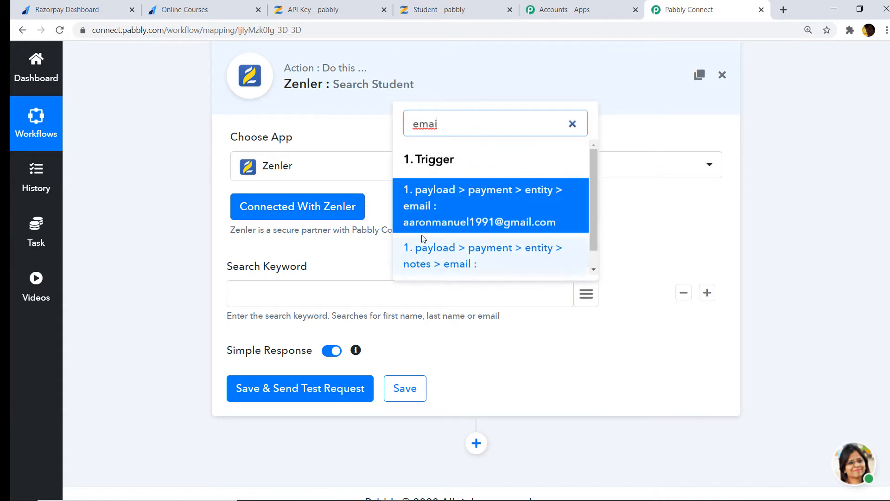
pyautogui.click(487, 230)
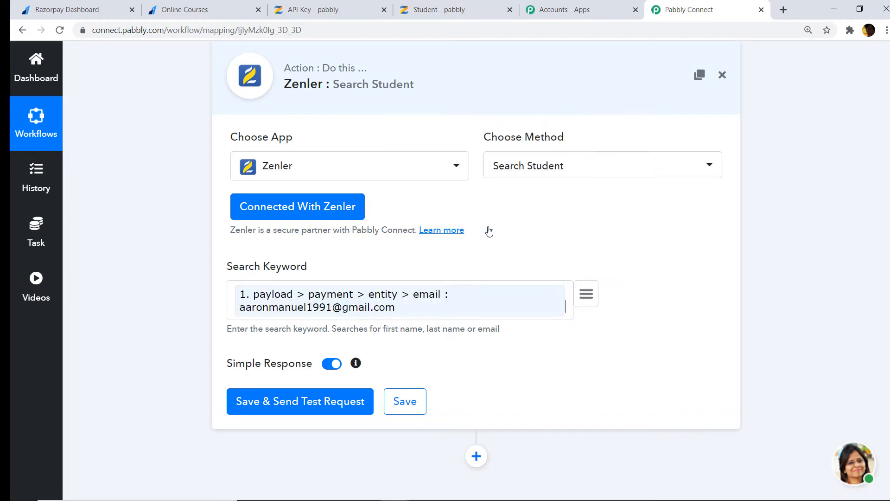
# Save the Search Student step and send a test request, reviewing the 200 success response
pyautogui.click(265, 400)
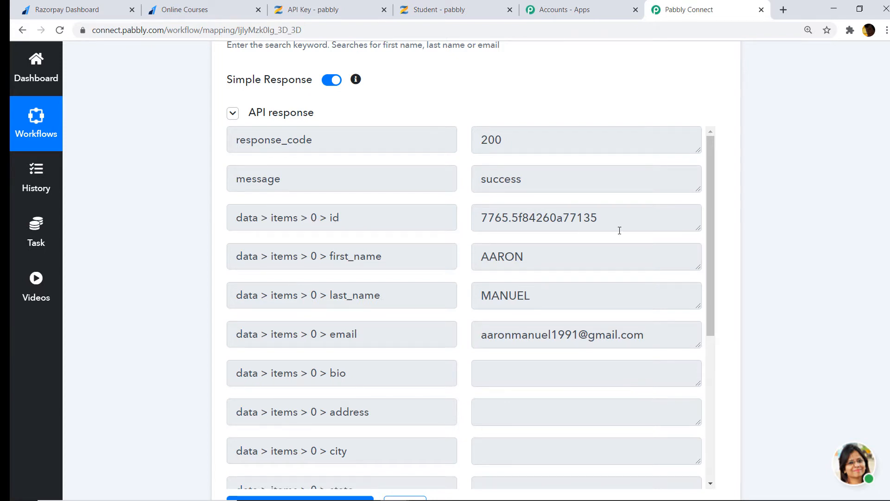
pyautogui.scroll(2, 517, 234)
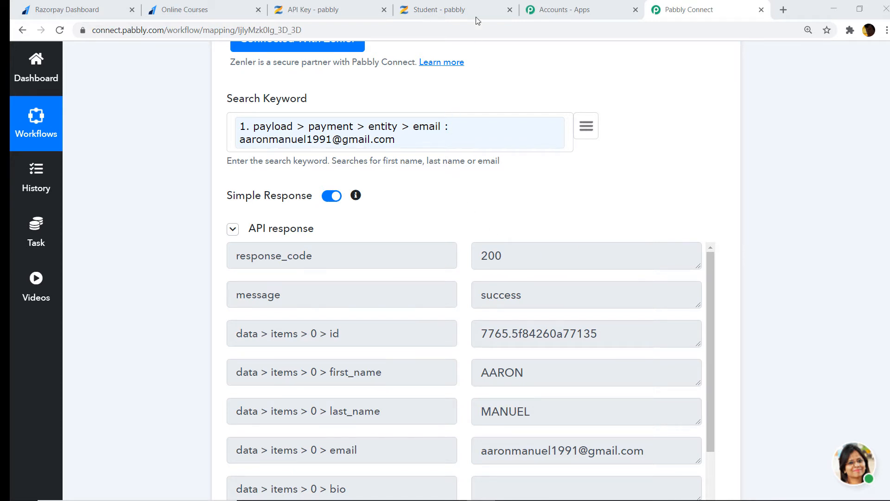
# Search Zenler's students for a test e-mail address, find 0 results, and return to Pabbly Connect
pyautogui.click(464, 10)
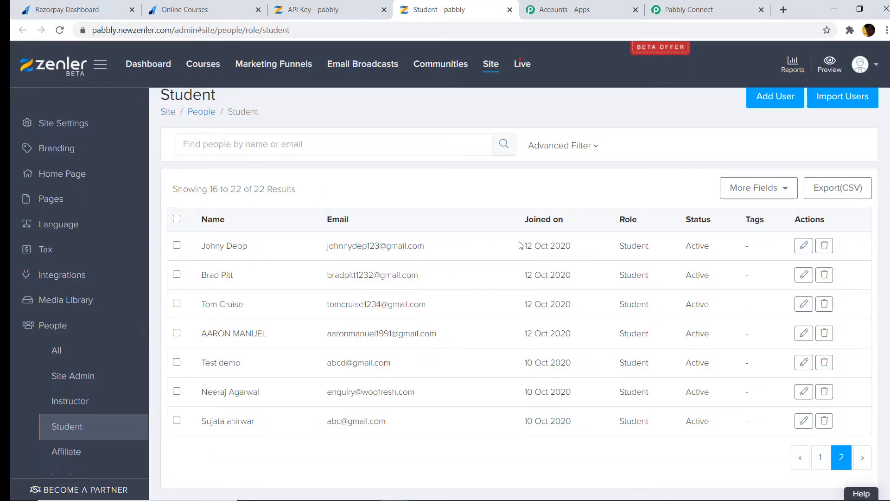
pyautogui.click(267, 145)
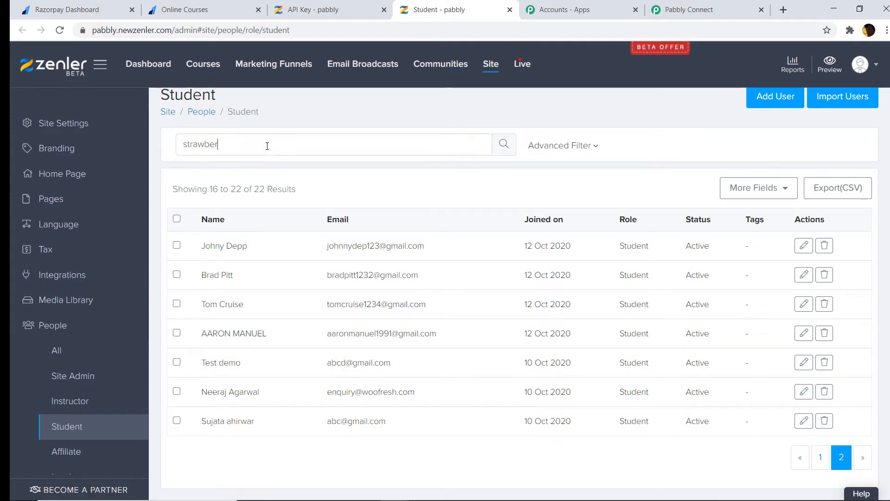
pyautogui.press('Return')
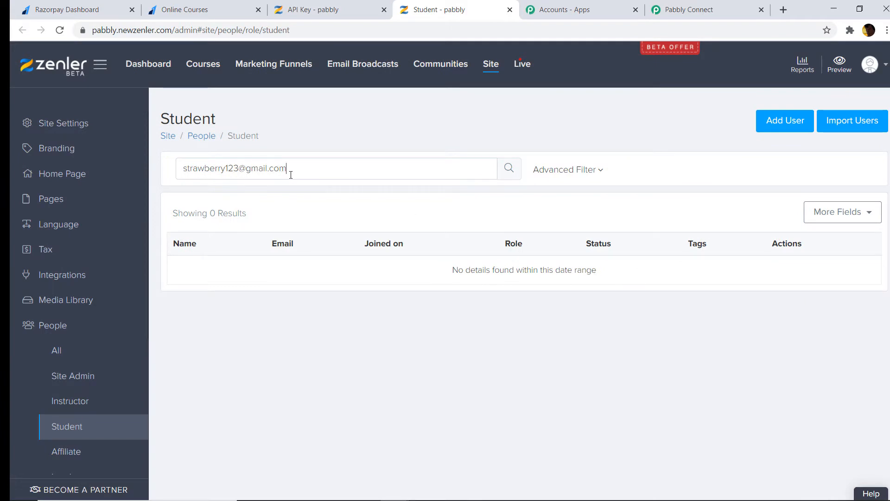
pyautogui.press('XF86AudioLowerVolume')
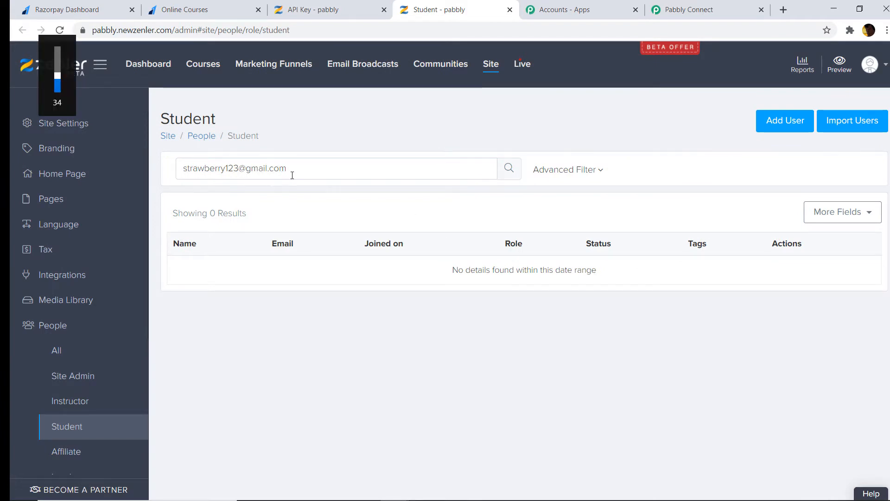
pyautogui.click(579, 9)
pyautogui.click(695, 10)
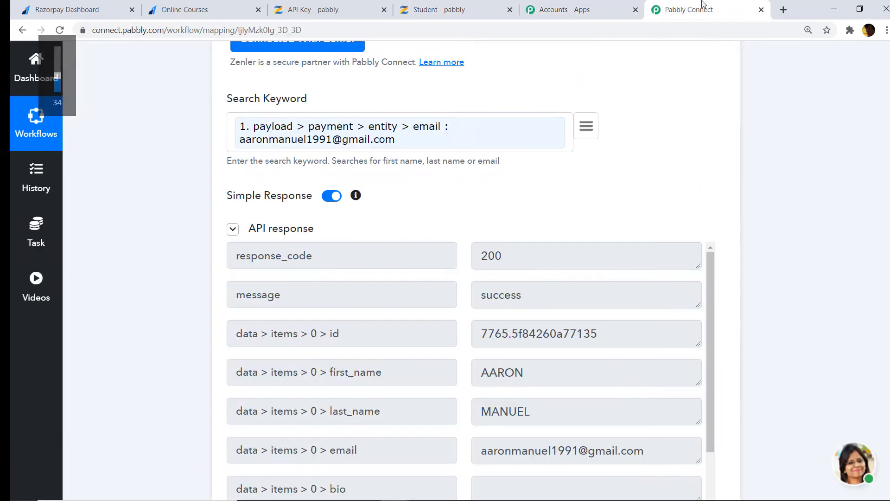
# Replace Search Keyword with the test e-mail address and rerun the test, getting total_items 0
pyautogui.click(479, 138)
pyautogui.press('BackSpace')
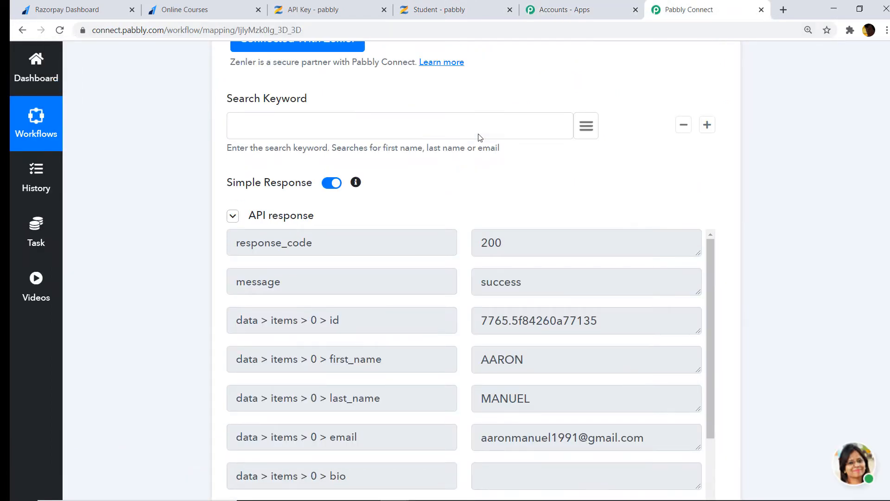
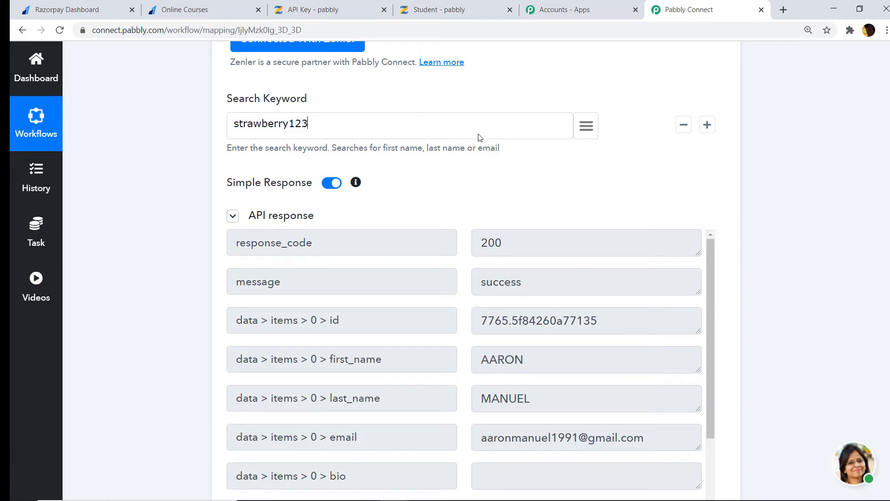
pyautogui.scroll(-5, 453, 144)
pyautogui.click(309, 385)
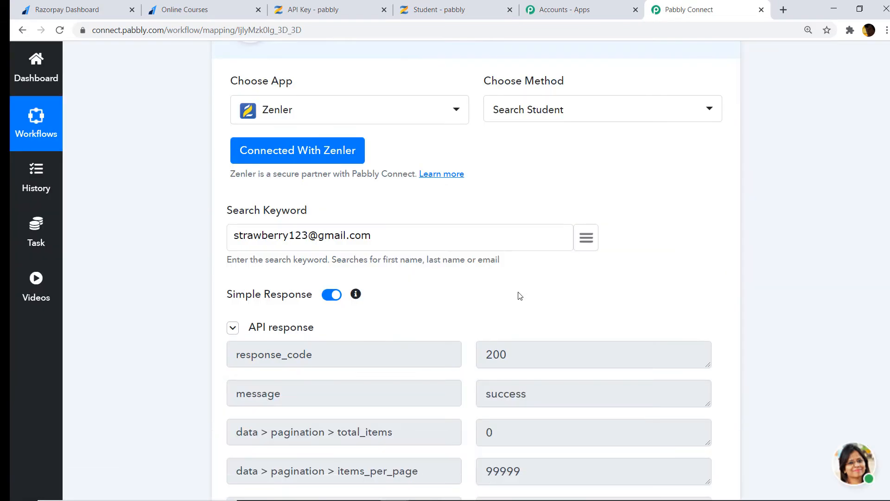
pyautogui.scroll(-2, 522, 297)
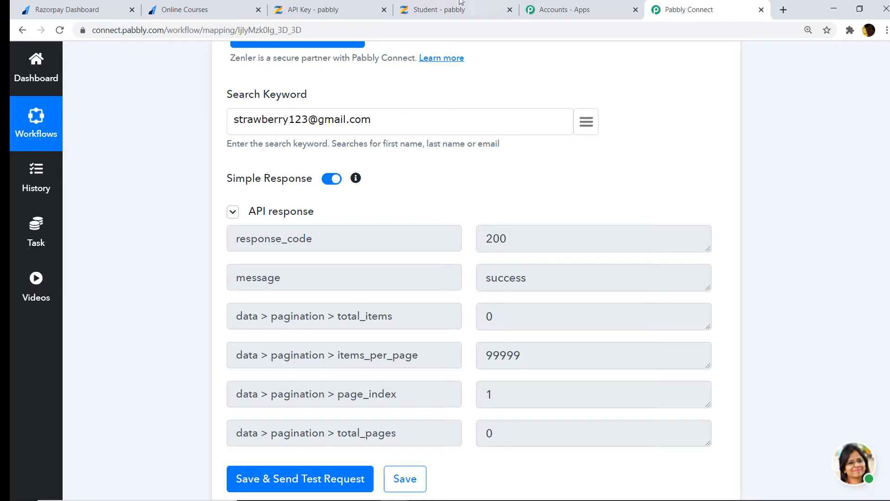
pyautogui.click(445, 19)
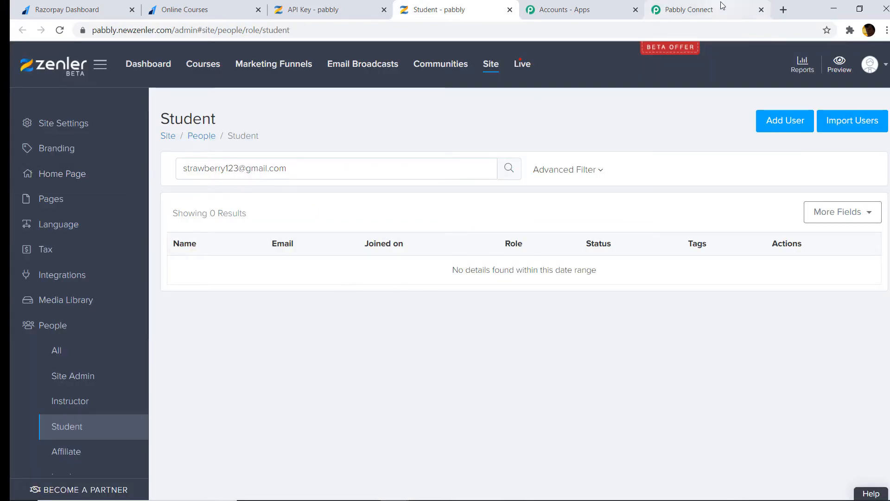
# Search Zenler's students for a second unused e-mail address, getting 0 results
pyautogui.click(705, 11)
pyautogui.click(435, 10)
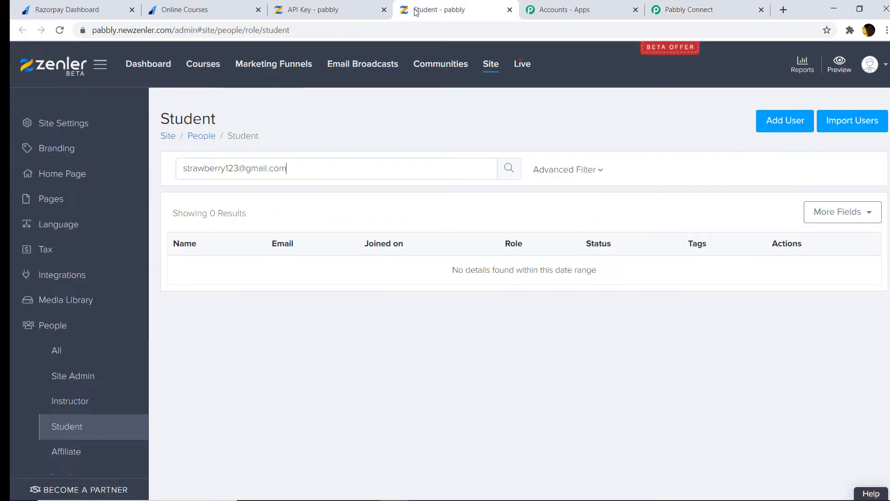
pyautogui.tripleClick(288, 170)
pyautogui.press('BackSpace')
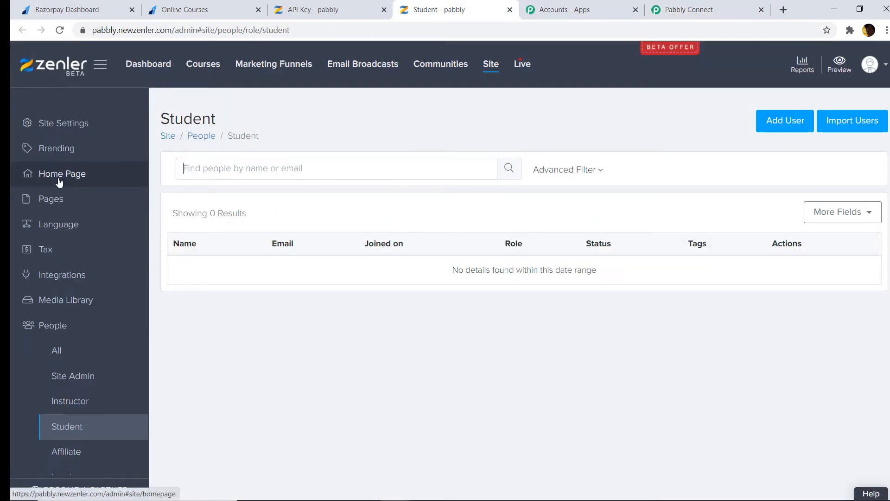
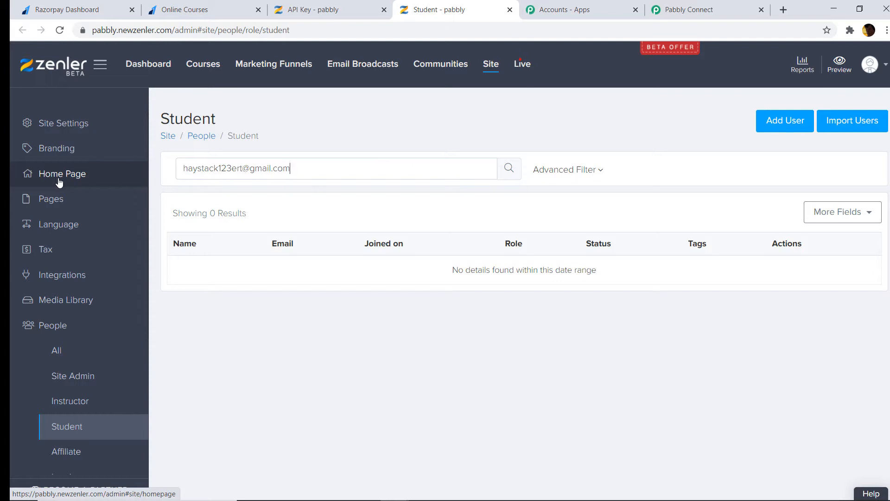
pyautogui.click(510, 171)
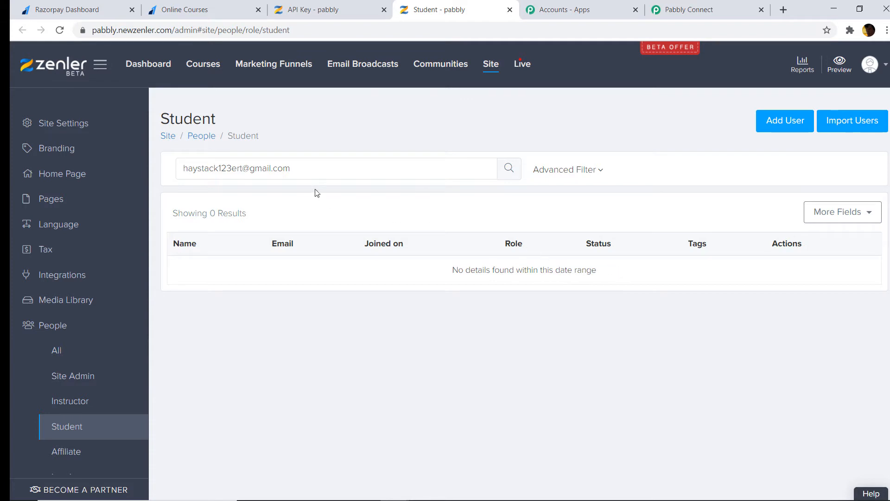
# Copy that second e-mail address and return to Pabbly Connect
pyautogui.moveTo(307, 164); pyautogui.dragTo(180, 168)
pyautogui.rightClick(212, 171)
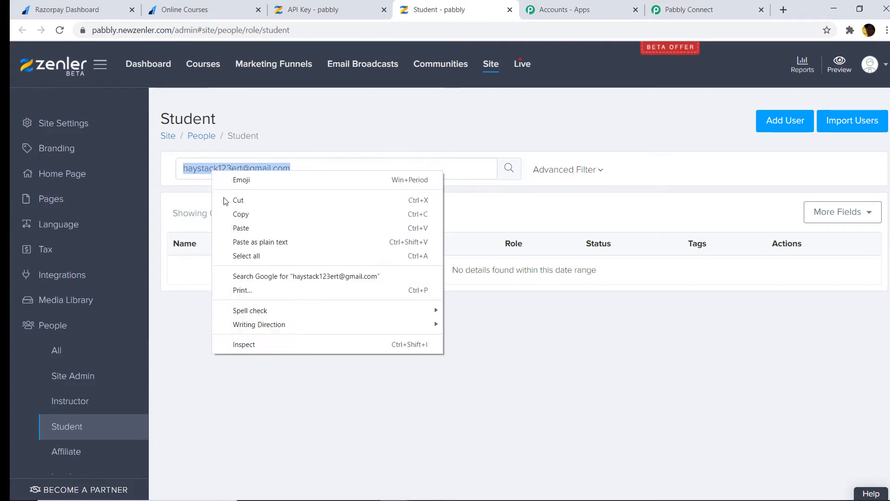
pyautogui.click(236, 215)
pyautogui.click(689, 9)
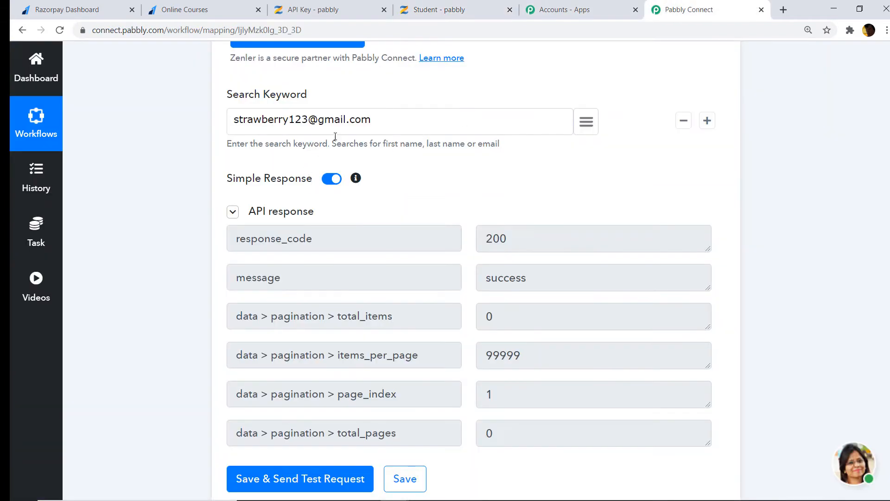
# Replace Search Keyword with the copied second e-mail and rerun the test, still returning total_items 0
pyautogui.moveTo(373, 120); pyautogui.dragTo(106, 145)
pyautogui.press('BackSpace')
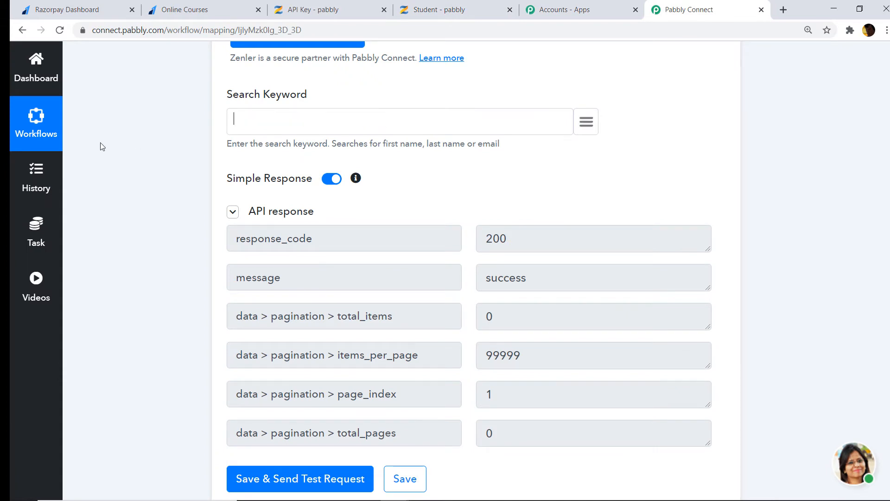
pyautogui.hotkey('ctrl', 'v')
pyautogui.scroll(-2, 102, 147)
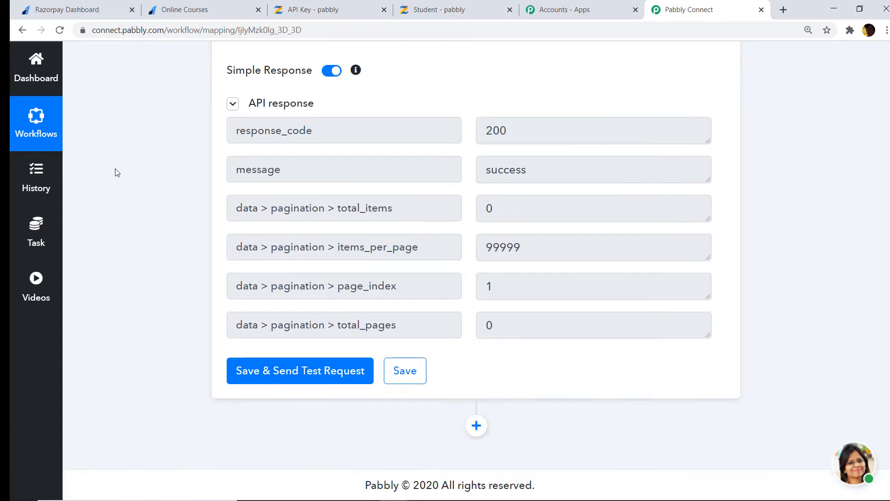
pyautogui.click(292, 370)
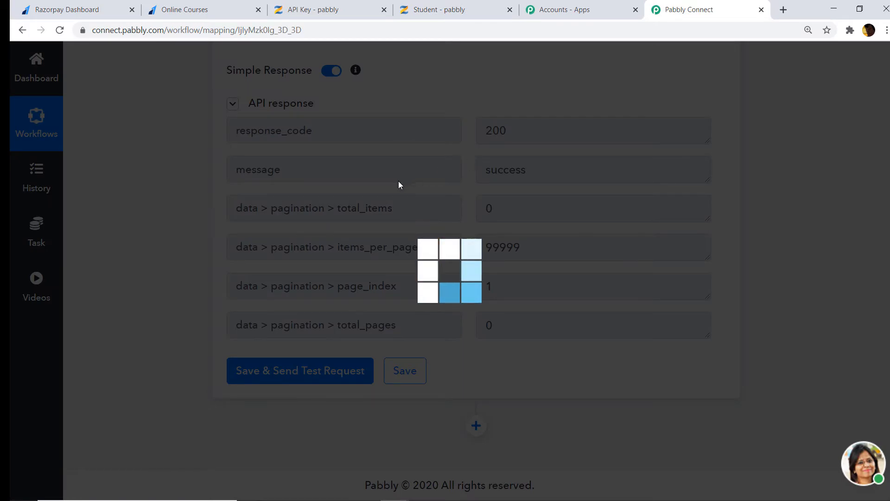
pyautogui.scroll(1, 514, 210)
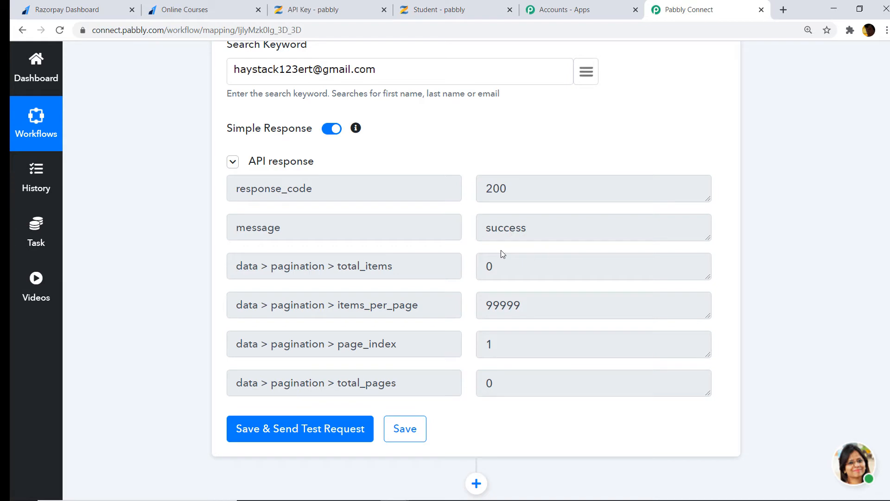
pyautogui.scroll(1, 463, 245)
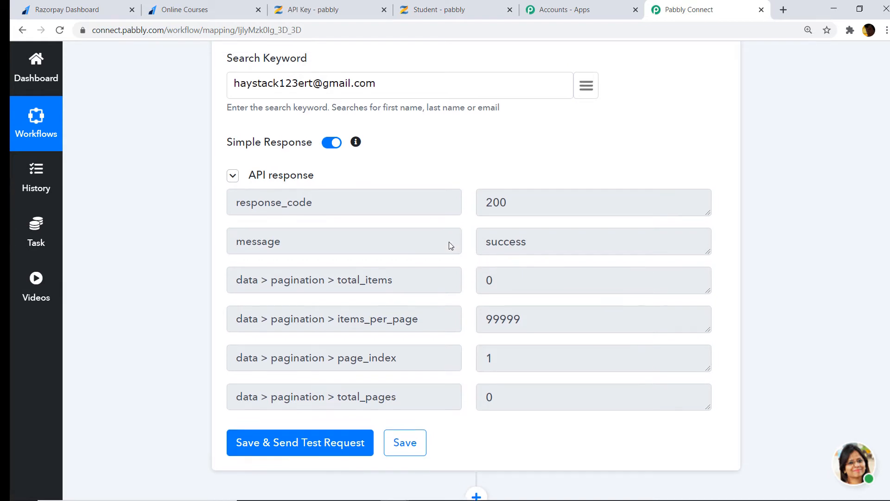
# Clear Zenler's student search and open the All people list
pyautogui.click(457, 9)
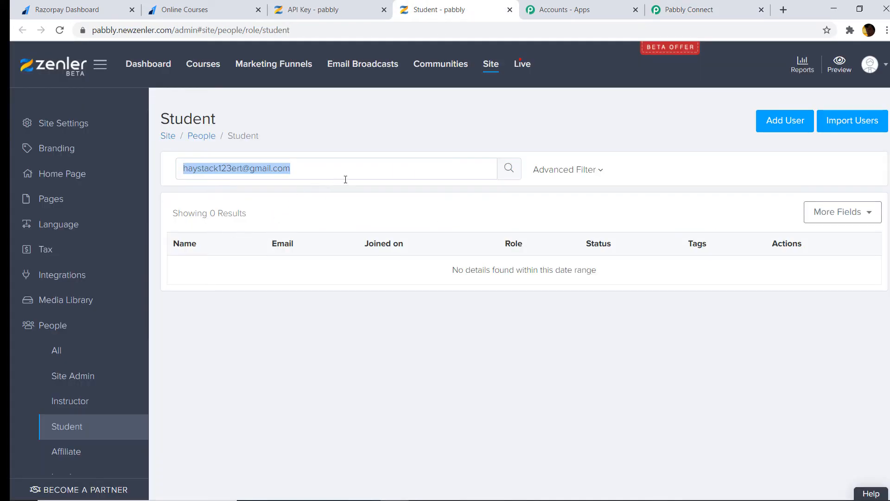
pyautogui.press('BackSpace')
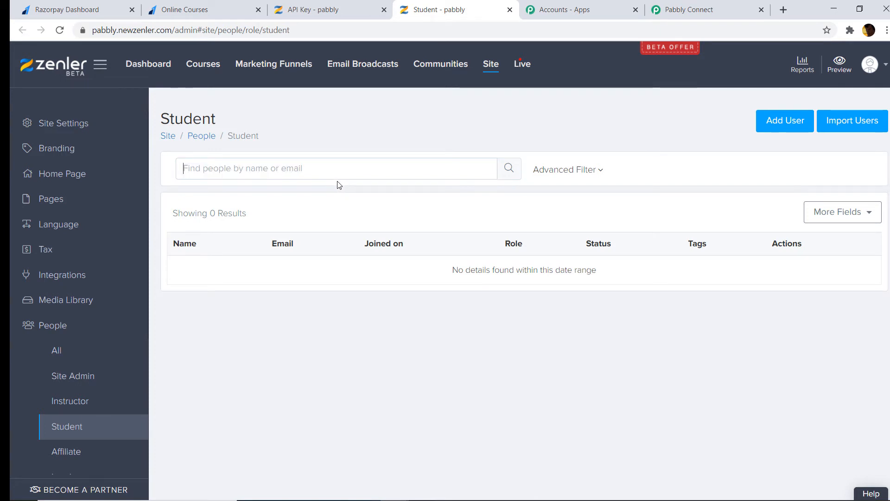
pyautogui.click(194, 136)
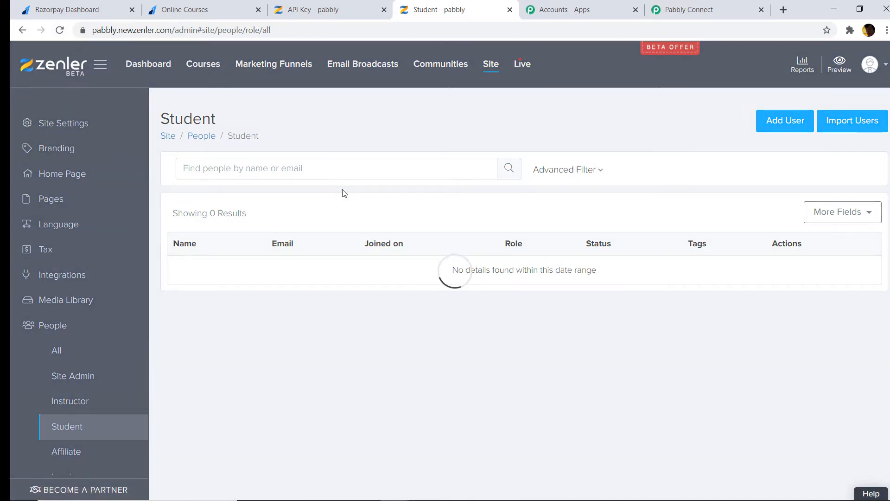
pyautogui.scroll(-3, 399, 271)
pyautogui.scroll(-3, 401, 277)
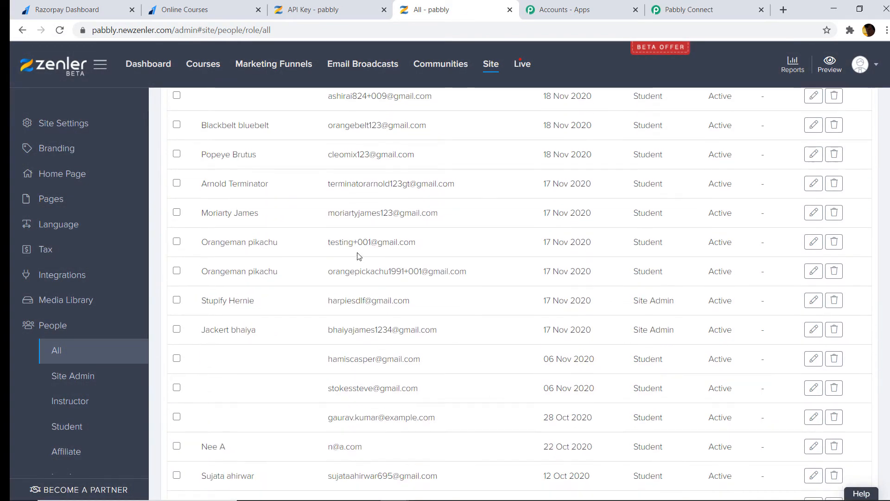
pyautogui.scroll(1, 362, 205)
# Copy an existing student's e-mail address and select the current Search Keyword value in Pabbly Connect
pyautogui.moveTo(438, 214); pyautogui.dragTo(330, 227)
pyautogui.rightClick(354, 214)
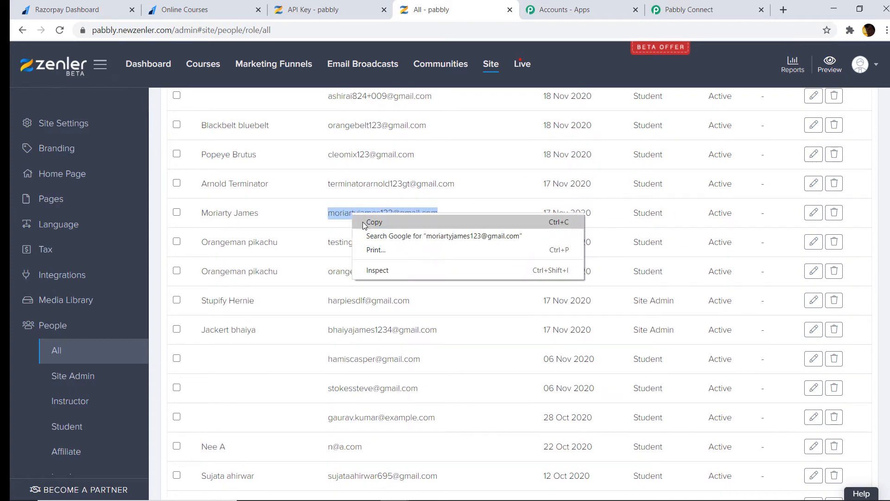
pyautogui.click(366, 231)
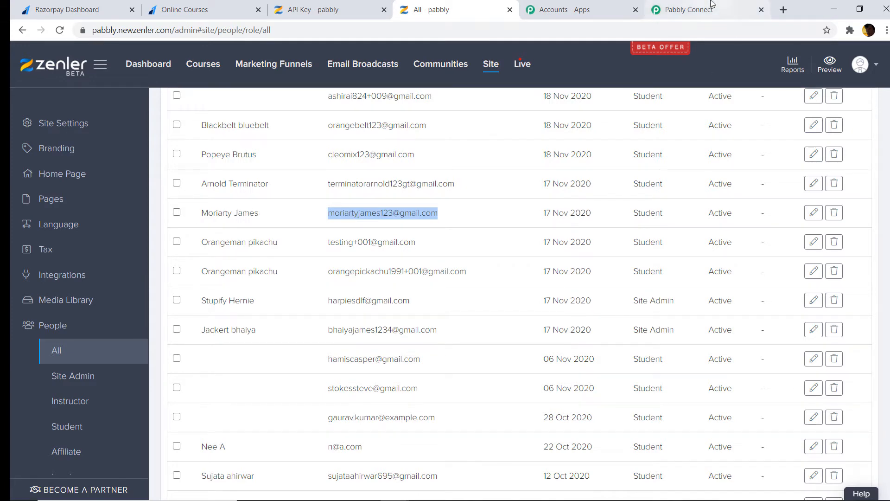
pyautogui.click(686, 9)
pyautogui.moveTo(378, 129); pyautogui.dragTo(182, 130)
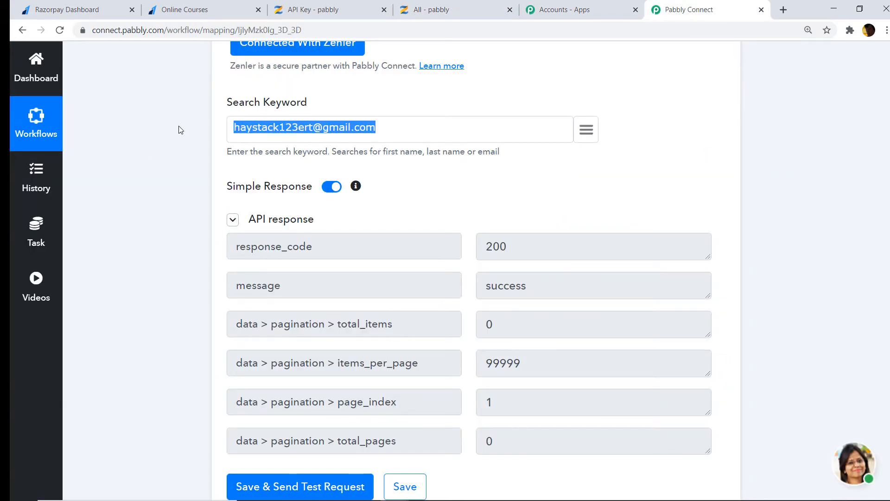
# Paste the existing student's e-mail as Search Keyword and rerun the test, returning their id, name and e-mail
pyautogui.press('BackSpace')
pyautogui.hotkey('ctrl', 'v')
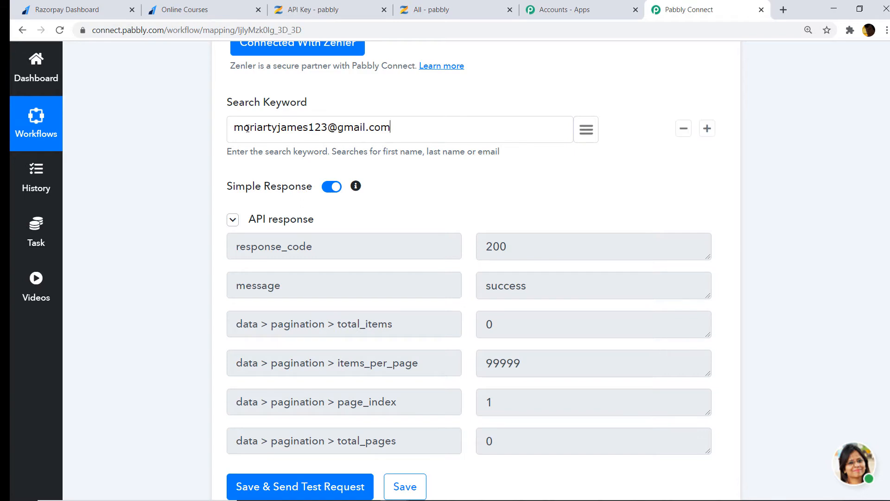
pyautogui.scroll(-3, 445, 132)
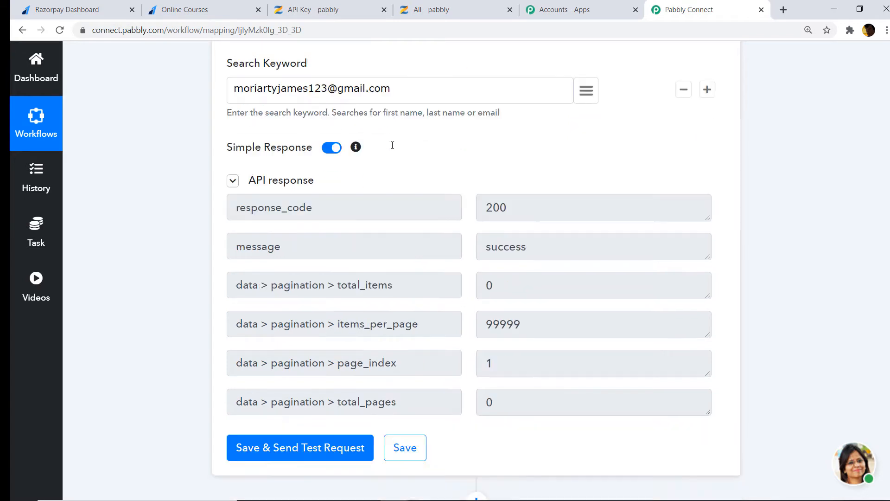
pyautogui.click(304, 370)
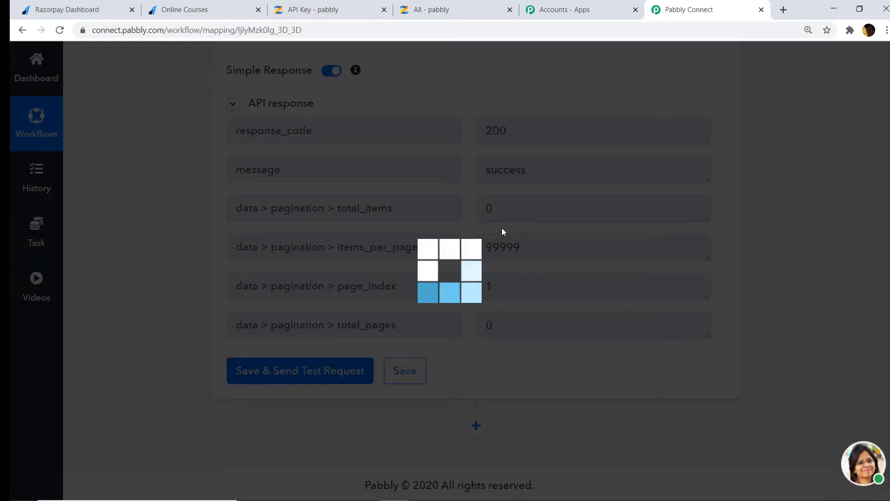
pyautogui.scroll(-3, 493, 228)
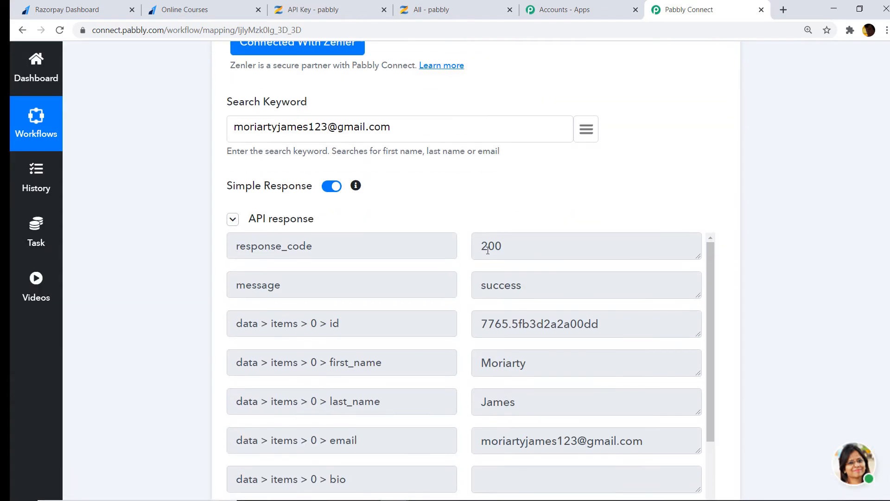
pyautogui.click(424, 5)
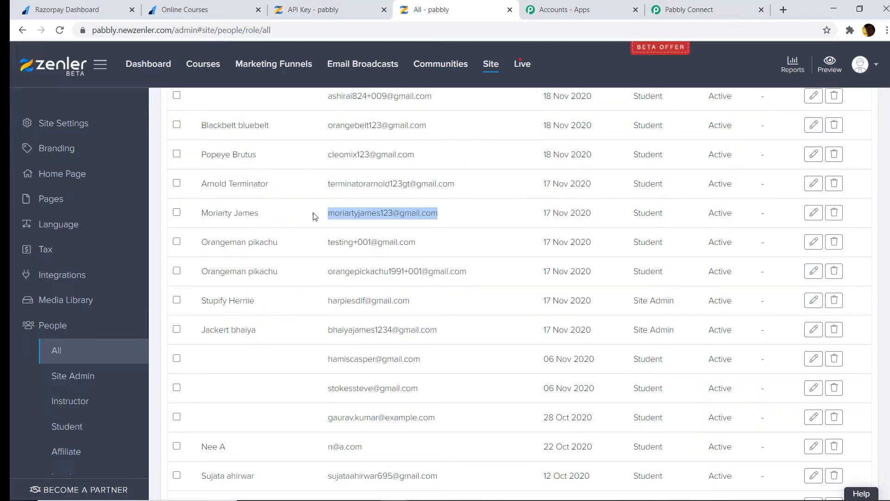
pyautogui.click(676, 11)
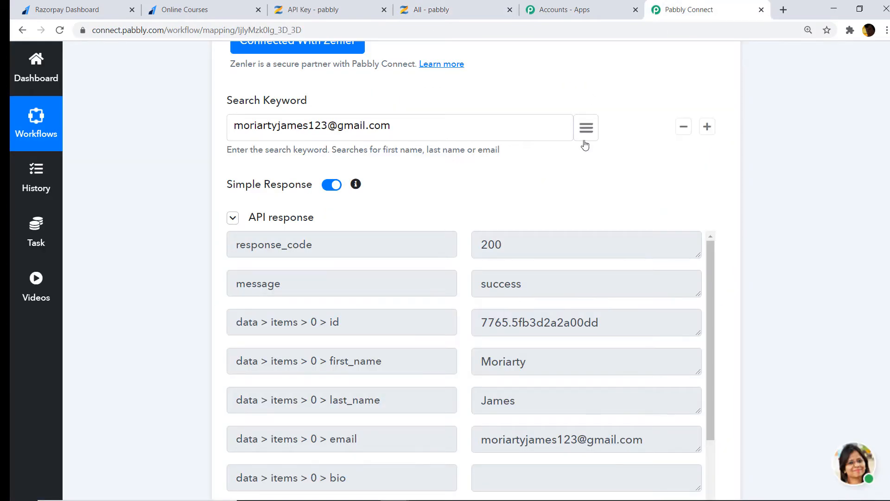
# Replace the Search Keyword value with the mapped Razorpay payment email
pyautogui.click(496, 131)
pyautogui.press('BackSpace')
pyautogui.press('BackSpace')
pyautogui.press('BackSpace')
pyautogui.press('BackSpace')
pyautogui.press('BackSpace')
pyautogui.press('BackSpace')
pyautogui.press('BackSpace')
pyautogui.press('BackSpace')
pyautogui.press('BackSpace')
pyautogui.press('BackSpace')
pyautogui.press('BackSpace')
pyautogui.press('BackSpace')
pyautogui.press('BackSpace')
pyautogui.press('BackSpace')
pyautogui.press('BackSpace')
pyautogui.press('BackSpace')
pyautogui.press('BackSpace')
pyautogui.press('BackSpace')
pyautogui.press('BackSpace')
pyautogui.press('BackSpace')
pyautogui.press('BackSpace')
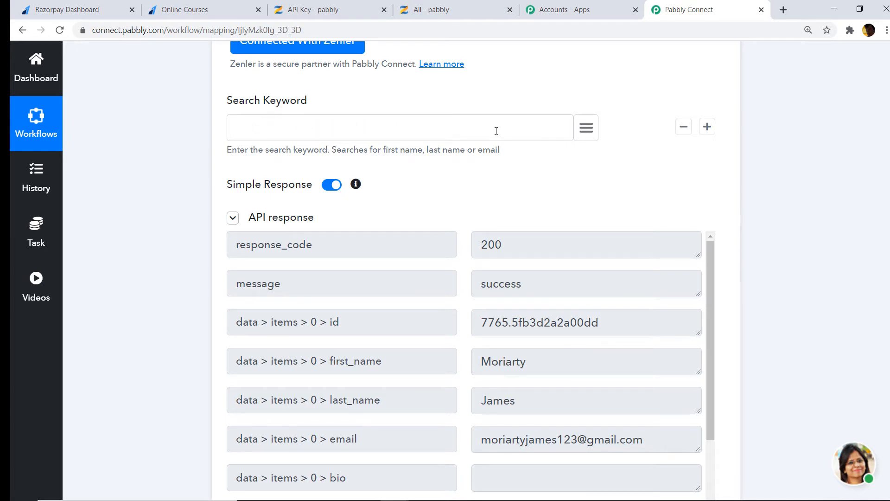
pyautogui.click(586, 129)
pyautogui.write('e')
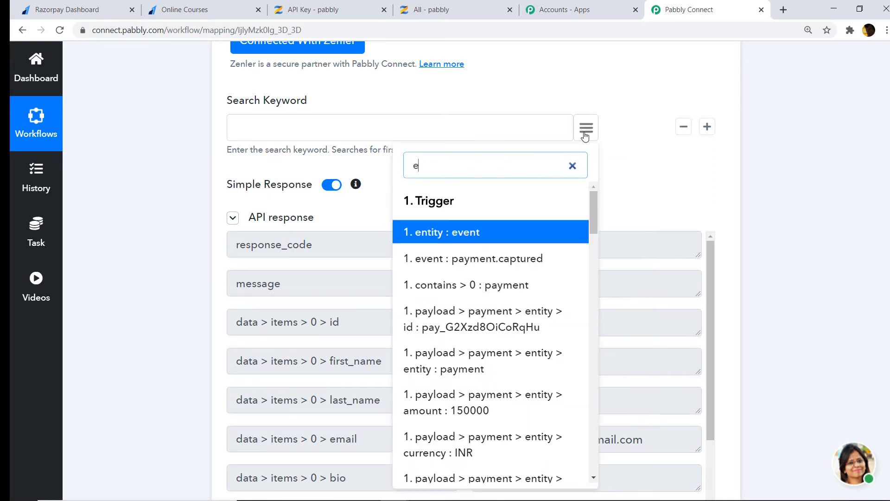
pyautogui.write('mail')
pyautogui.click(510, 244)
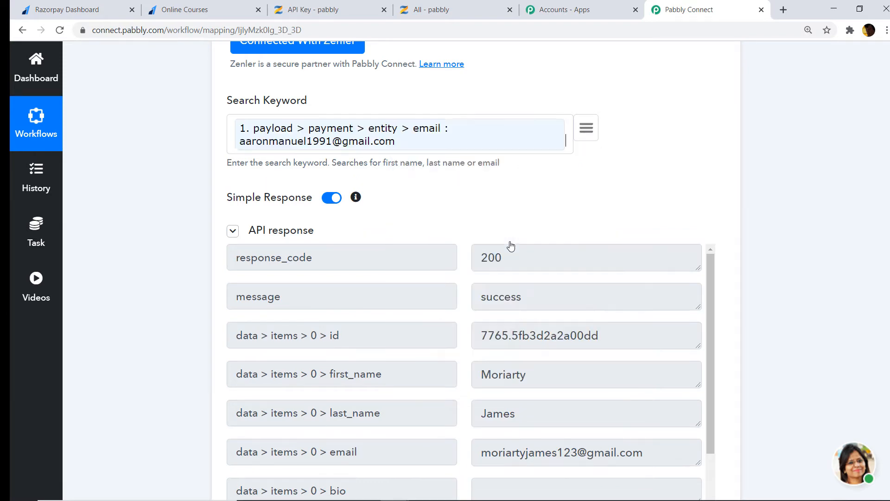
# Retest Search Student and review the 200 response with the student's id, name and email
pyautogui.scroll(-5, 565, 141)
pyautogui.click(256, 366)
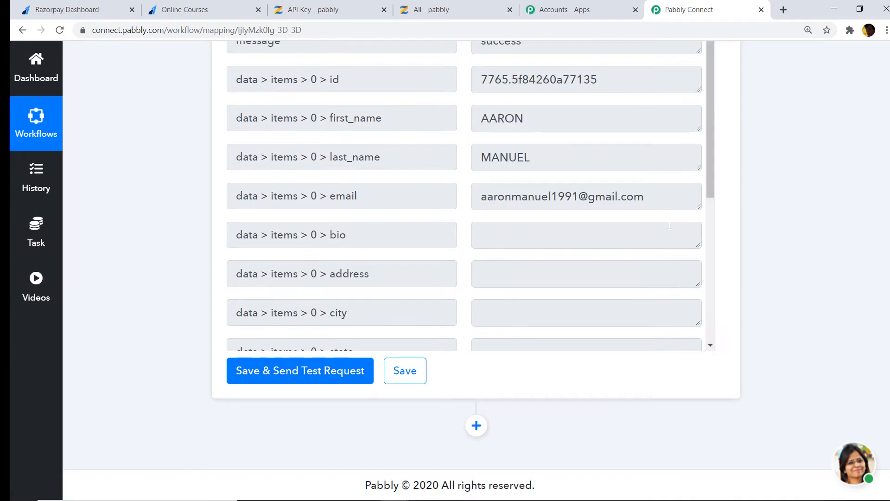
pyautogui.scroll(3, 583, 213)
pyautogui.scroll(2, 254, 120)
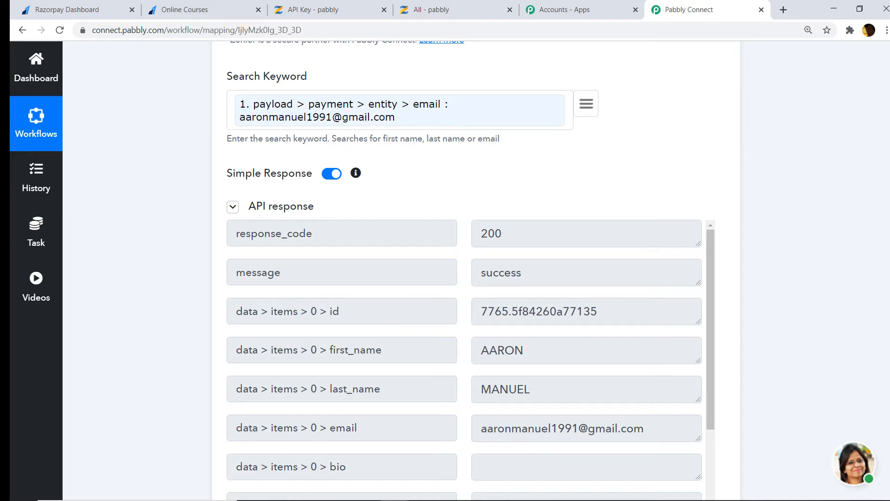
pyautogui.scroll(-5, 761, 209)
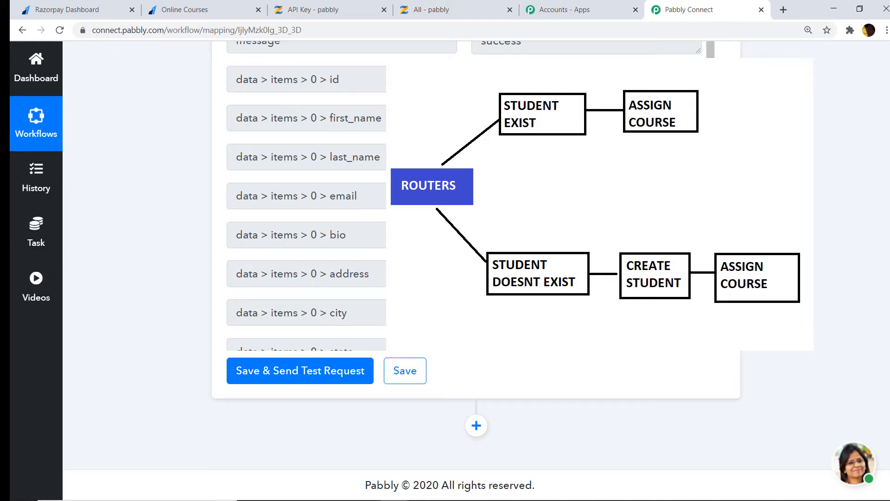
# Add a Router action below the Zenler search step, creating empty Route 1 and Route 2
pyautogui.click(477, 425)
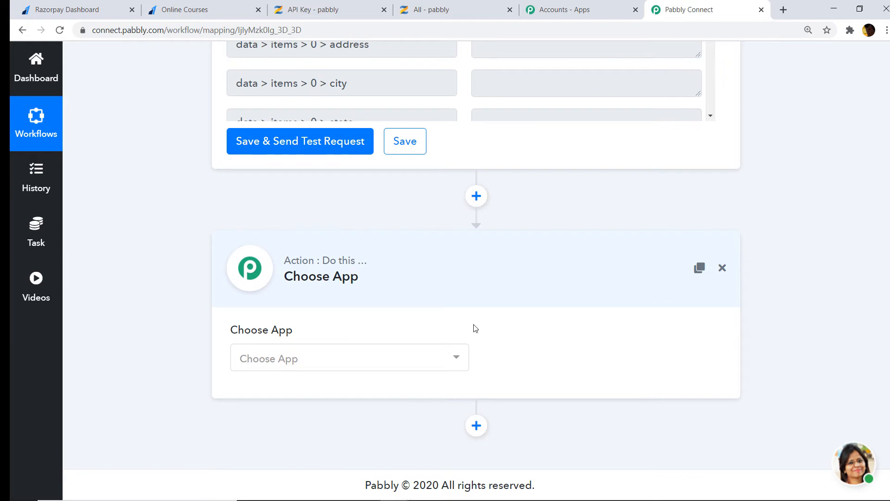
pyautogui.click(345, 361)
pyautogui.write('r')
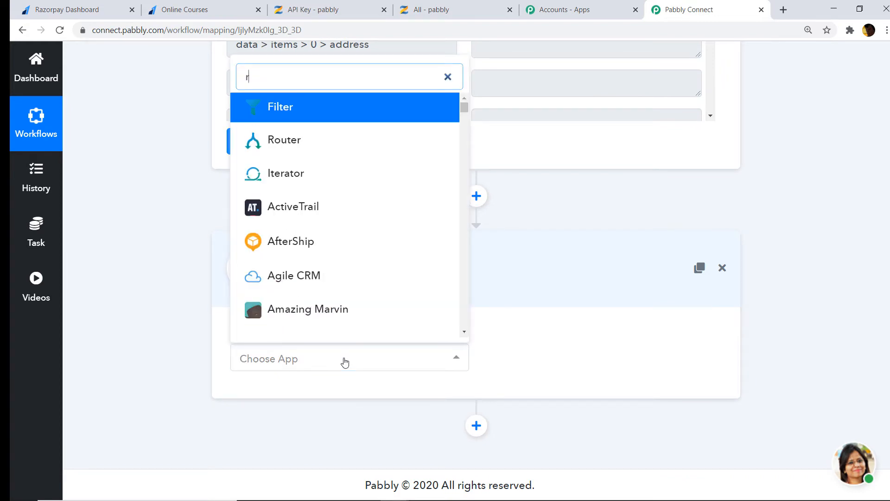
pyautogui.write('ou')
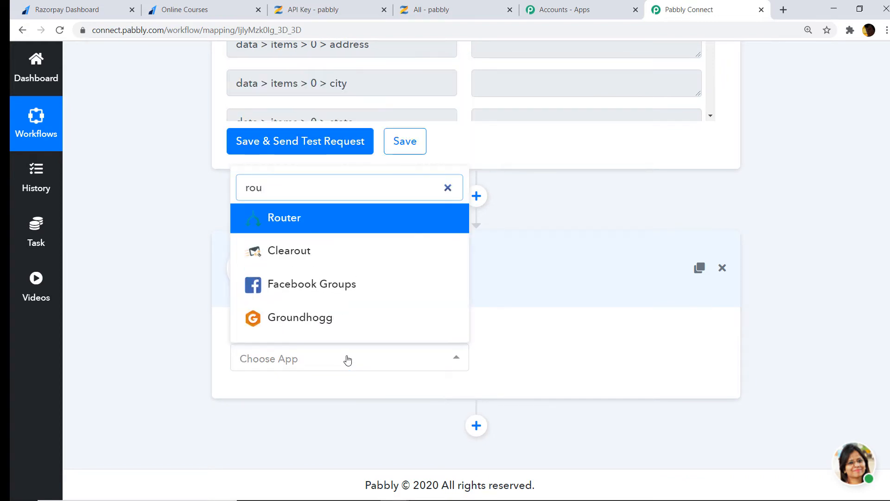
pyautogui.write('t')
pyautogui.click(307, 290)
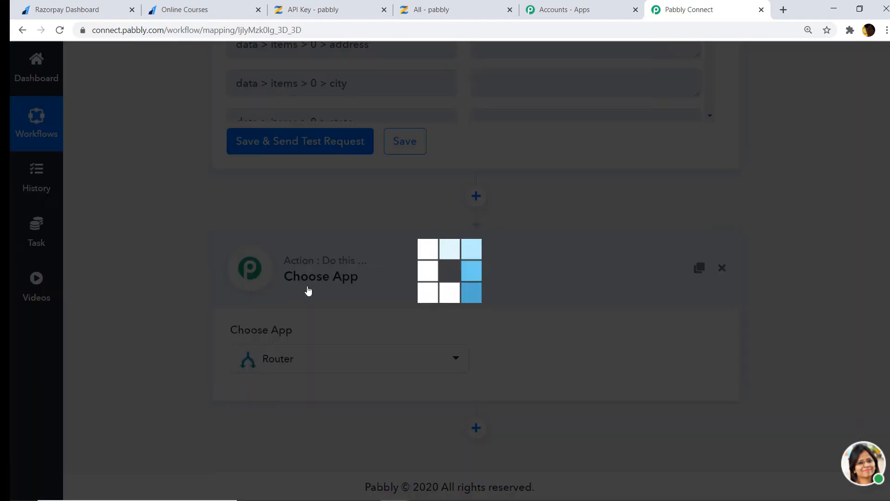
pyautogui.scroll(-3, 655, 302)
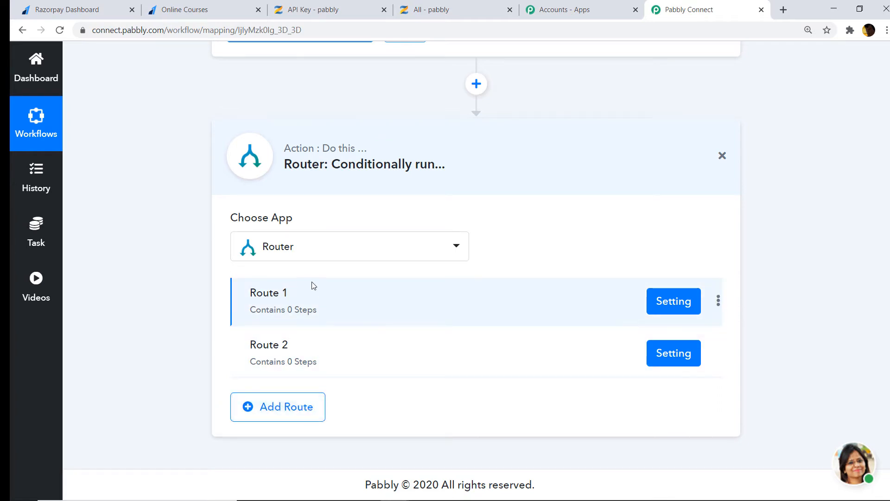
# Rename Route 1 to 'If The Student Already Exist'
pyautogui.click(719, 302)
pyautogui.click(672, 324)
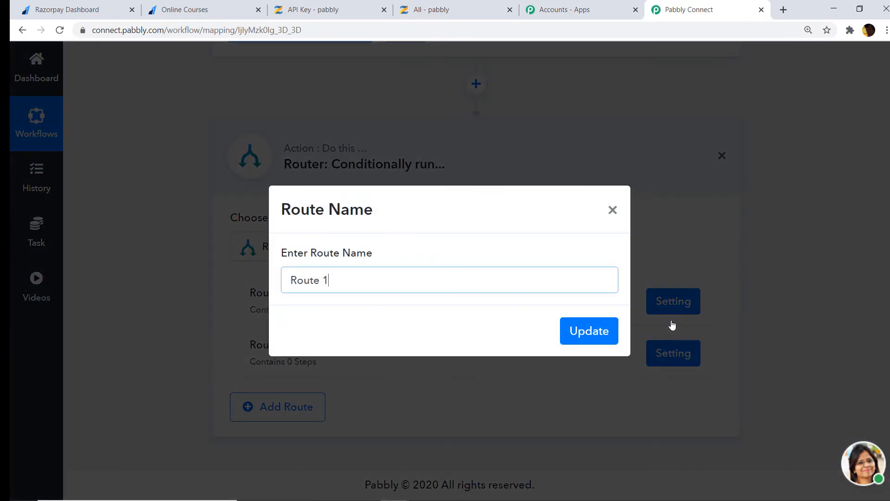
pyautogui.press('BackSpace')
pyautogui.press('BackSpace')
pyautogui.press('BackSpace')
pyautogui.press('BackSpace')
pyautogui.press('BackSpace')
pyautogui.press('BackSpace')
pyautogui.press('BackSpace')
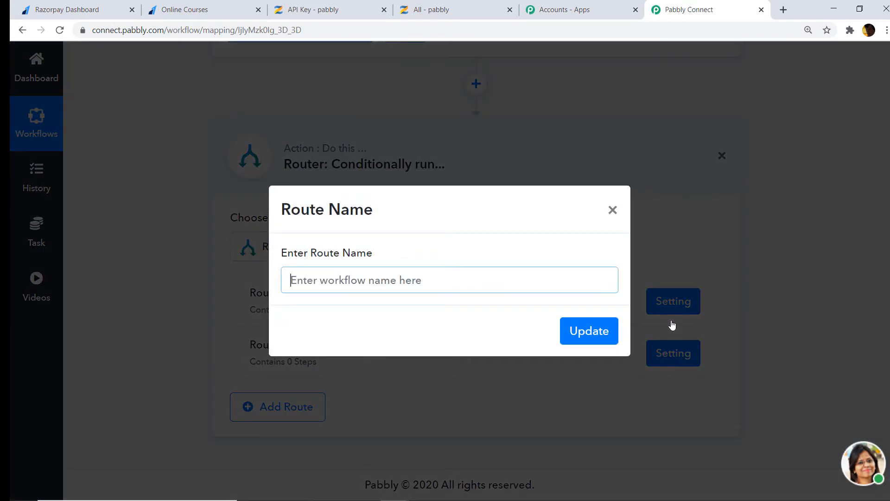
pyautogui.write('If The S')
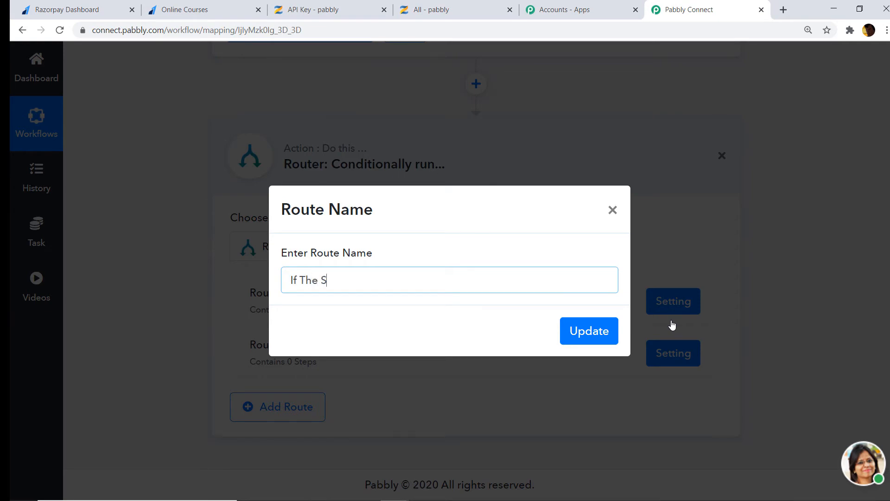
pyautogui.write('tudent Already Ex')
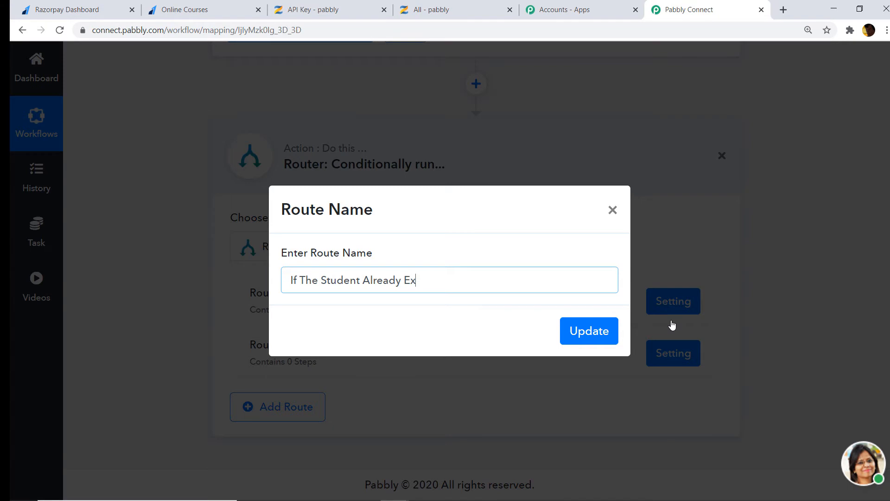
pyautogui.write('ist')
pyautogui.click(598, 332)
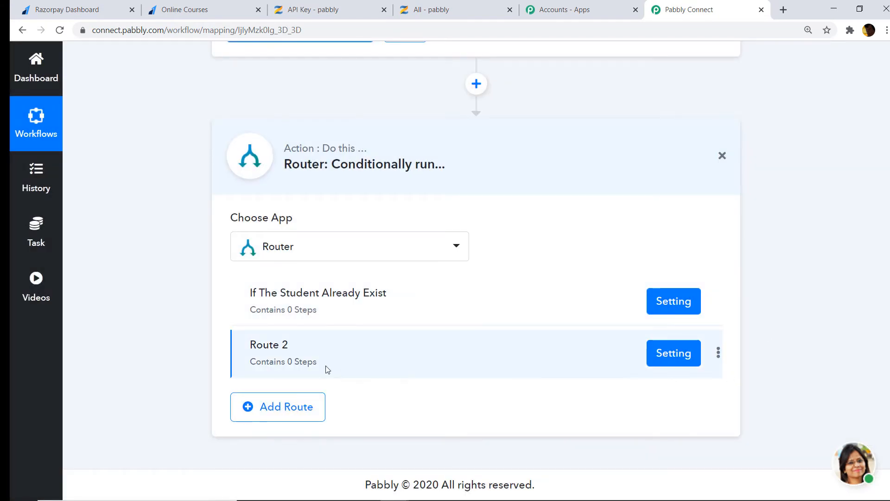
# Rename Route 2 to 'If The Student Does Not Exist'
pyautogui.click(718, 353)
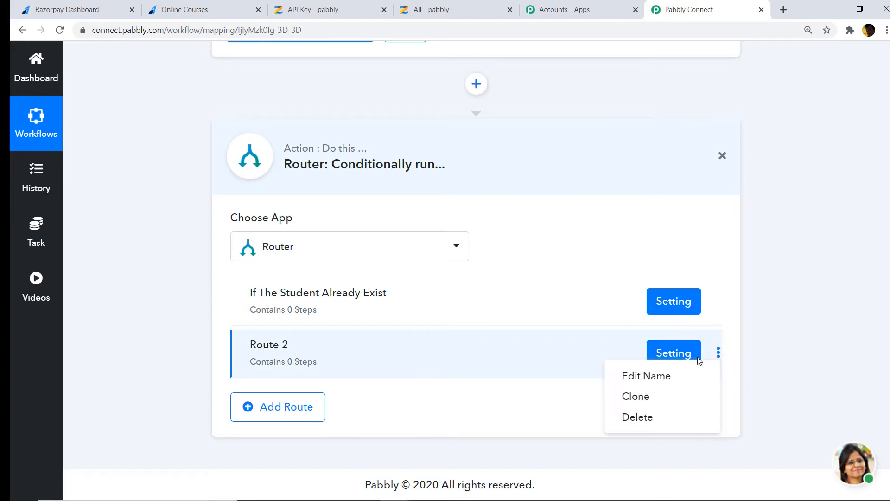
pyautogui.click(661, 376)
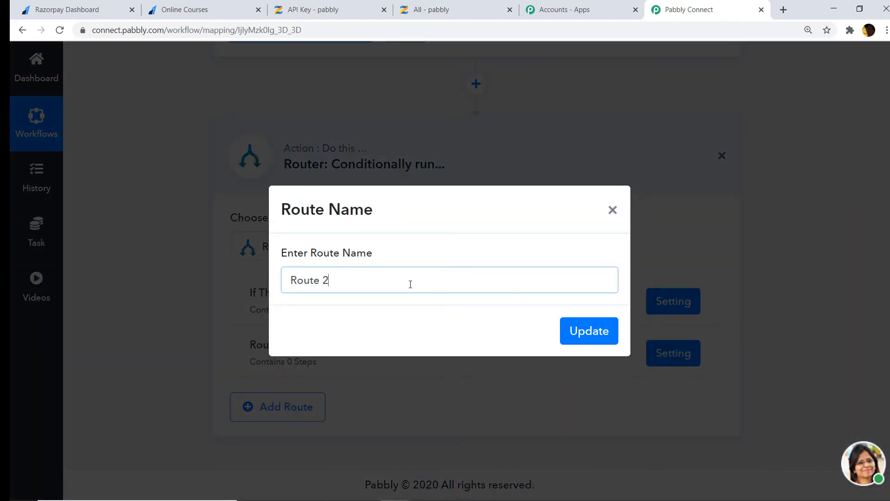
pyautogui.press('BackSpace')
pyautogui.press('BackSpace')
pyautogui.press('BackSpace')
pyautogui.press('BackSpace')
pyautogui.press('BackSpace')
pyautogui.press('BackSpace')
pyautogui.press('BackSpace')
pyautogui.write('If The Student Doesn')
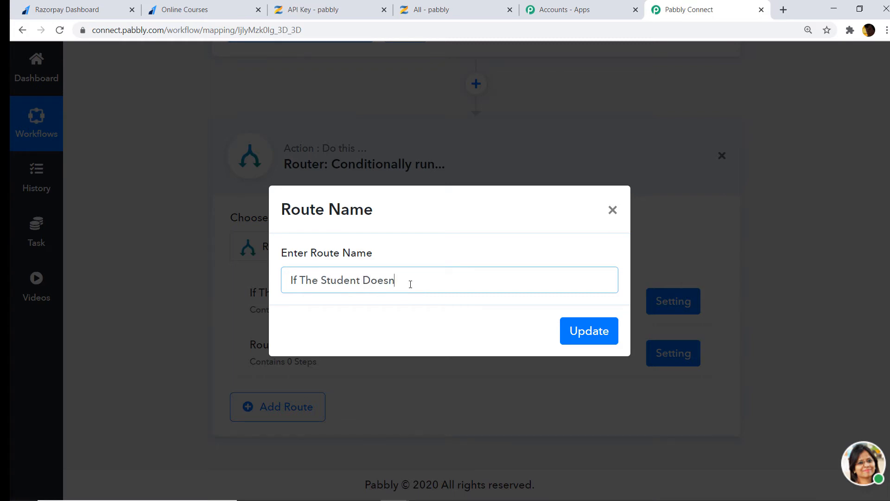
pyautogui.write('t E')
pyautogui.press('BackSpace')
pyautogui.press('BackSpace')
pyautogui.write('Not')
pyautogui.click(577, 341)
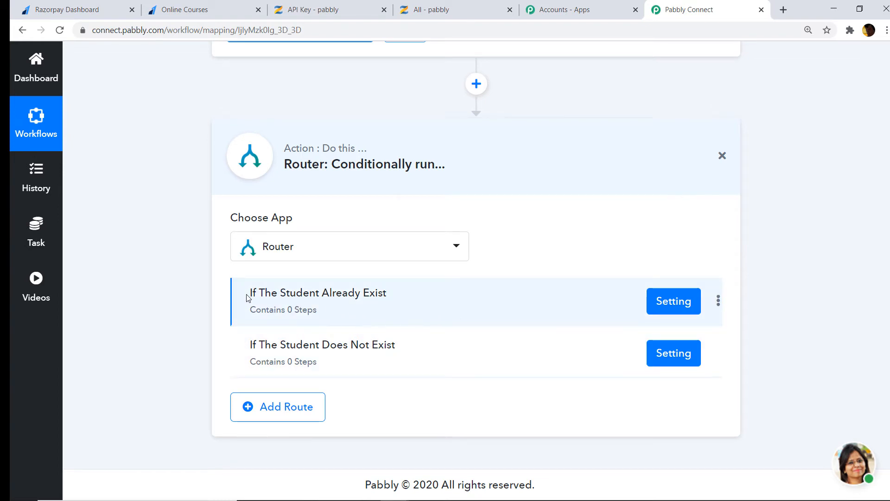
pyautogui.click(670, 302)
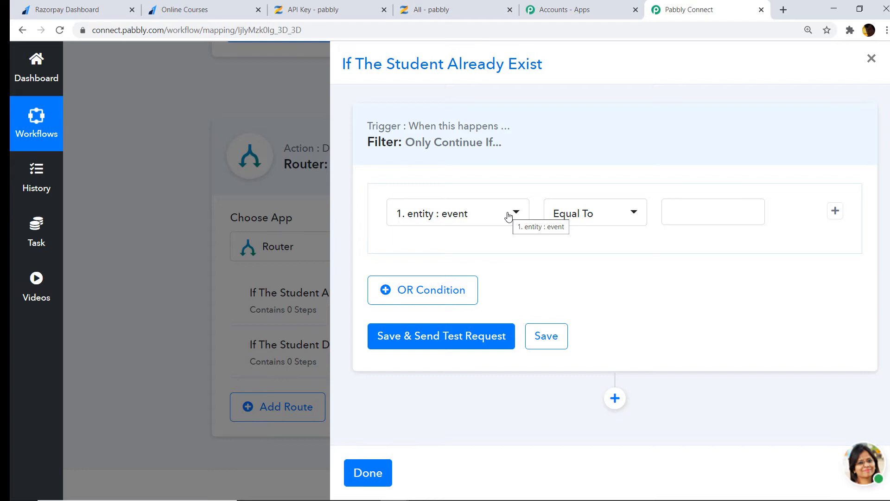
pyautogui.click(508, 216)
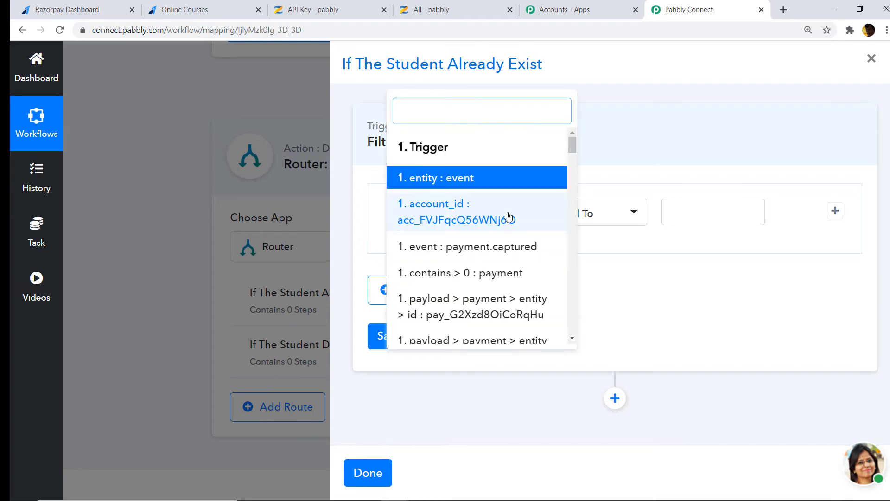
pyautogui.write('id')
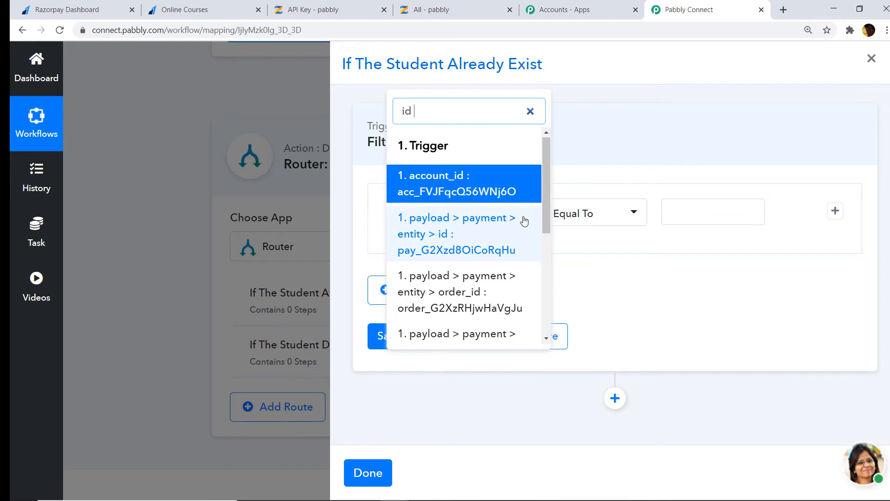
pyautogui.scroll(-6, 517, 248)
pyautogui.click(431, 334)
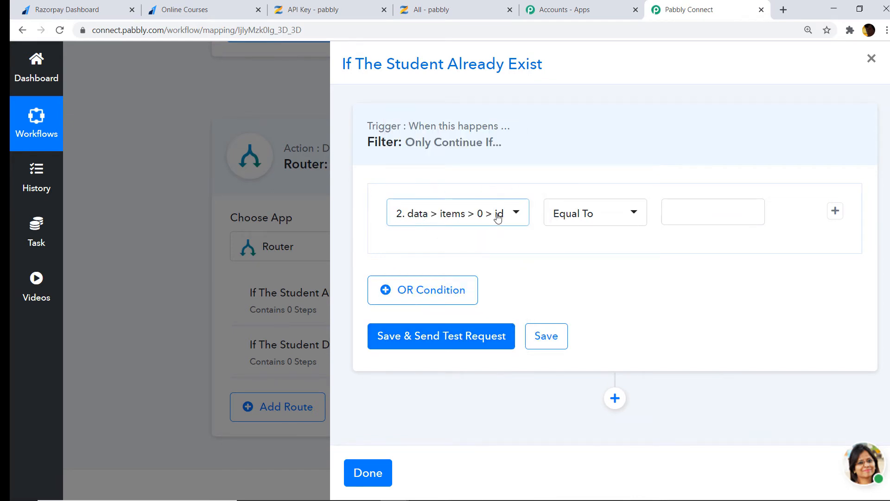
pyautogui.click(288, 73)
pyautogui.scroll(10, 475, 271)
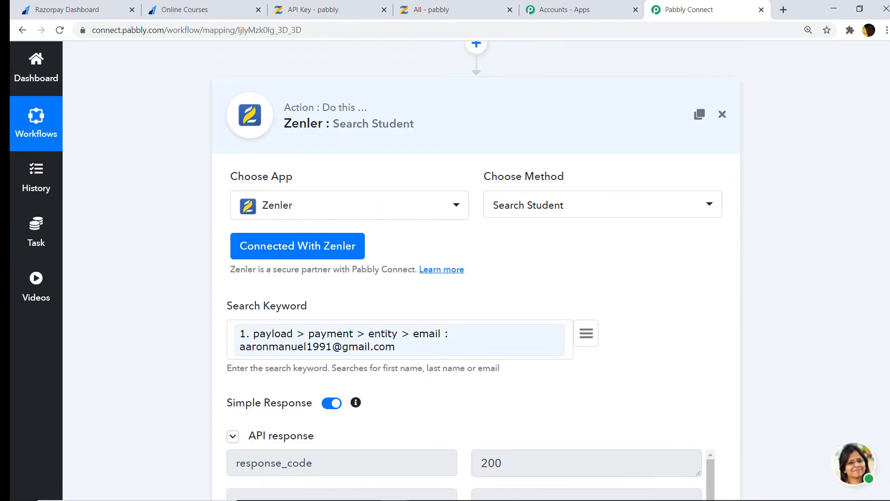
pyautogui.scroll(15, 475, 270)
pyautogui.scroll(-12, 475, 271)
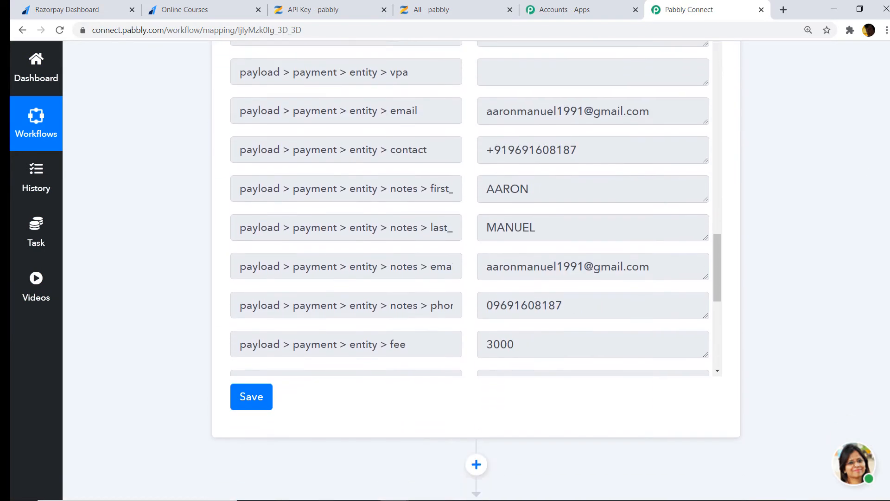
pyautogui.scroll(-10, 476, 271)
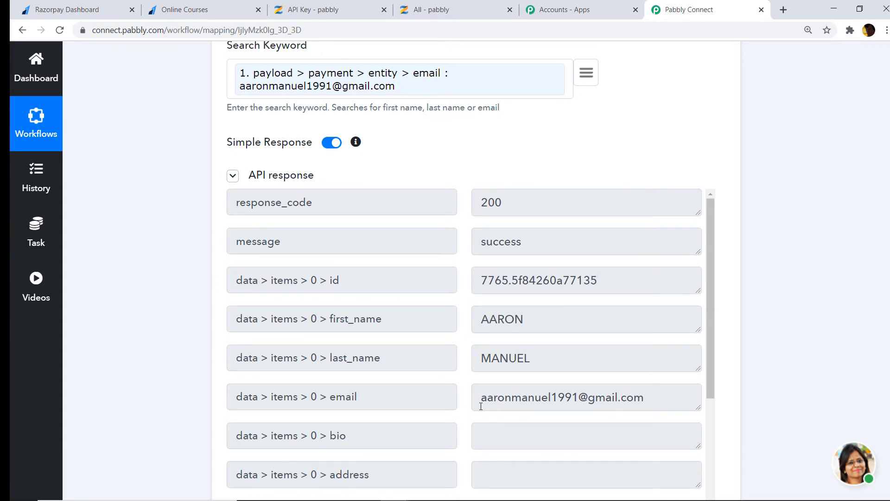
pyautogui.scroll(-10, 476, 271)
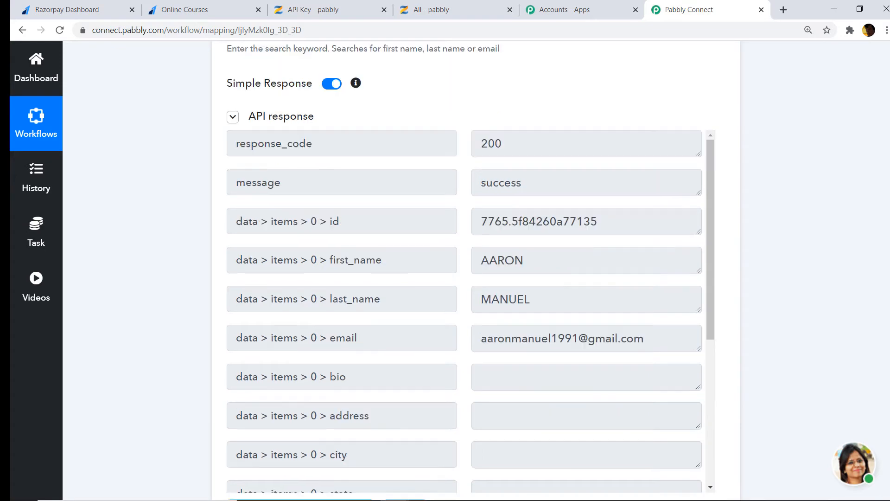
pyautogui.click(665, 308)
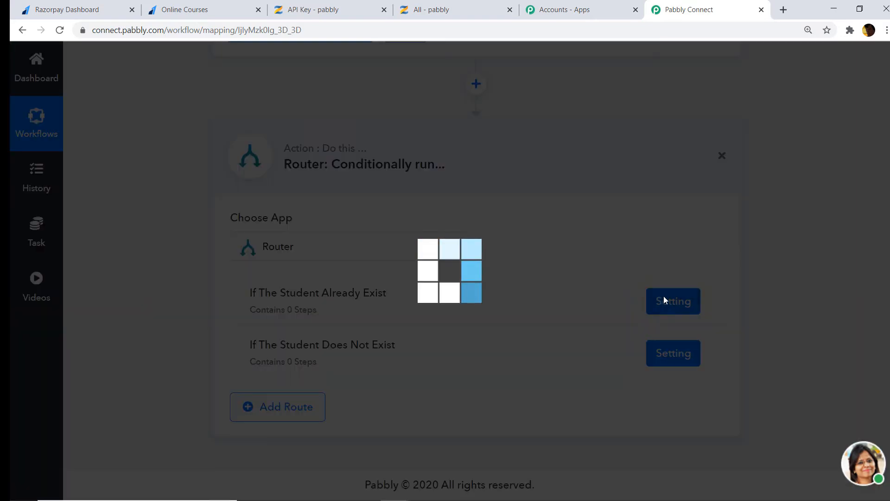
# Set the route condition to '2. data > items > 0 > id' Is Exist
pyautogui.click(455, 219)
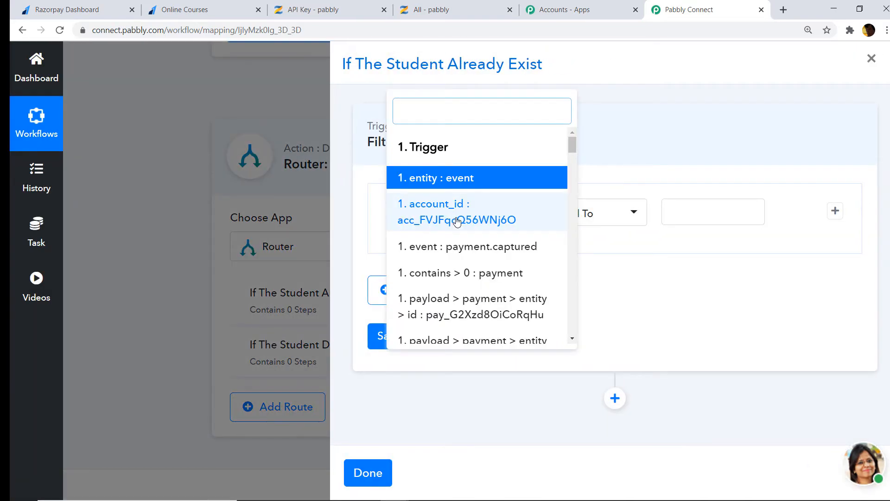
pyautogui.write('id')
pyautogui.scroll(-5, 457, 222)
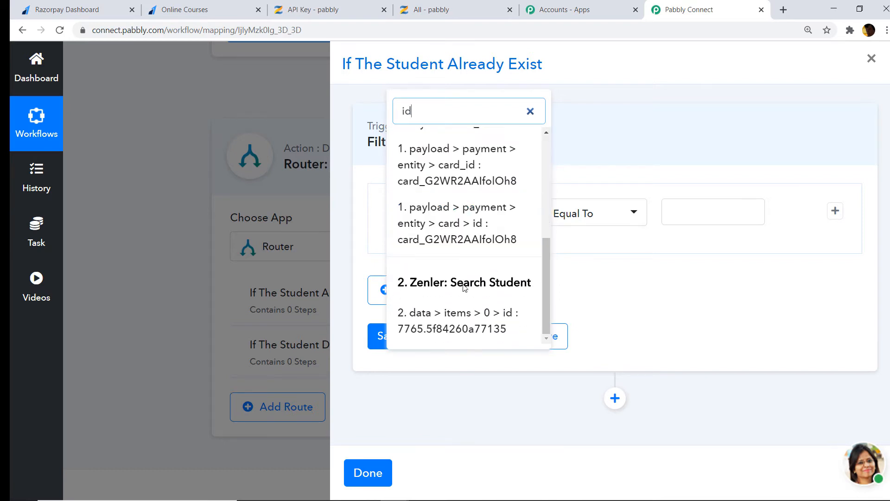
pyautogui.click(464, 322)
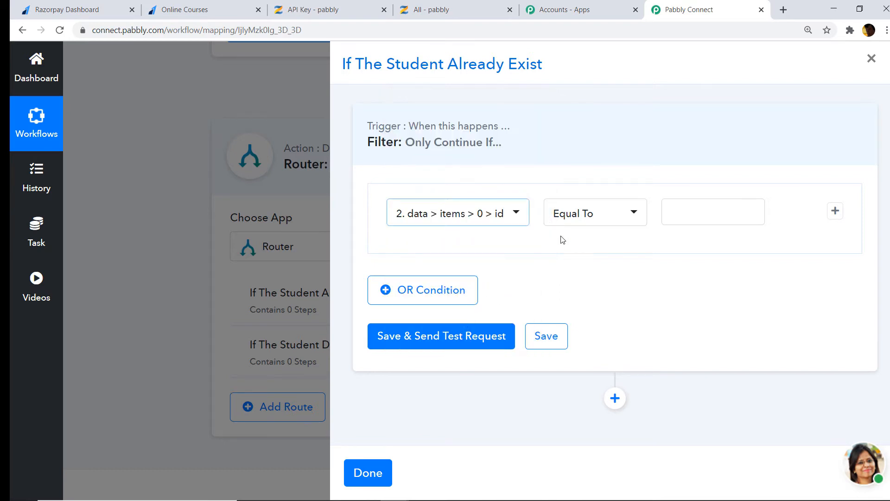
pyautogui.click(583, 219)
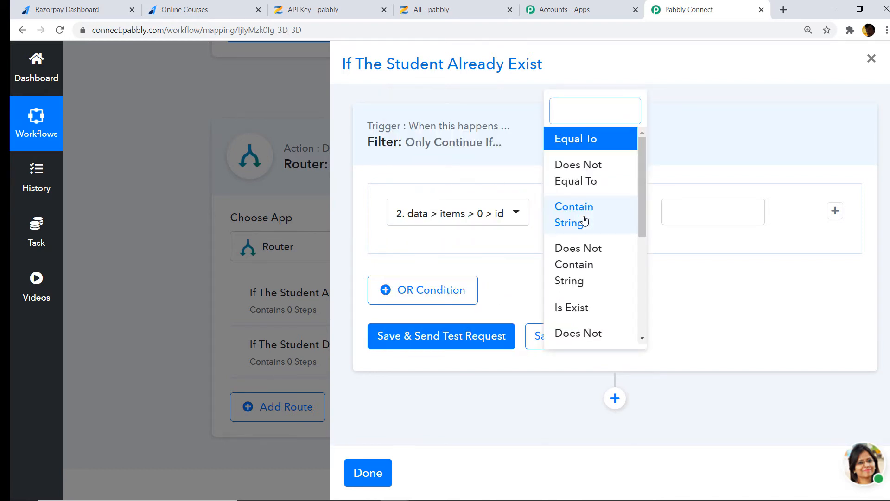
pyautogui.click(602, 307)
# Save and test the filter, confirming it returns true, then add a new action step
pyautogui.click(449, 337)
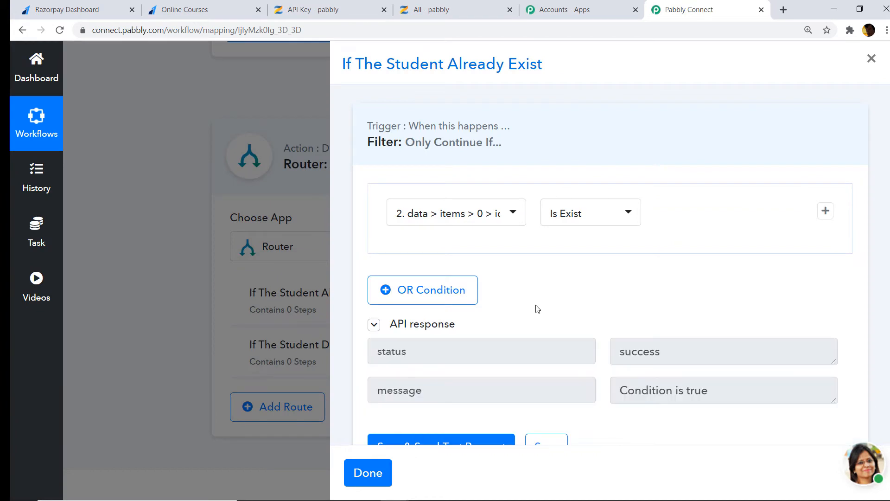
pyautogui.scroll(-1, 530, 314)
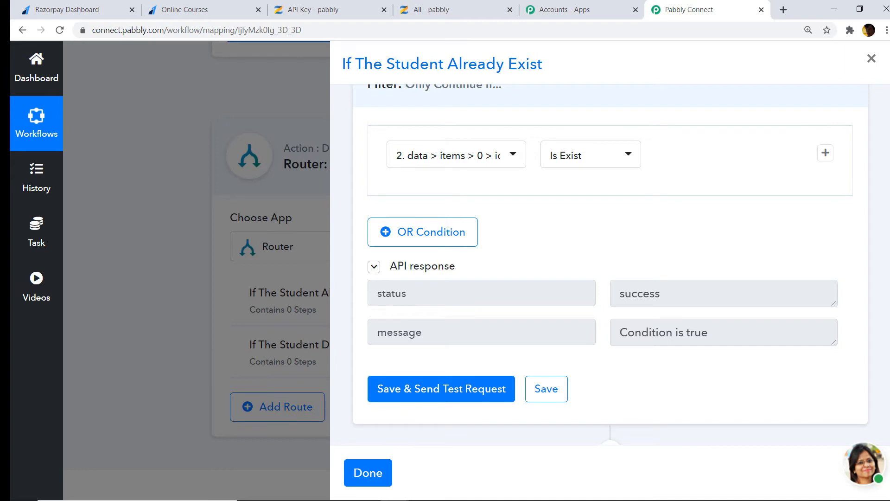
pyautogui.scroll(-1, 611, 264)
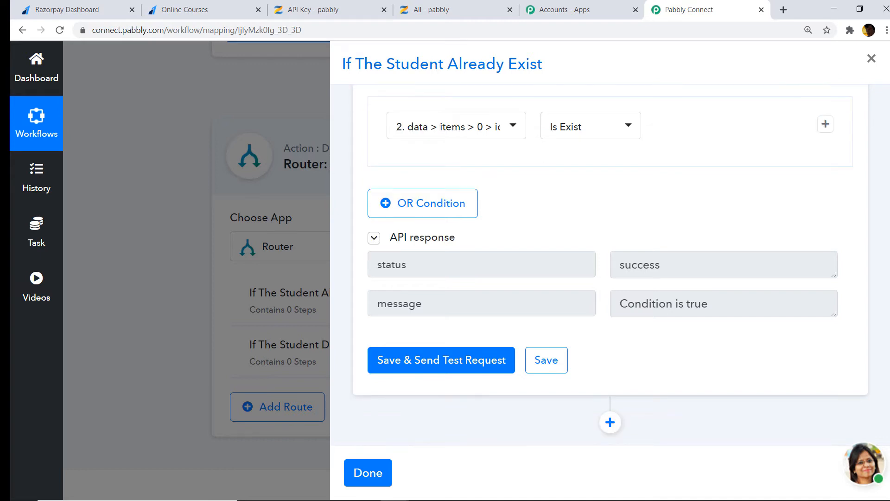
pyautogui.click(611, 423)
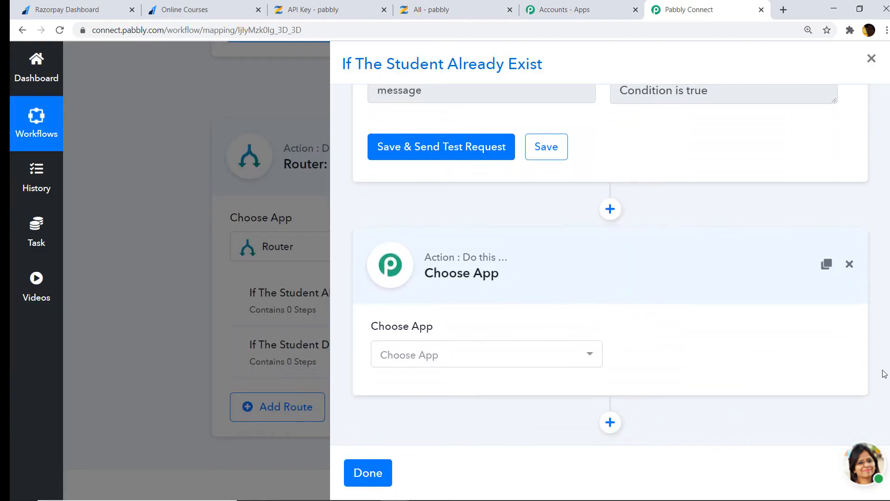
# Make the new step Zenler's Enroll User to a Course action and begin connecting Zenler
pyautogui.click(427, 354)
pyautogui.write('zenl')
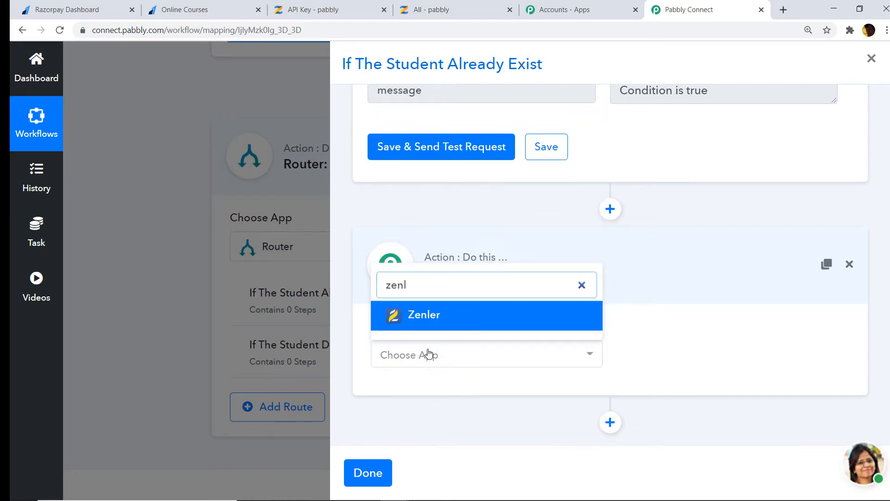
pyautogui.click(458, 314)
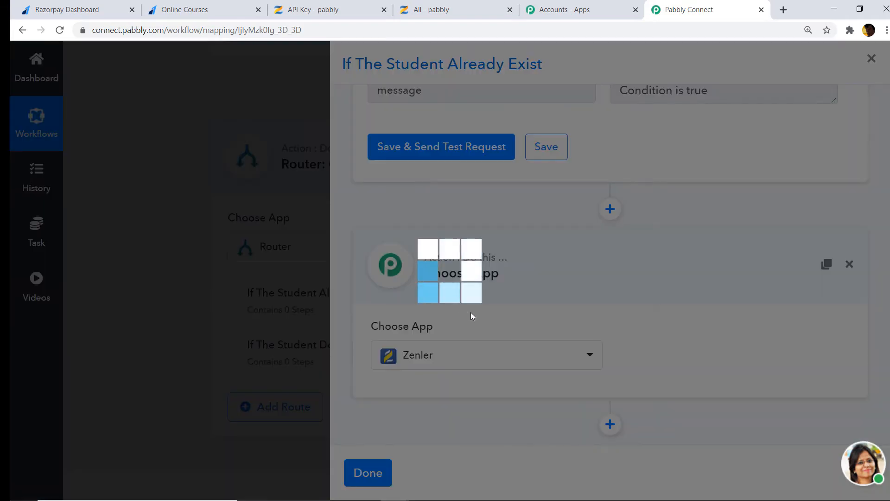
pyautogui.click(707, 360)
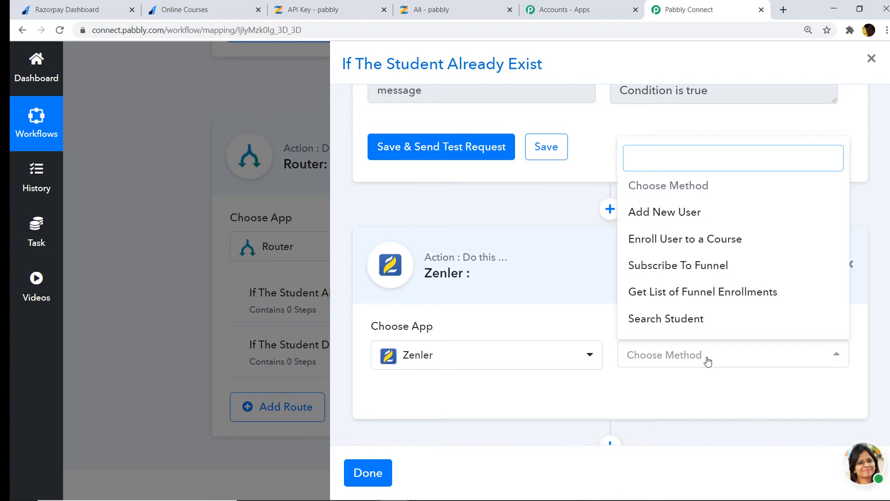
pyautogui.click(716, 239)
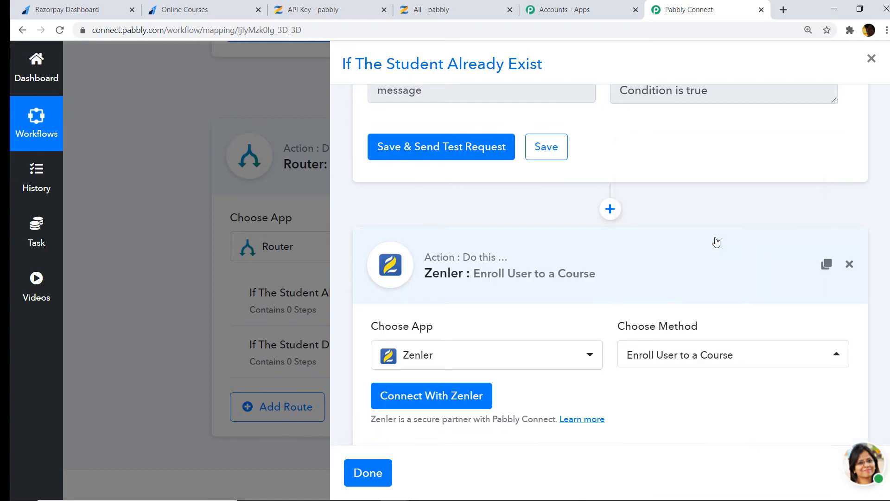
pyautogui.scroll(-2, 871, 297)
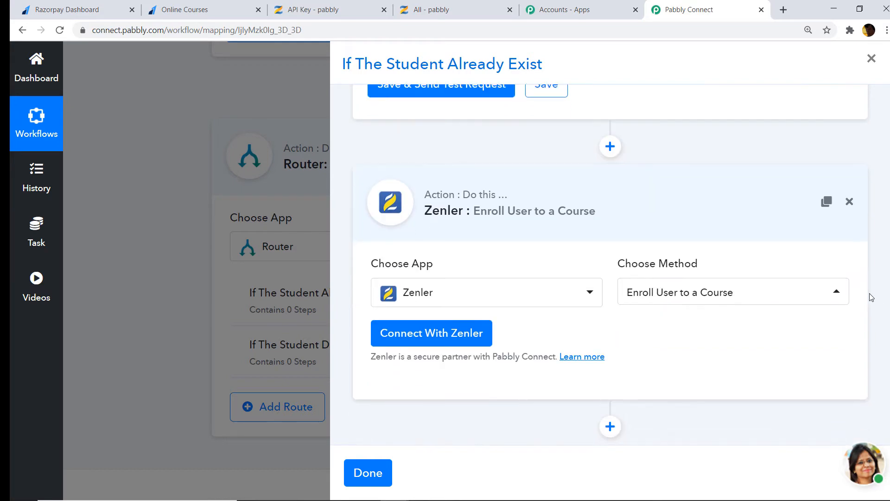
pyautogui.click(444, 337)
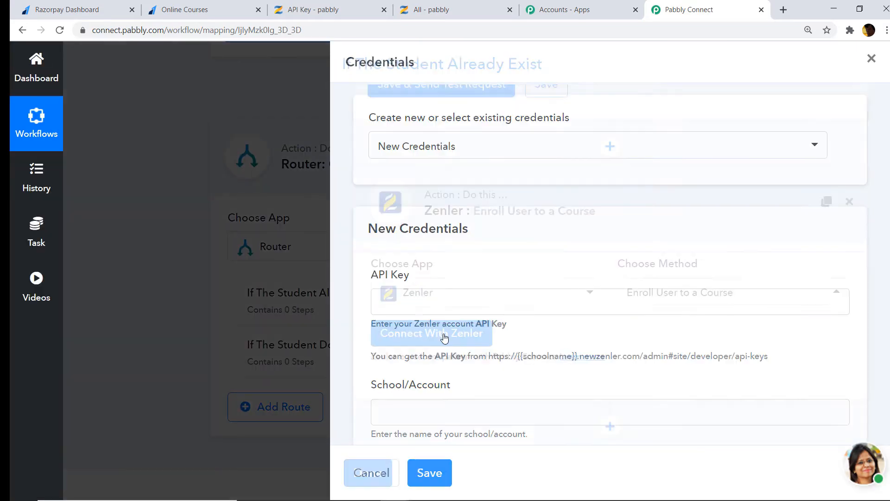
# Copy the API key from Zenler's Developers page into the API Key field
pyautogui.scroll(-3, 883, 354)
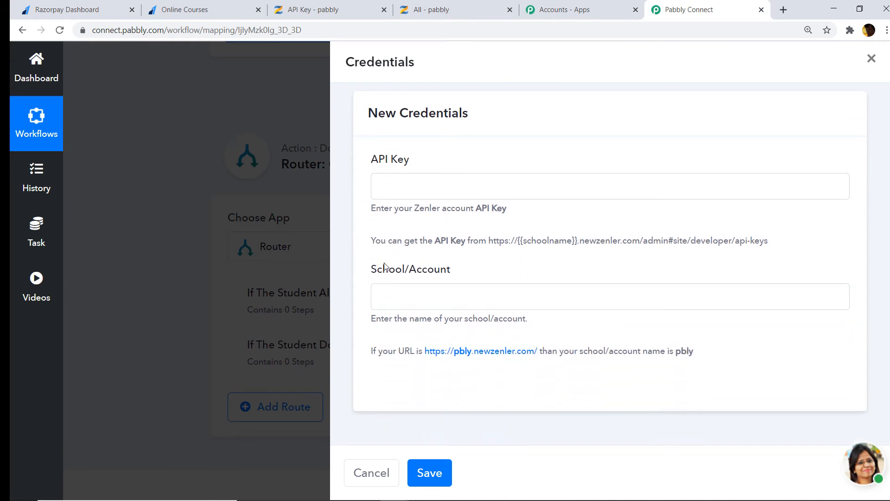
pyautogui.click(313, 9)
pyautogui.rightClick(233, 236)
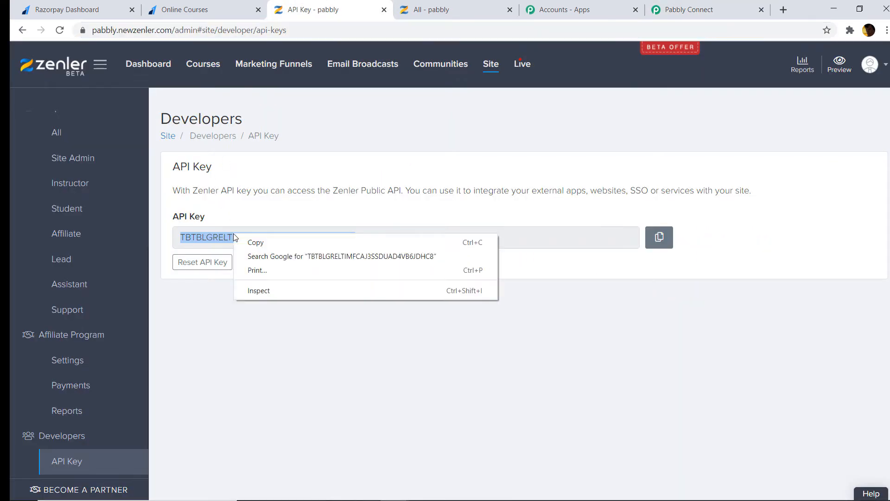
pyautogui.click(255, 242)
pyautogui.click(684, 9)
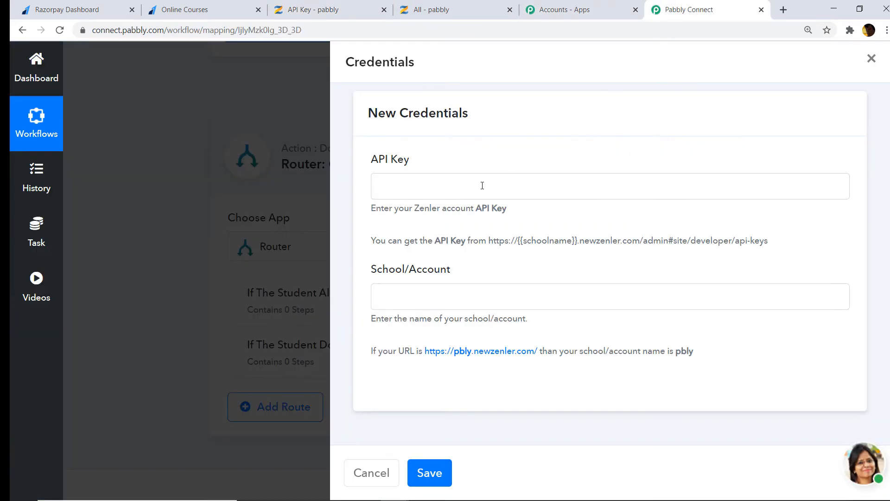
pyautogui.rightClick(445, 190)
pyautogui.click(479, 279)
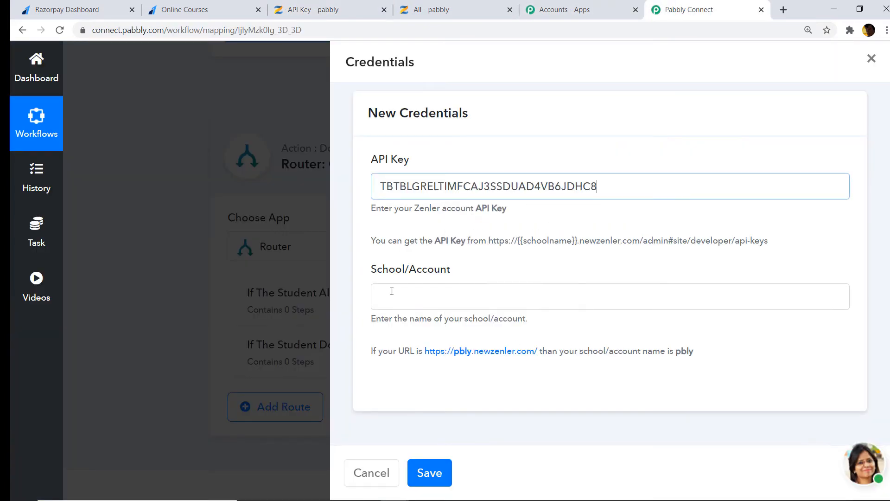
# Paste the school name 'pabbly' from Zenler's URL into School/Account and save the connection
pyautogui.click(302, 9)
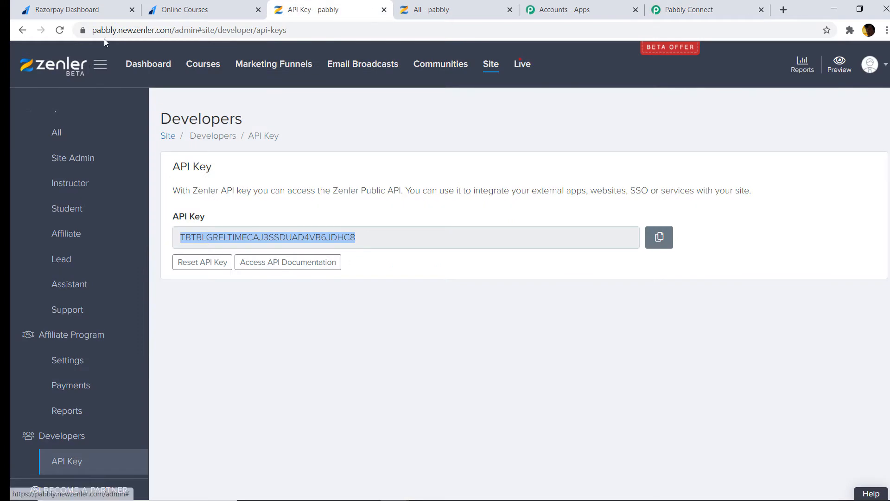
pyautogui.moveTo(115, 32); pyautogui.dragTo(97, 31)
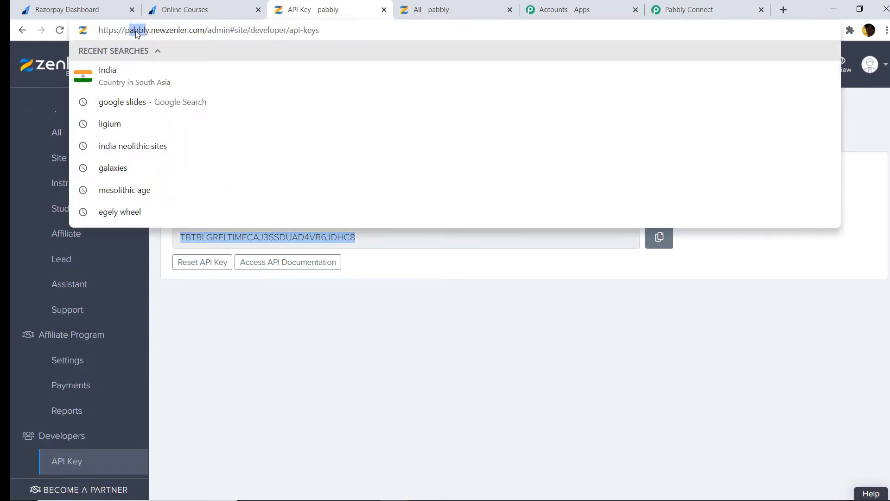
pyautogui.moveTo(150, 33); pyautogui.dragTo(134, 31)
pyautogui.moveTo(150, 32); pyautogui.dragTo(125, 28)
pyautogui.rightClick(125, 29)
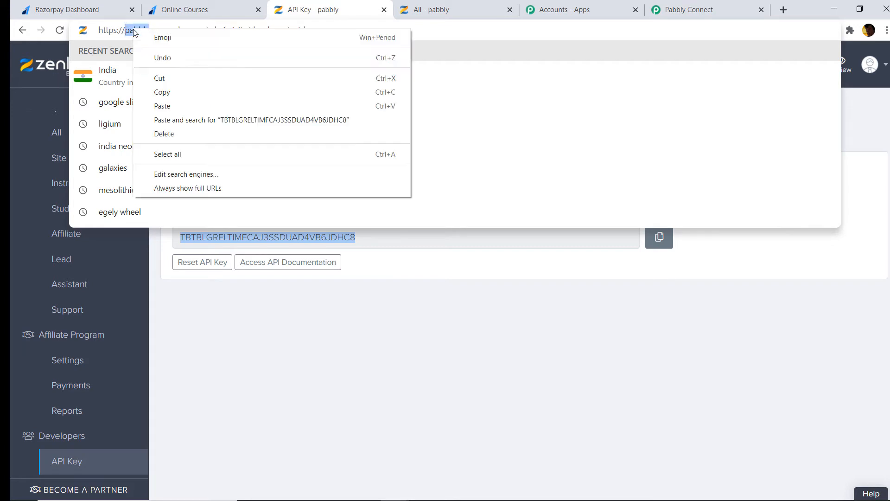
pyautogui.click(159, 93)
pyautogui.click(677, 9)
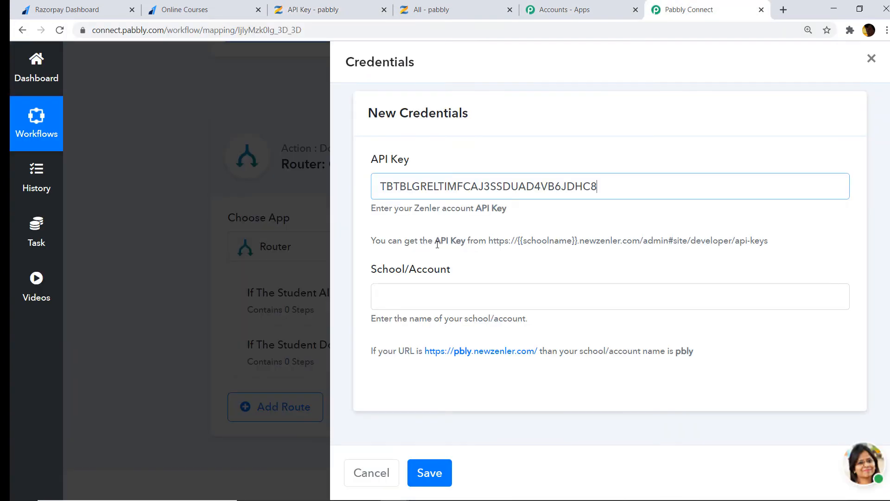
pyautogui.rightClick(386, 297)
pyautogui.click(415, 387)
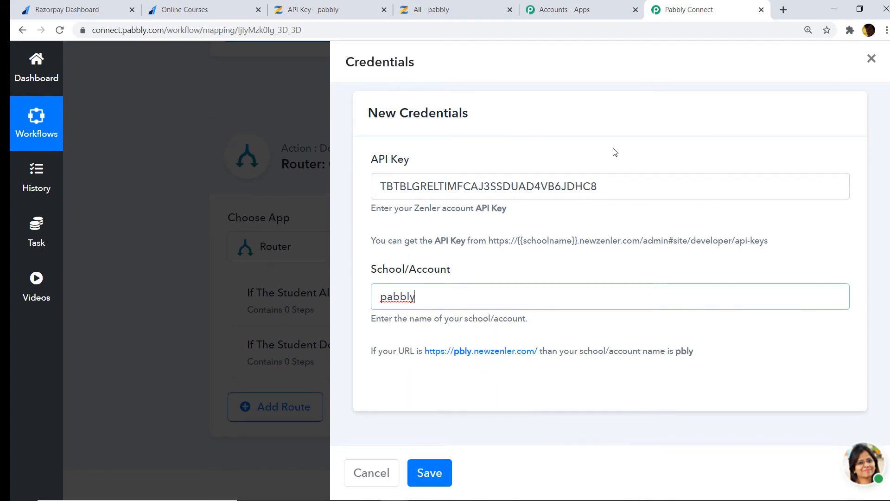
pyautogui.click(431, 474)
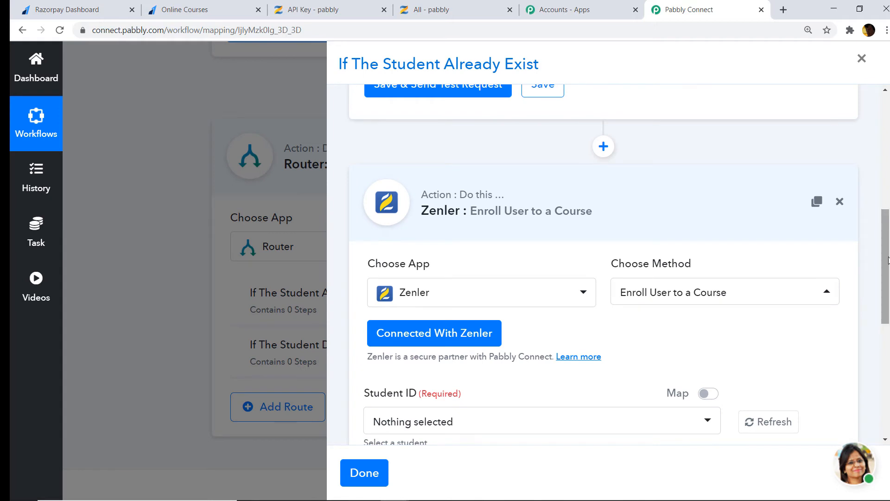
# Map Student ID to the Search Student result '2. data > items > 0 > id'
pyautogui.moveTo(885, 267); pyautogui.dragTo(885, 322)
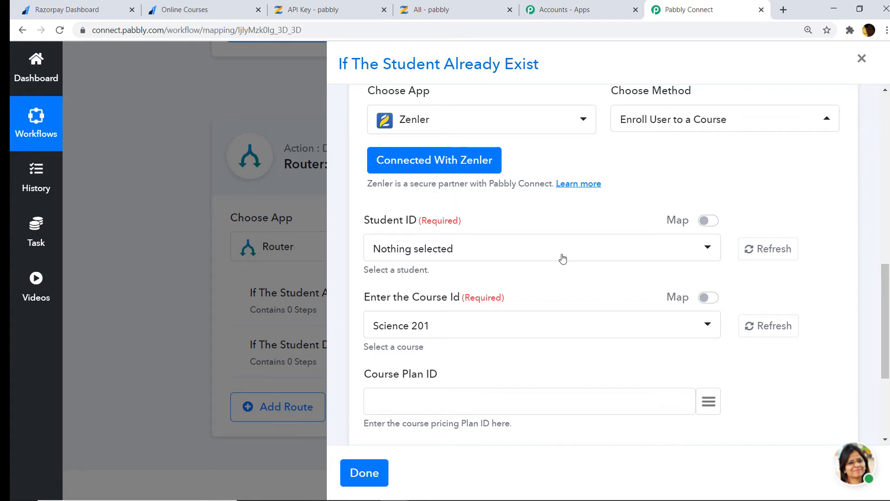
pyautogui.click(714, 224)
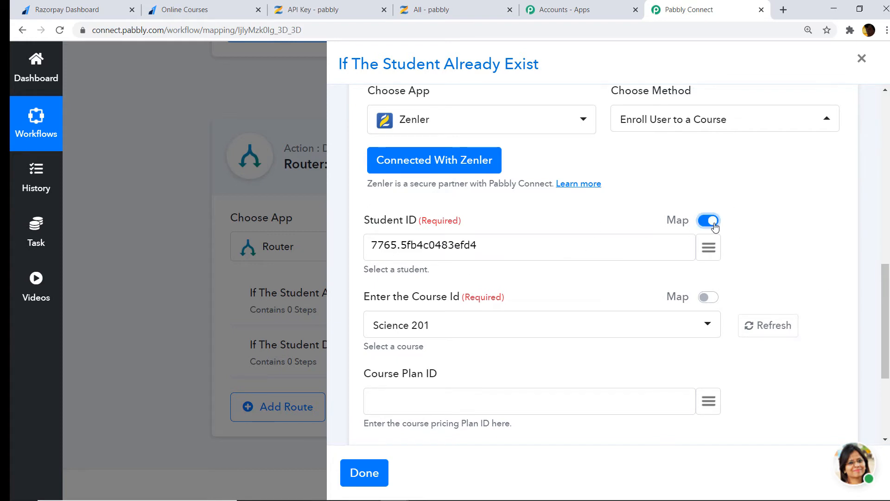
pyautogui.moveTo(489, 247); pyautogui.dragTo(255, 249)
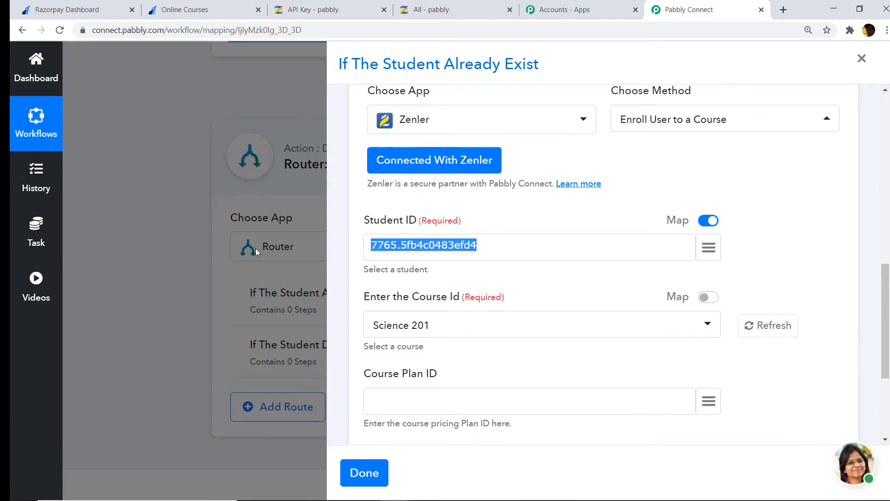
pyautogui.press('BackSpace')
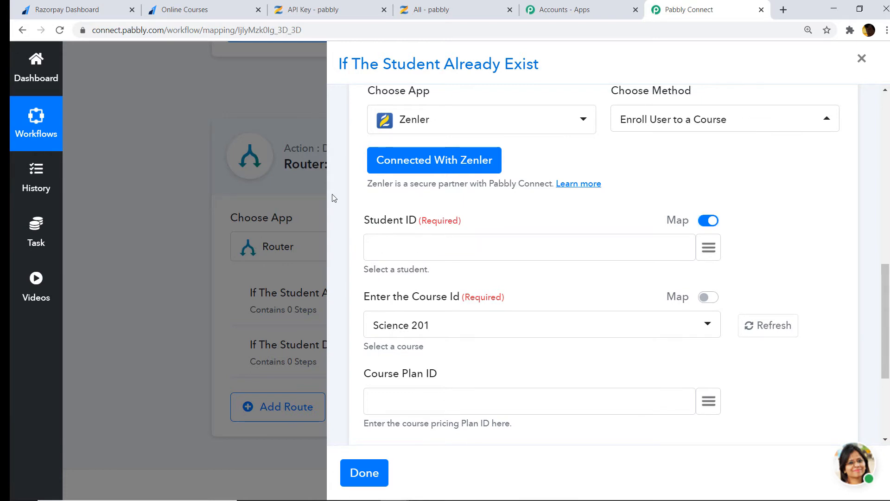
pyautogui.click(709, 248)
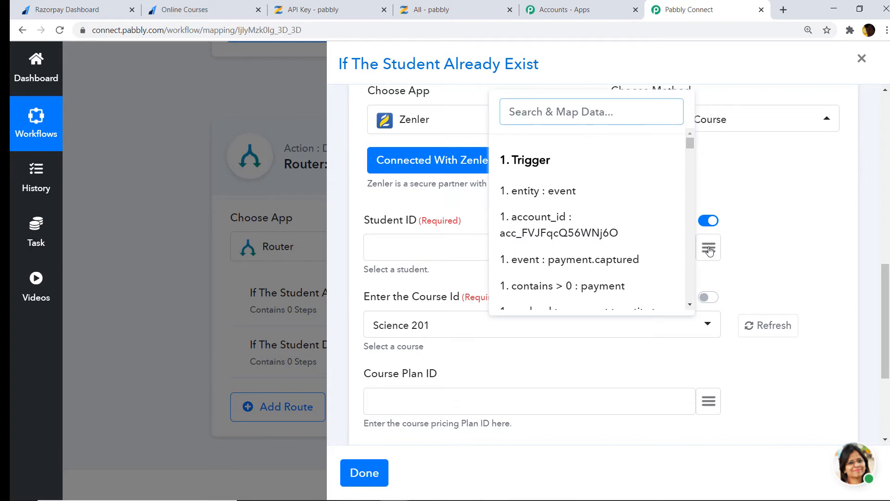
pyautogui.write('id')
pyautogui.scroll(-4, 622, 197)
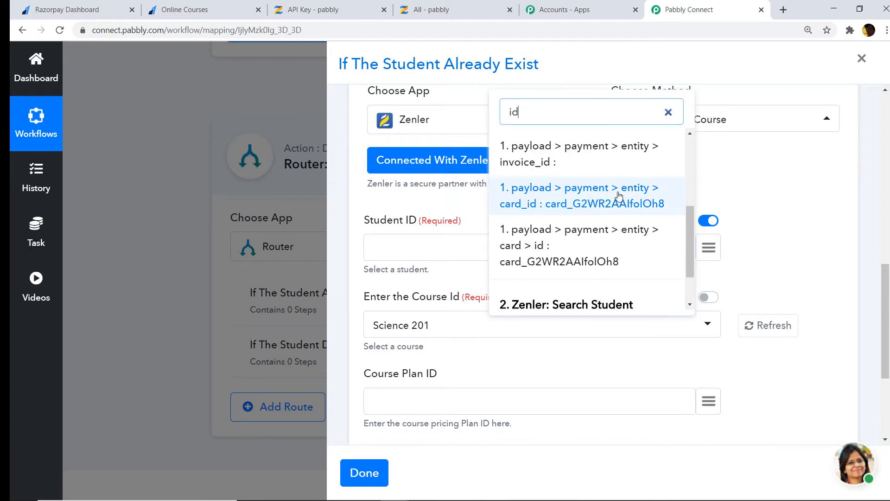
pyautogui.click(556, 293)
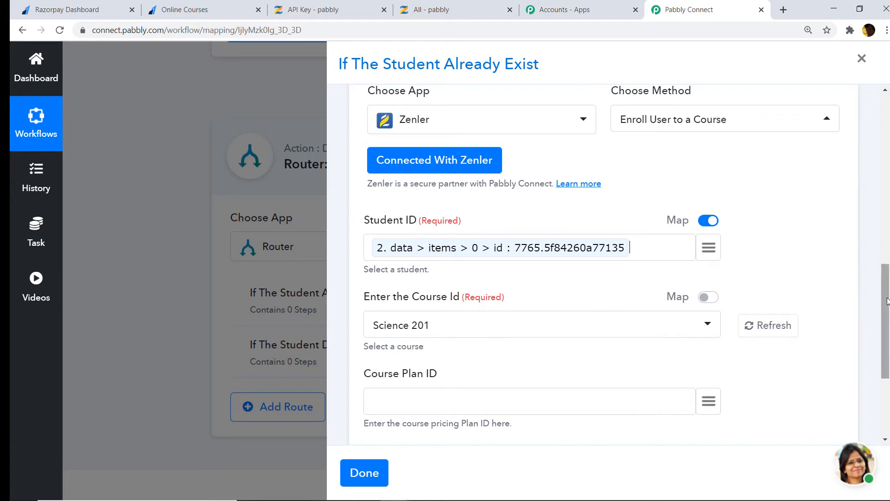
pyautogui.moveTo(888, 301); pyautogui.dragTo(887, 336)
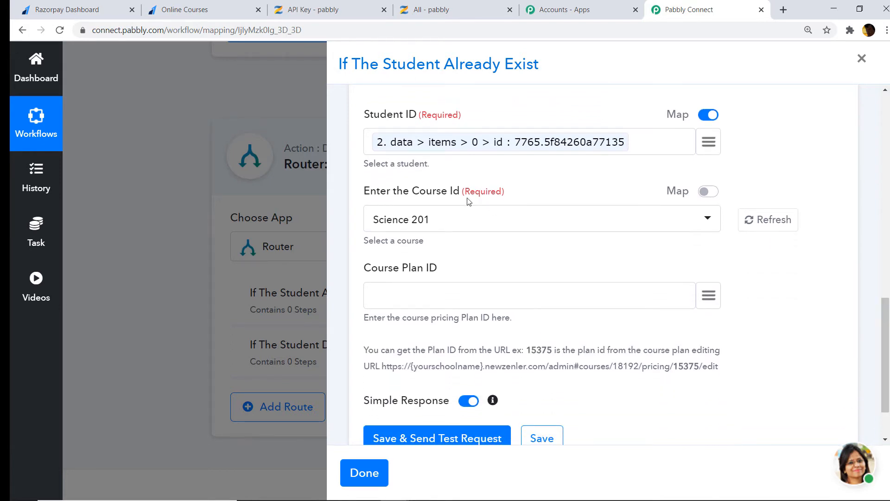
# Start a new course from Zenler's courses page and check Pabbly's Course Id list
pyautogui.click(441, 6)
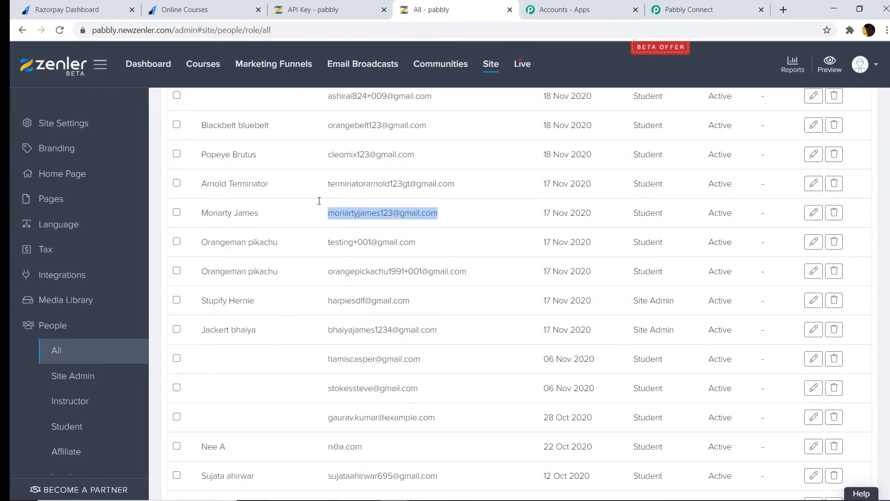
pyautogui.click(197, 72)
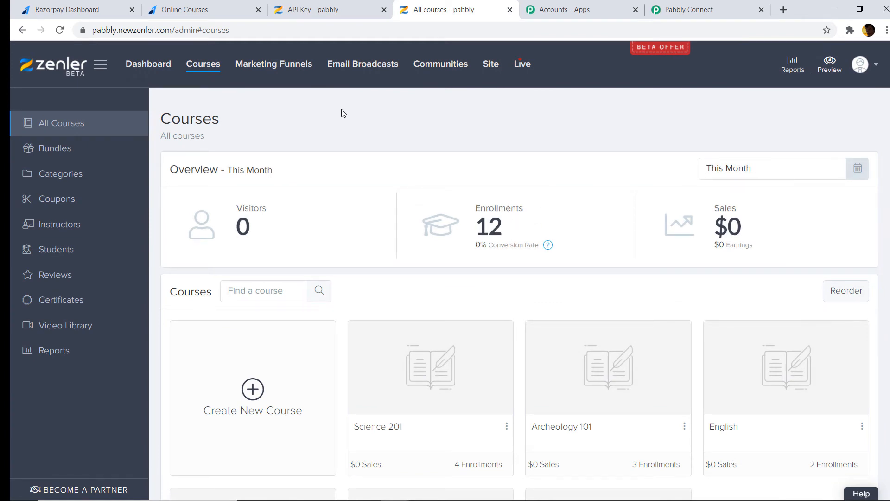
pyautogui.click(246, 398)
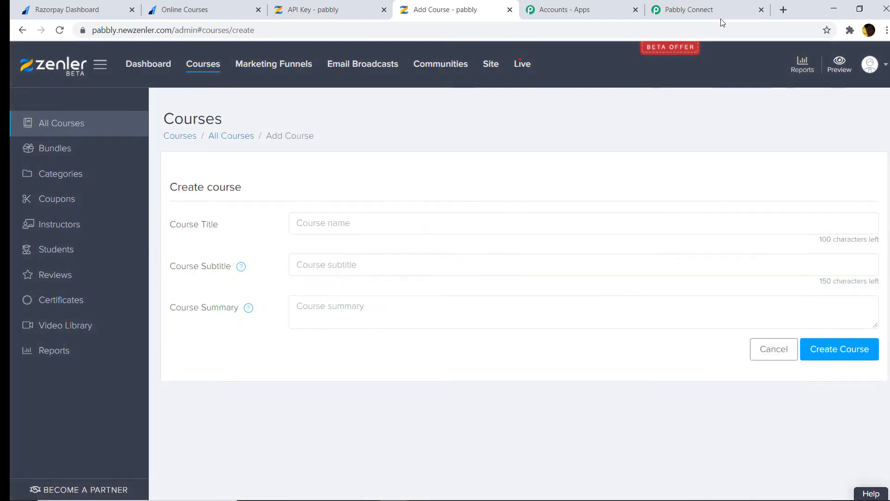
pyautogui.click(714, 6)
pyautogui.click(494, 226)
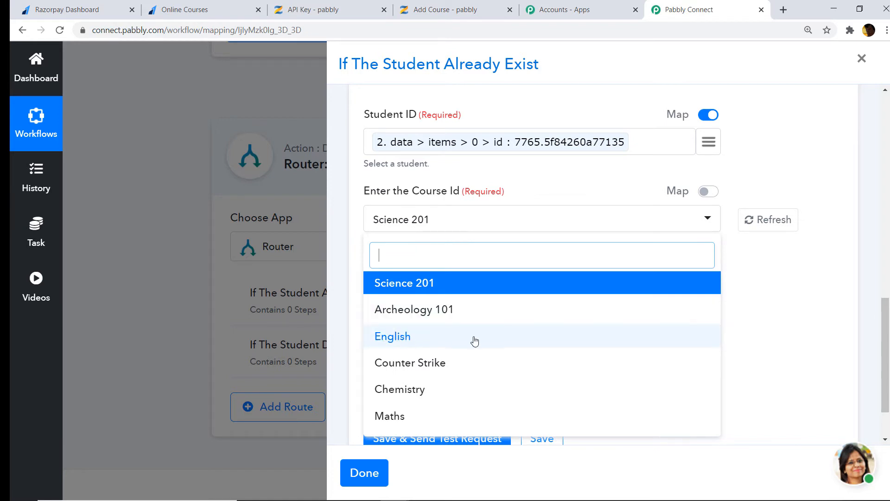
# Go back to Zenler's All Courses and open the Create New Course form
pyautogui.click(408, 10)
pyautogui.click(54, 124)
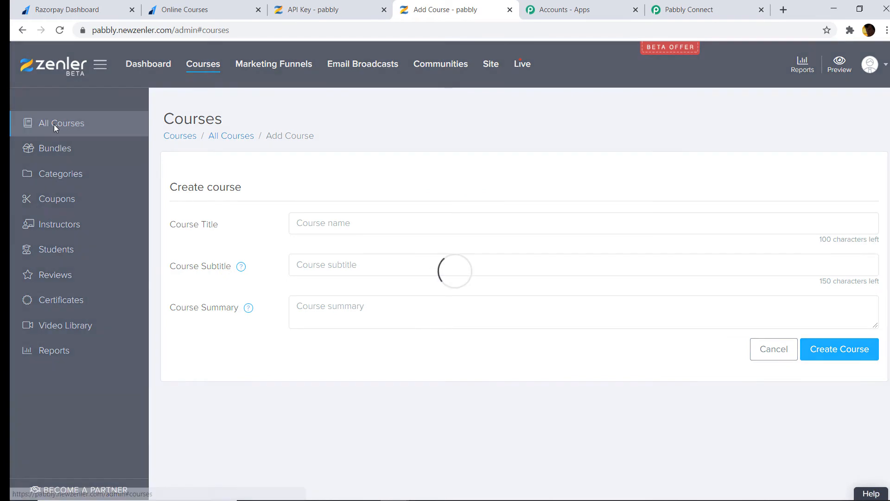
pyautogui.scroll(-4, 479, 260)
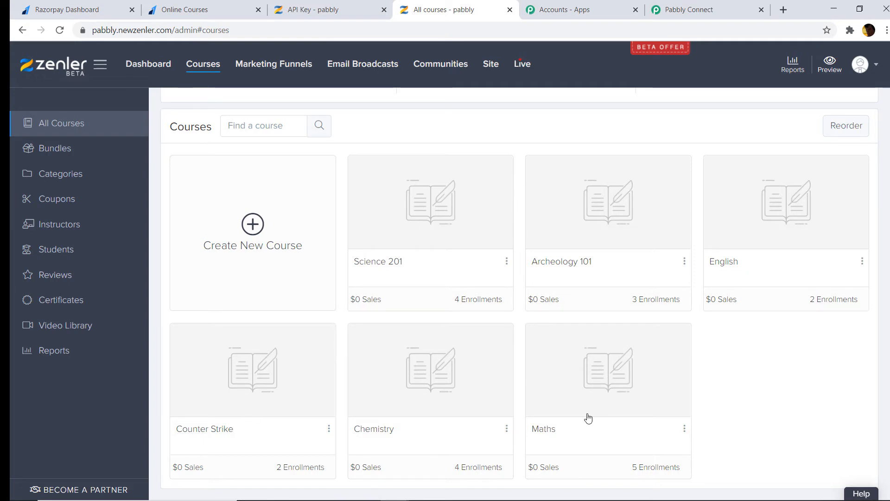
pyautogui.scroll(1, 420, 291)
pyautogui.click(273, 295)
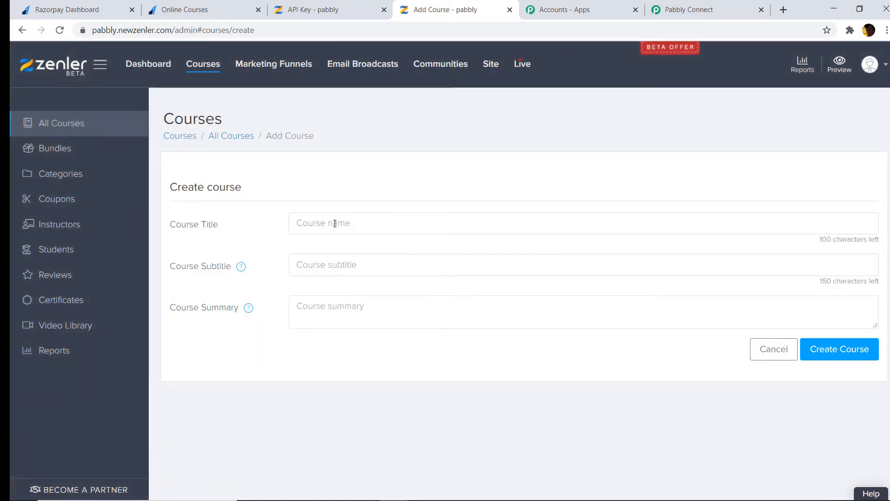
# Create a Zenler course titled 'Paleethnology' and view its still-empty Pricing plans
pyautogui.click(335, 224)
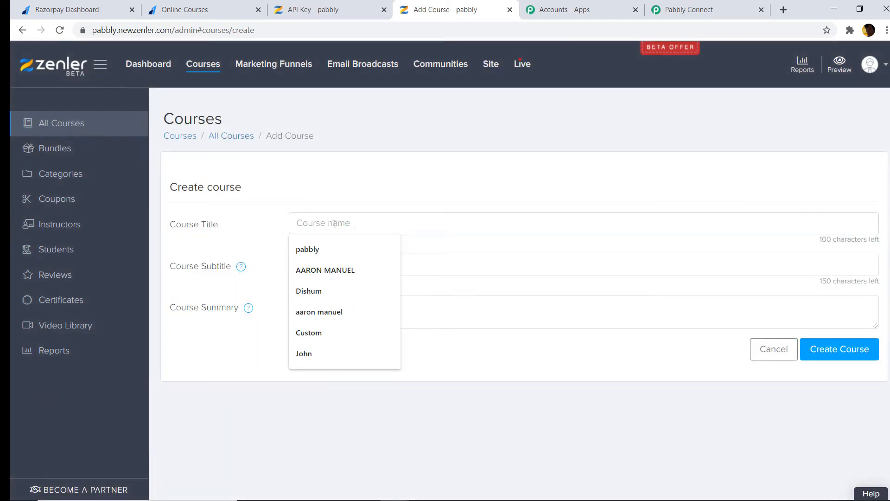
pyautogui.write('Pla')
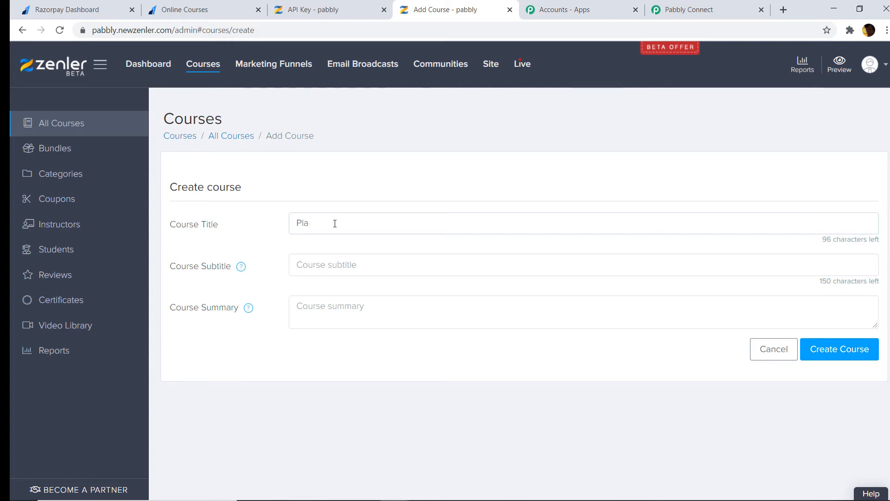
pyautogui.press('BackSpace')
pyautogui.press('BackSpace')
pyautogui.write('aleo')
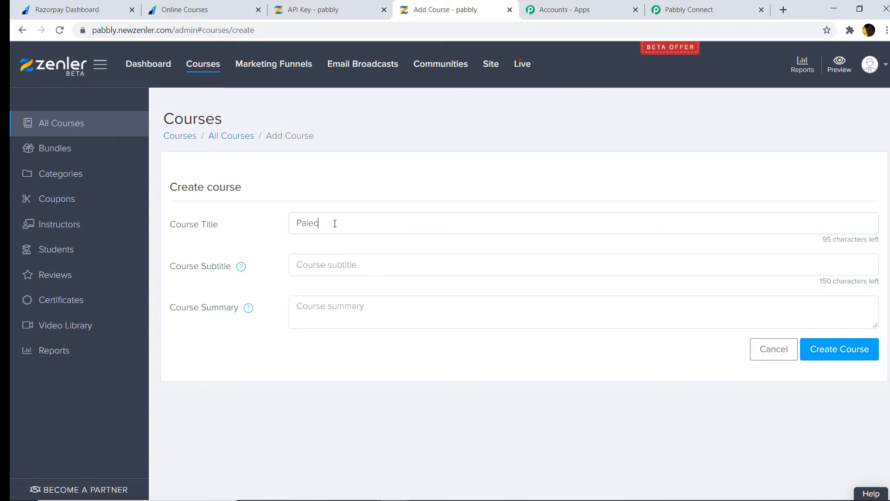
pyautogui.write('tonology')
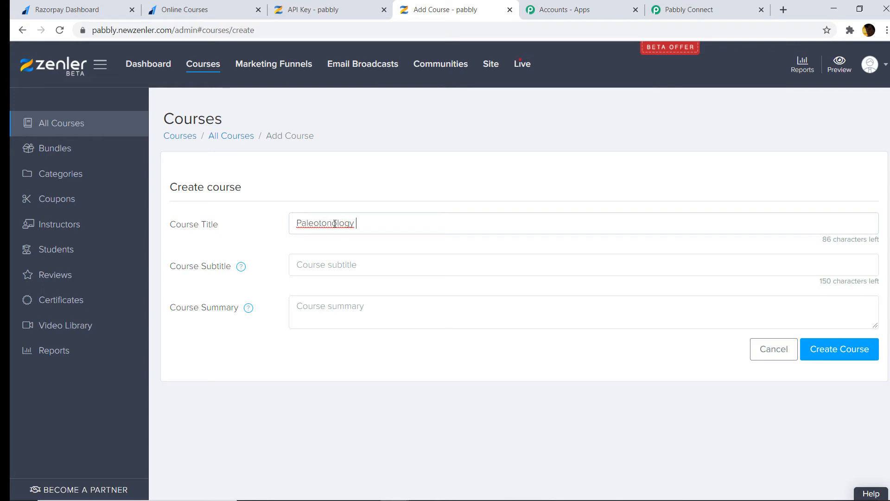
pyautogui.rightClick(334, 223)
pyautogui.click(353, 239)
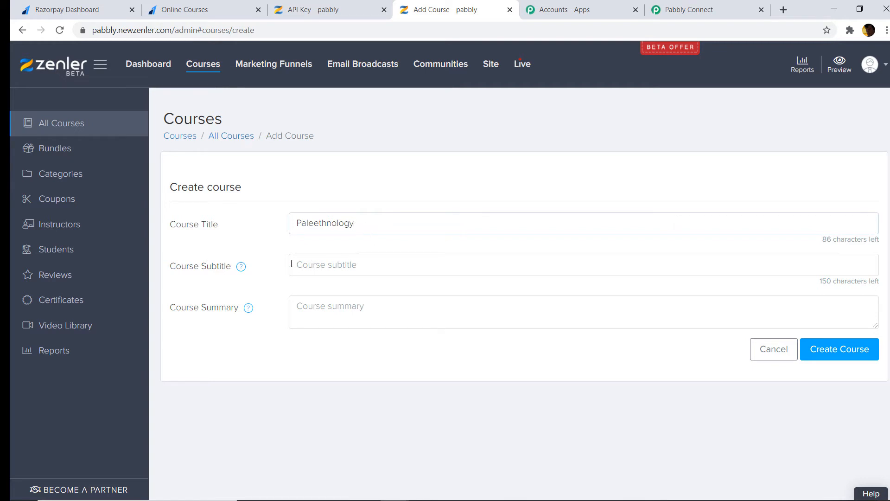
pyautogui.click(867, 353)
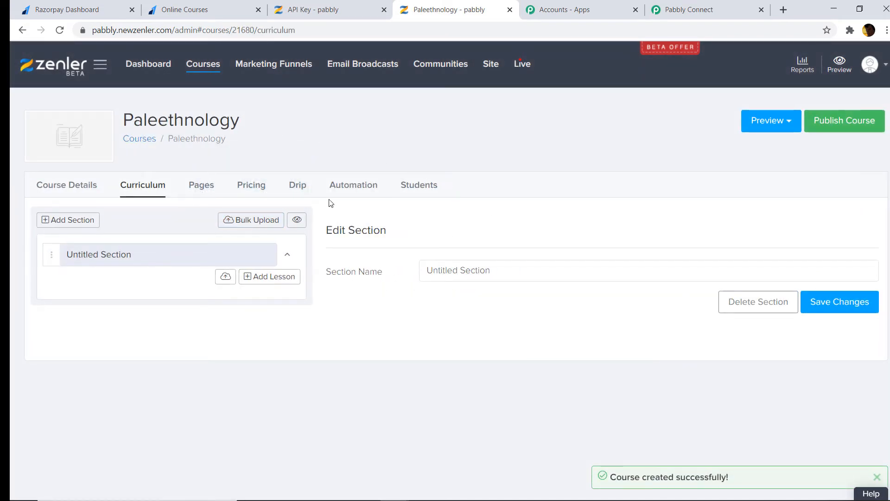
pyautogui.click(258, 184)
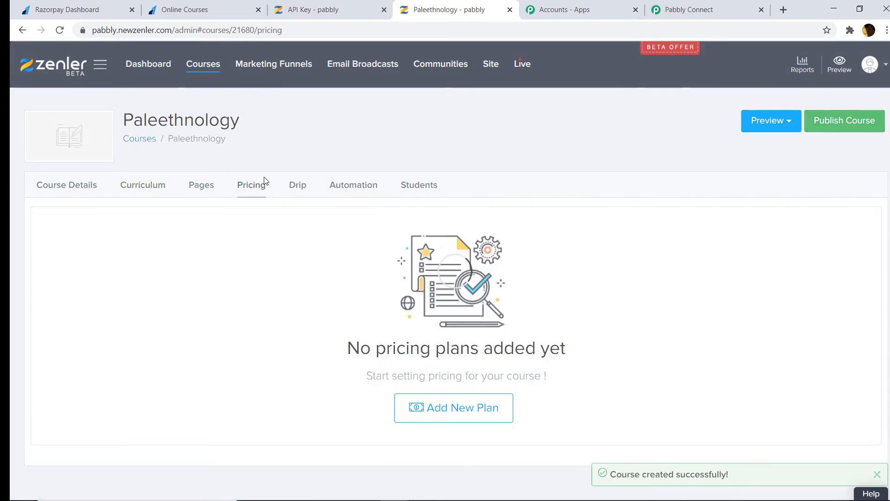
# Add a Free pricing plan named 'Paleethnology free' with unlimited validity to the course
pyautogui.click(445, 406)
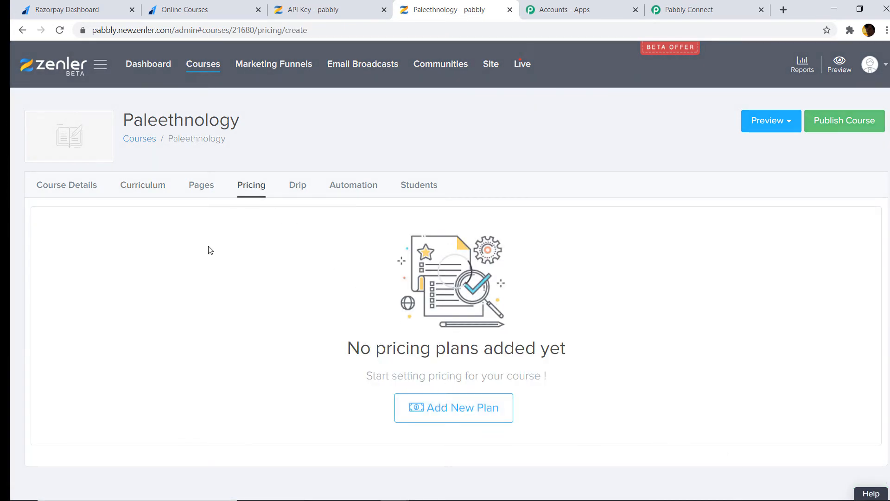
pyautogui.scroll(-3, 190, 255)
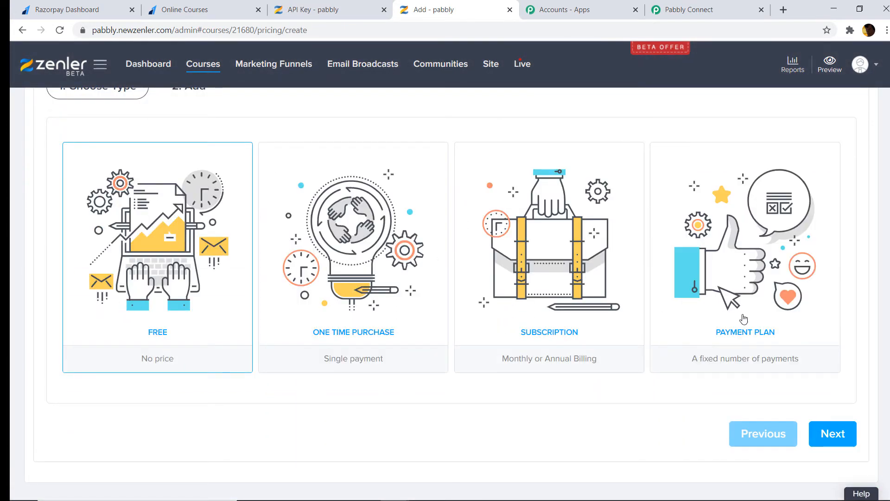
pyautogui.click(834, 434)
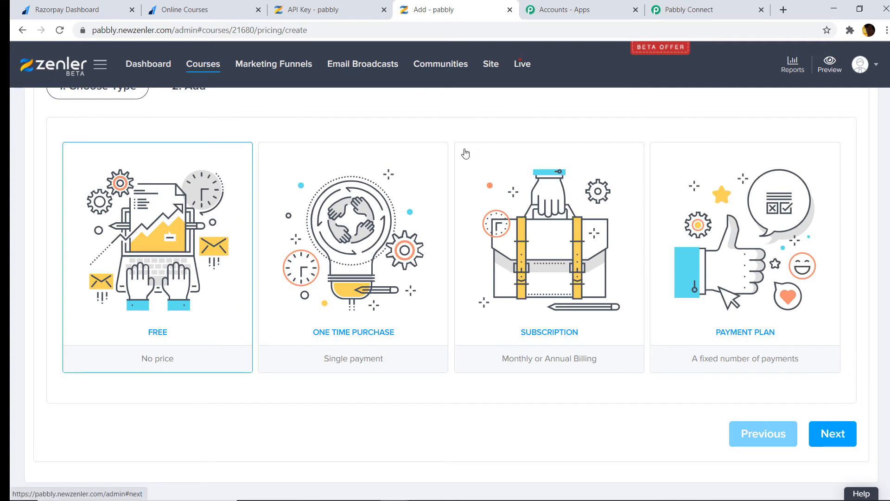
pyautogui.click(229, 166)
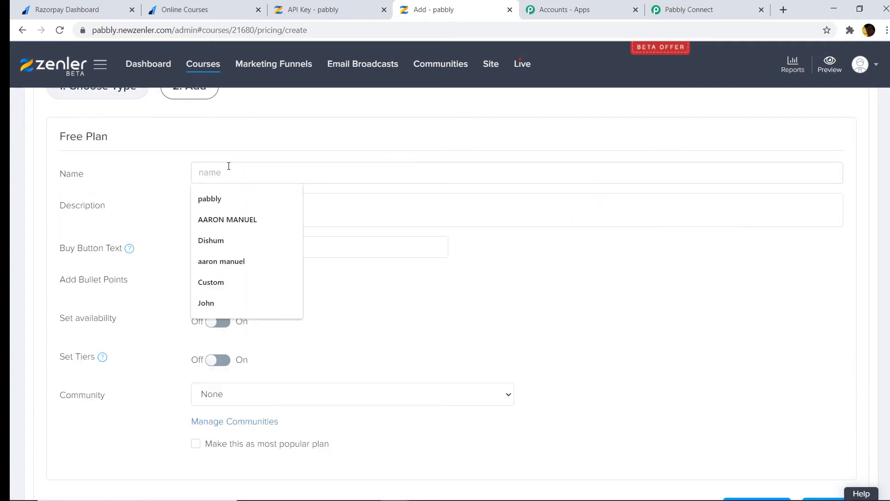
pyautogui.write('Pl')
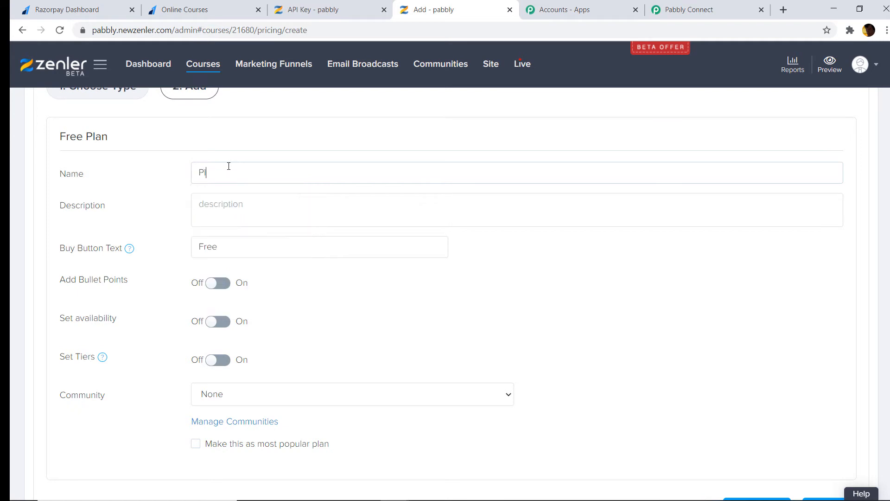
pyautogui.write('aeenthology free')
pyautogui.rightClick(210, 169)
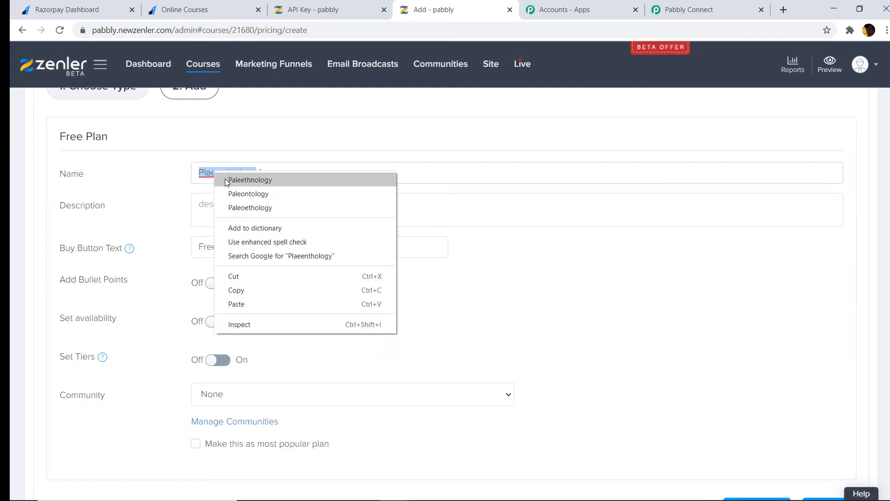
pyautogui.click(364, 179)
pyautogui.scroll(-2, 742, 368)
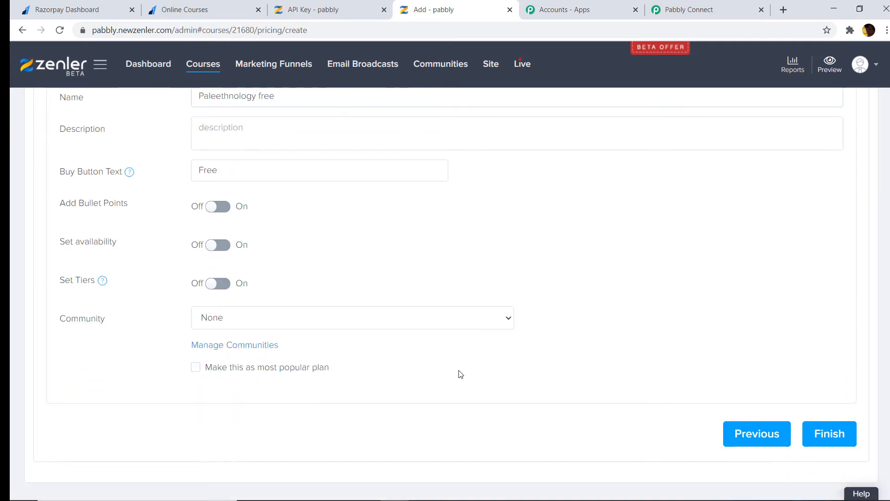
pyautogui.click(825, 442)
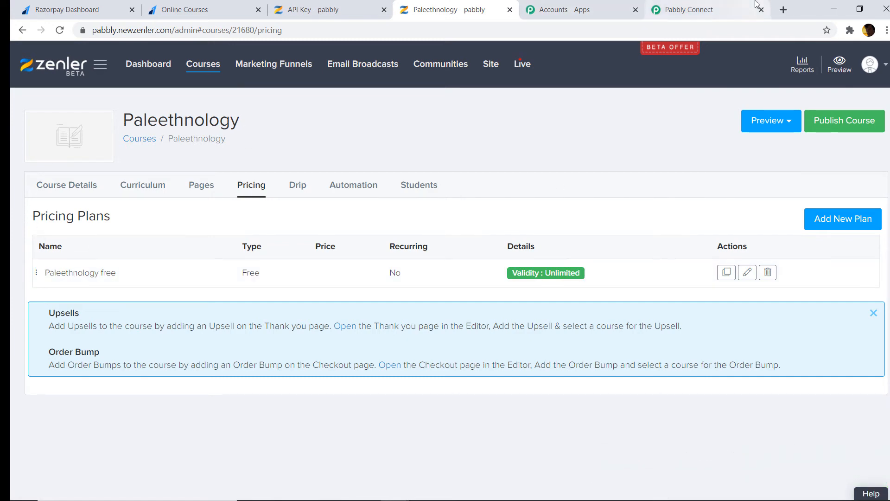
pyautogui.click(730, 7)
# Refresh the Zenler course list and set the enroll step's Course Id to Paleethnology
pyautogui.click(776, 220)
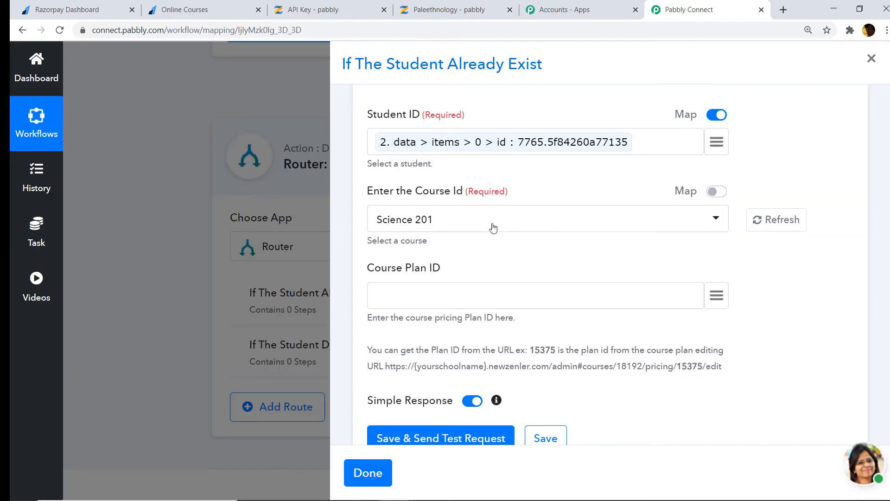
pyautogui.click(562, 229)
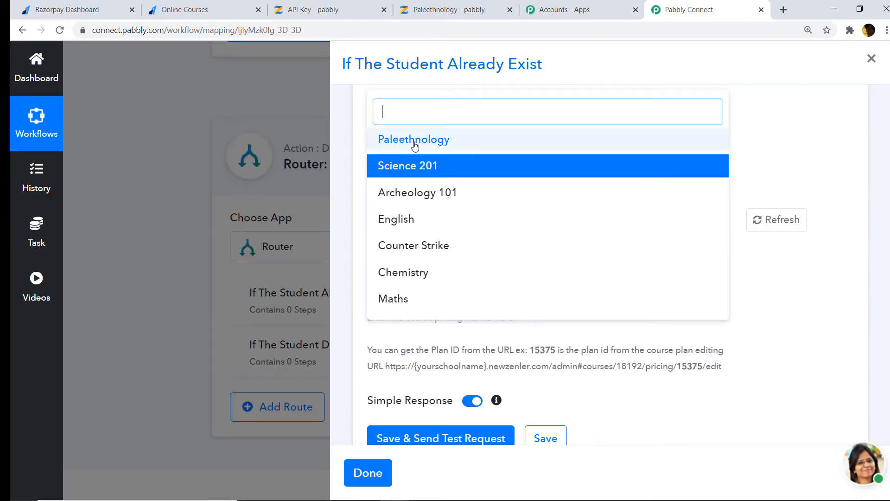
pyautogui.click(439, 145)
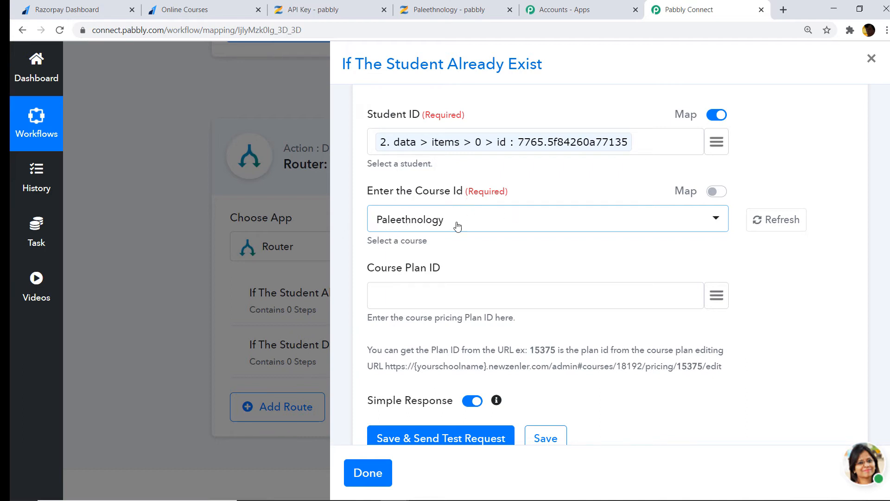
pyautogui.scroll(-2, 468, 225)
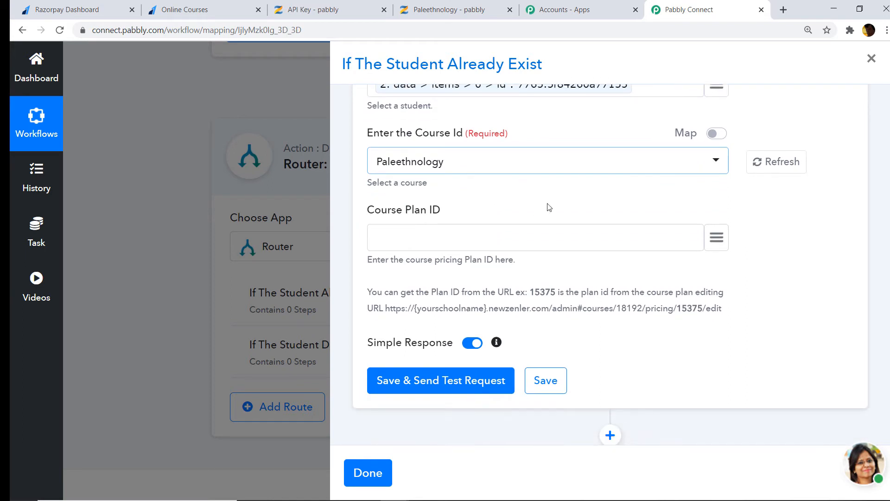
pyautogui.click(444, 9)
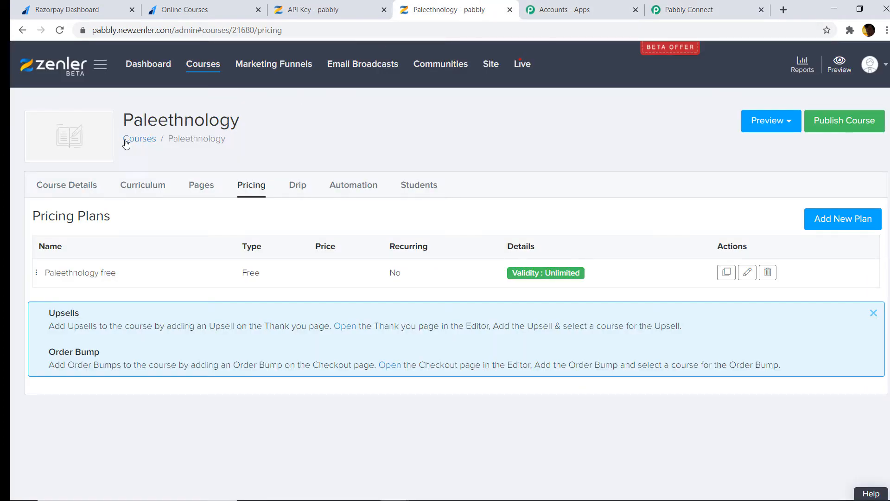
# Copy the Paleethnology free plan id 18085 from Zenler into the Course Plan ID field
pyautogui.click(747, 274)
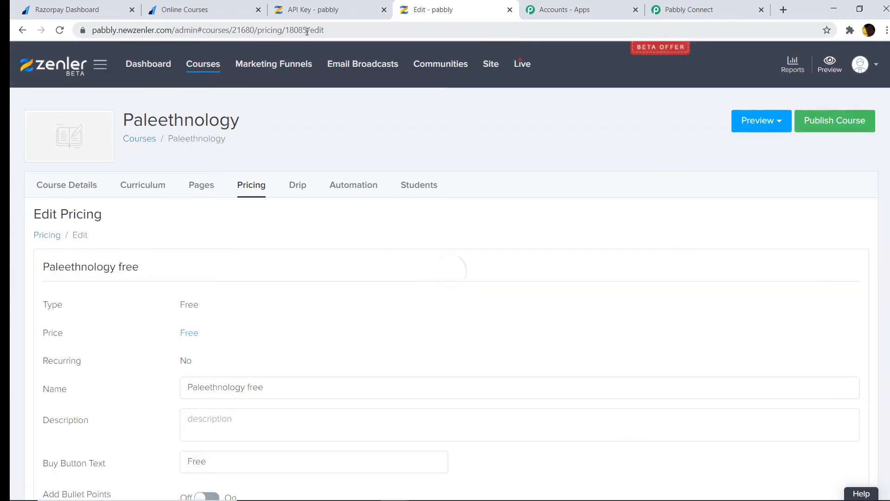
pyautogui.moveTo(307, 31); pyautogui.dragTo(291, 30)
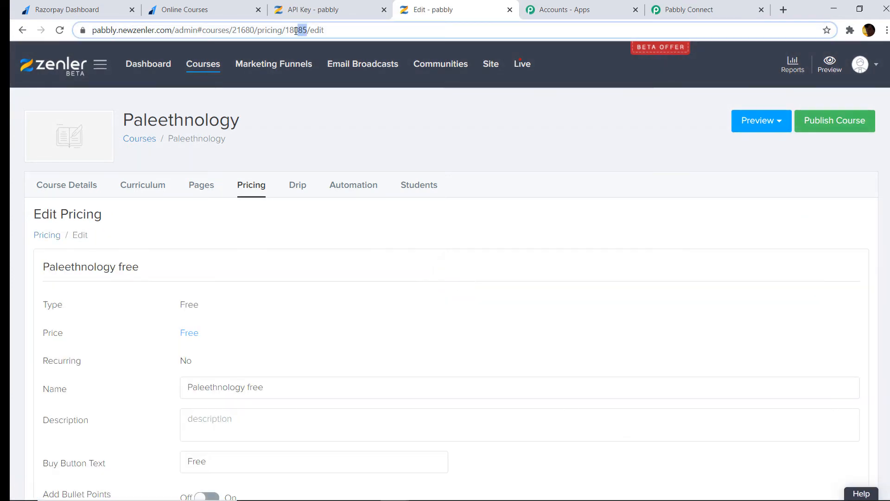
pyautogui.click(337, 30)
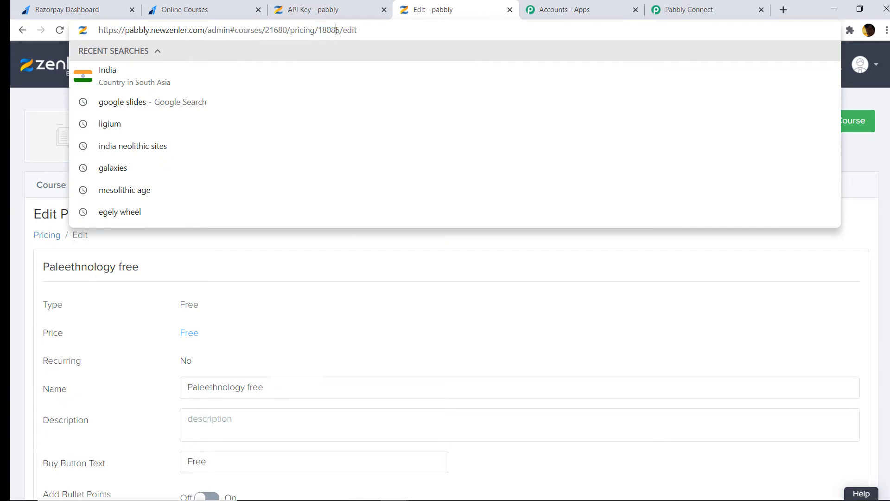
pyautogui.moveTo(340, 31); pyautogui.dragTo(320, 31)
pyautogui.rightClick(326, 32)
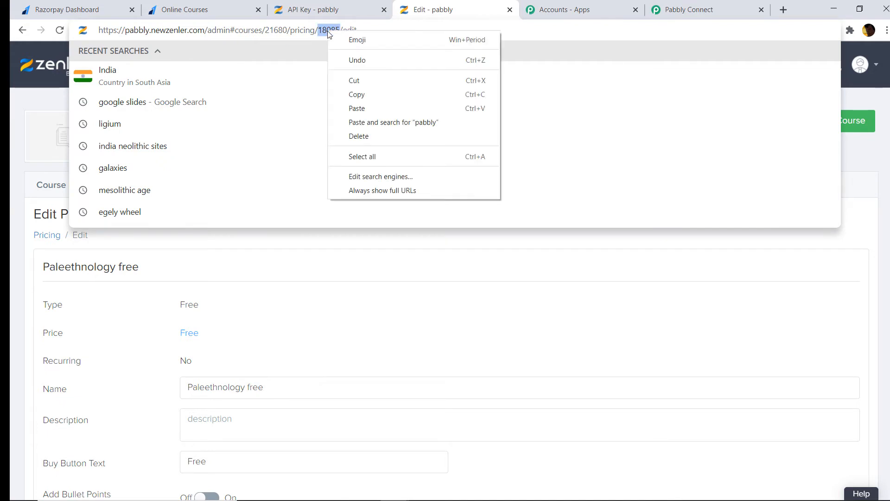
pyautogui.click(362, 93)
pyautogui.click(706, 5)
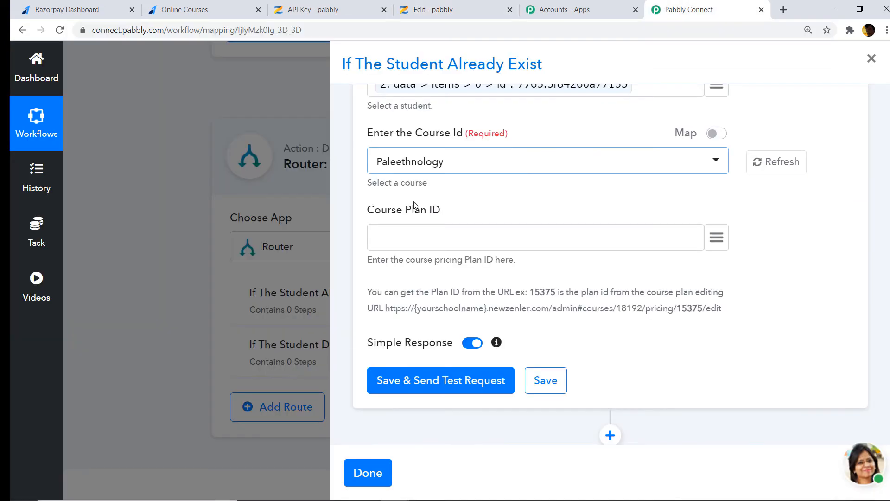
pyautogui.rightClick(395, 247)
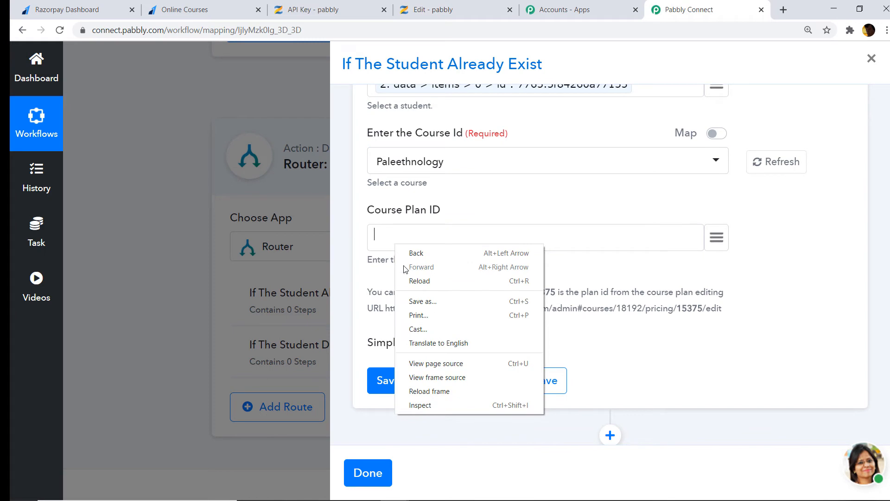
pyautogui.click(409, 233)
pyautogui.rightClick(410, 234)
pyautogui.click(443, 319)
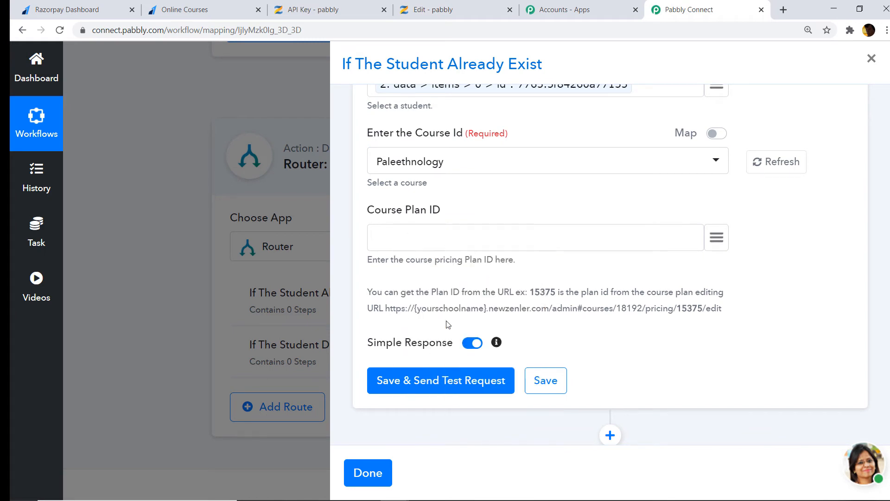
# Send a test request for the enrol step and read its 200 success response
pyautogui.scroll(3, 410, 152)
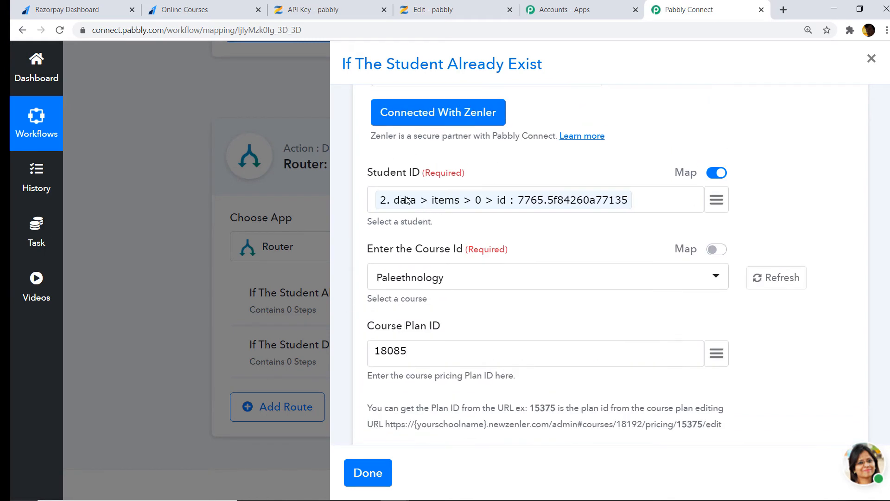
pyautogui.scroll(-3, 406, 200)
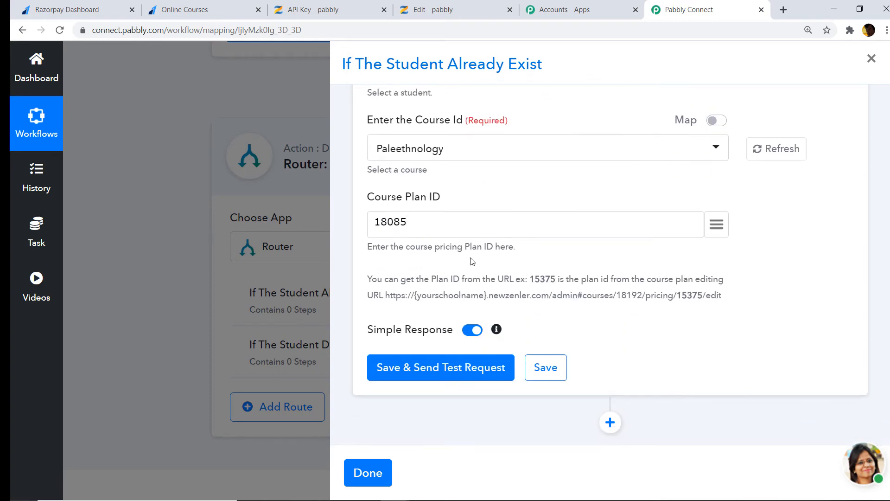
pyautogui.click(438, 370)
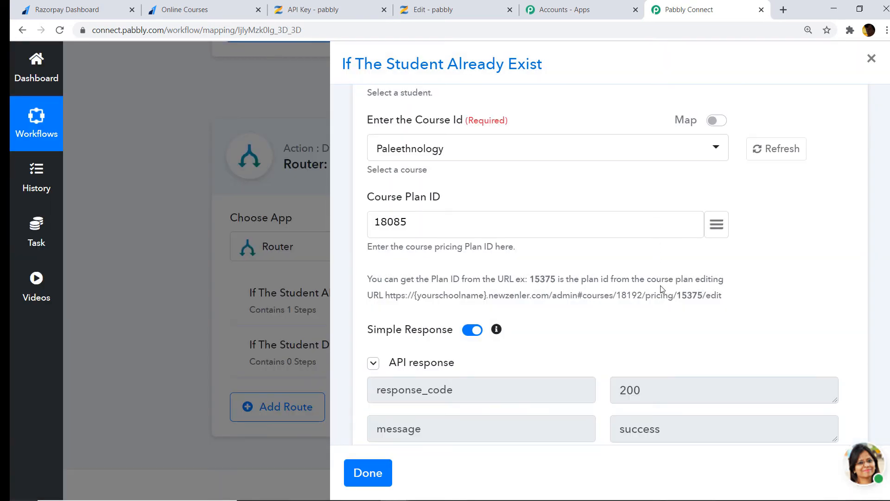
pyautogui.scroll(-3, 662, 290)
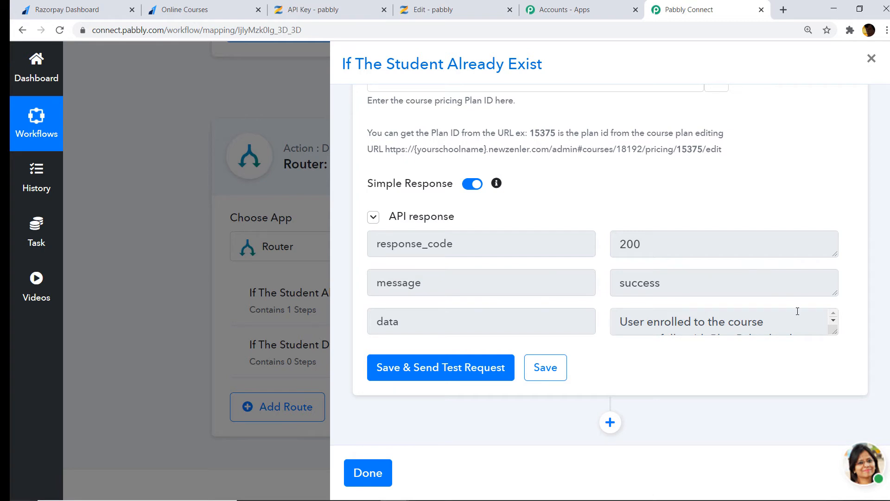
pyautogui.click(833, 320)
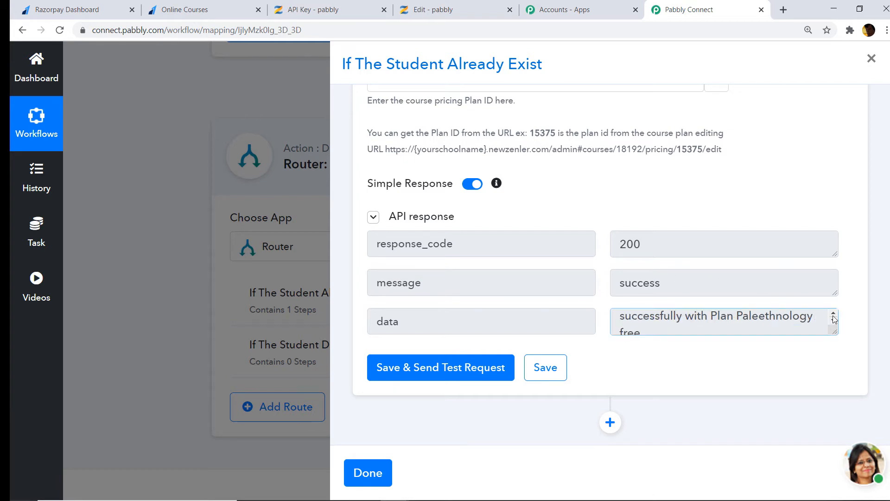
pyautogui.click(833, 314)
pyautogui.click(833, 320)
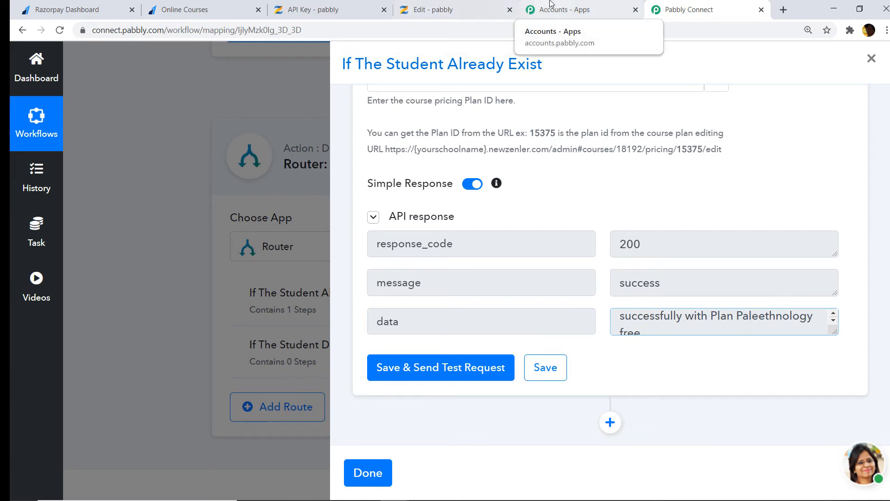
pyautogui.click(531, 5)
pyautogui.click(473, 5)
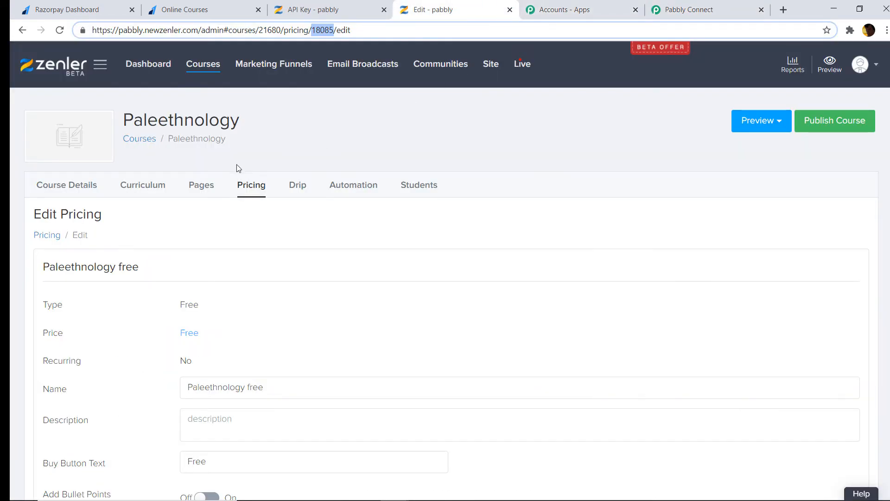
# Check the Paleethnology Students list, which shows one enrolled student
pyautogui.click(414, 189)
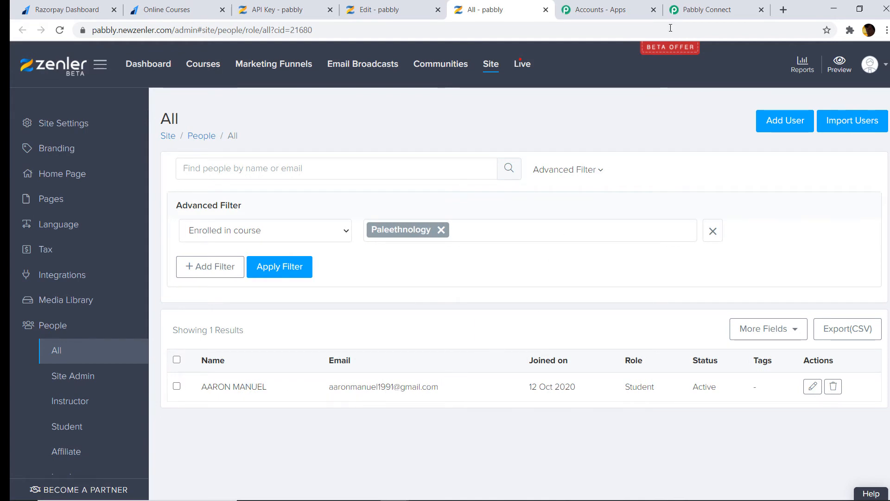
pyautogui.click(702, 9)
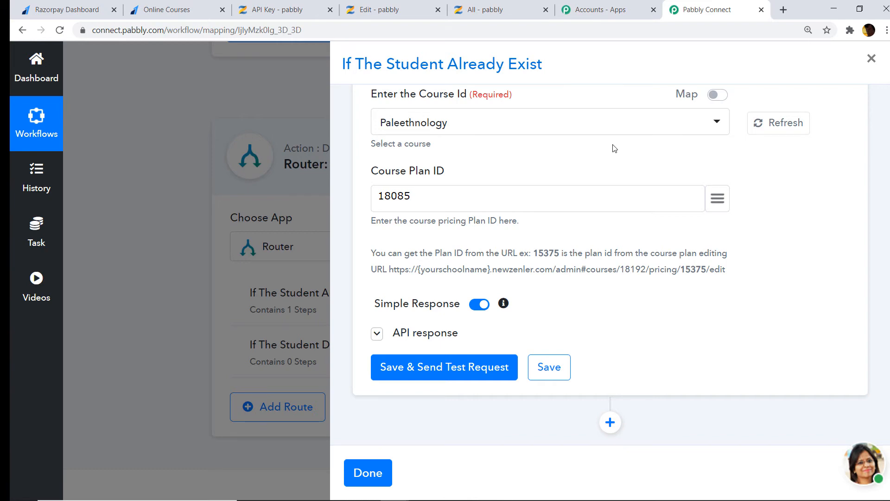
# Set the second route's condition to field 2. data > items > 0 > id with Does Not Exist
pyautogui.click(355, 469)
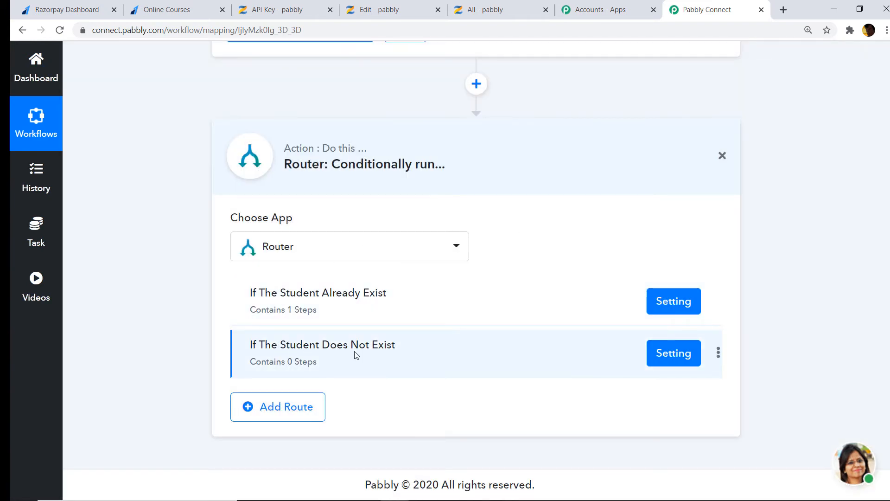
pyautogui.click(672, 356)
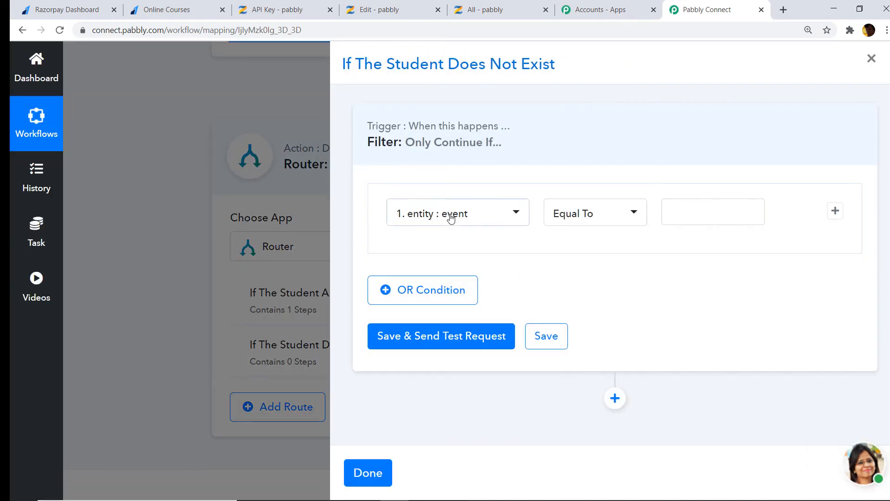
pyautogui.click(450, 219)
pyautogui.write('id')
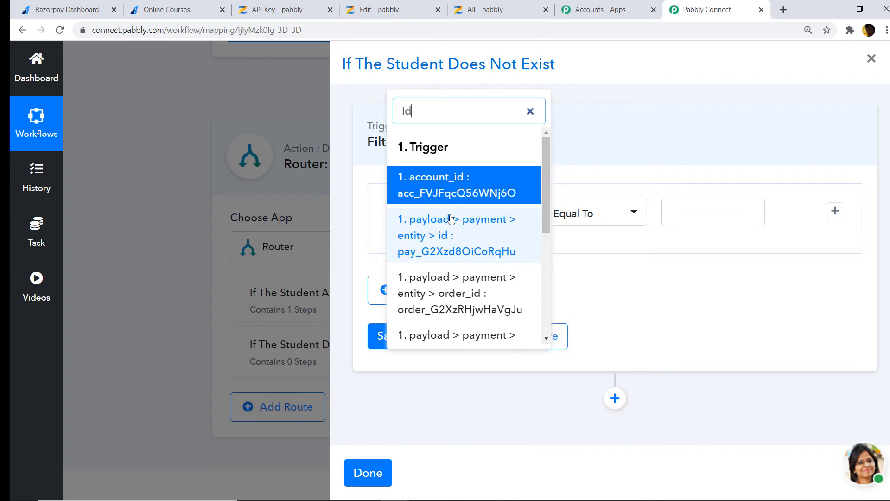
pyautogui.scroll(-5, 454, 232)
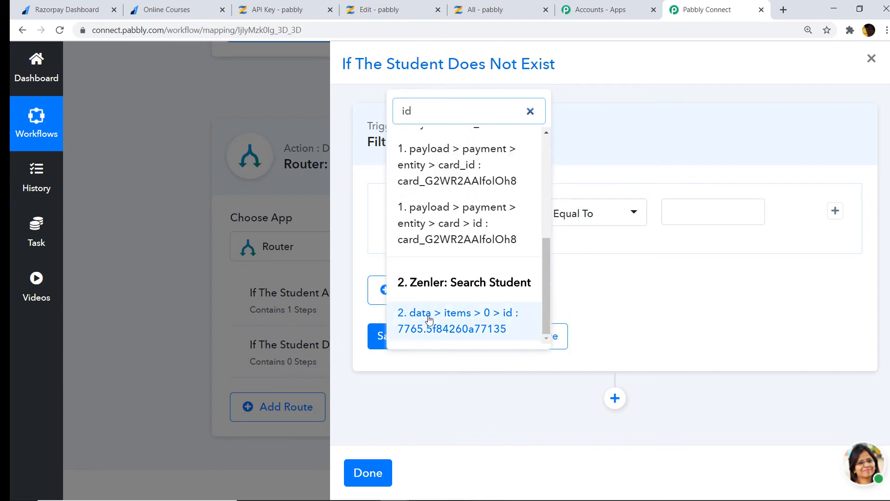
pyautogui.click(428, 321)
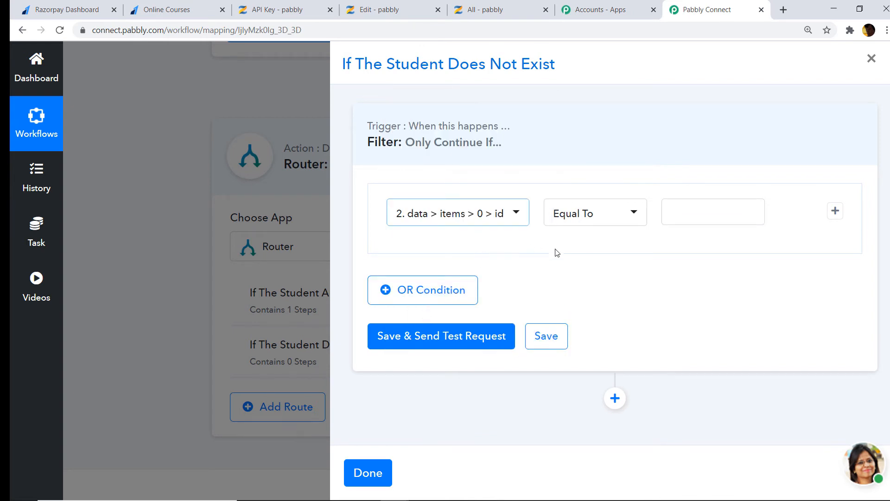
pyautogui.click(592, 213)
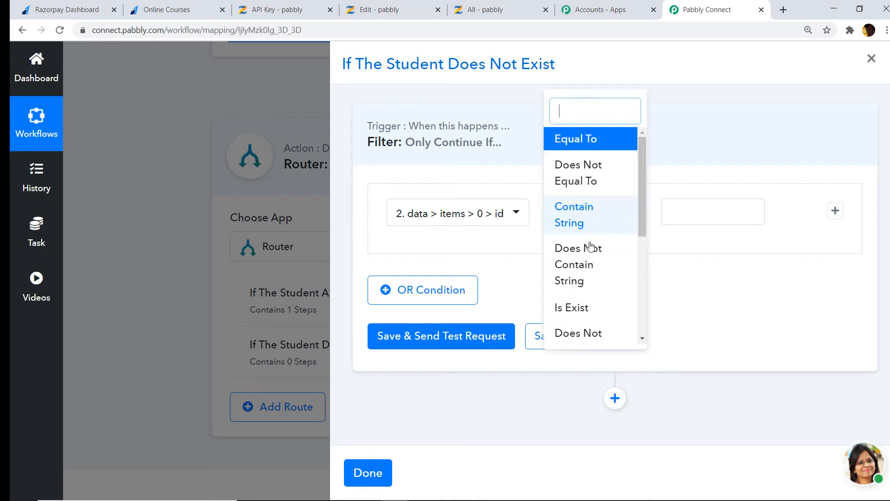
pyautogui.scroll(-2, 591, 250)
pyautogui.click(576, 279)
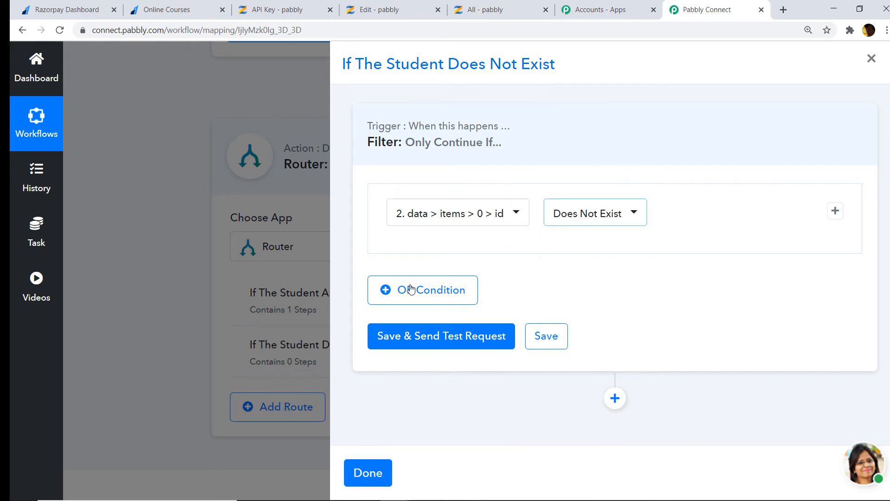
# Save and test the route filter, which evaluates false, then close the route settings
pyautogui.click(424, 335)
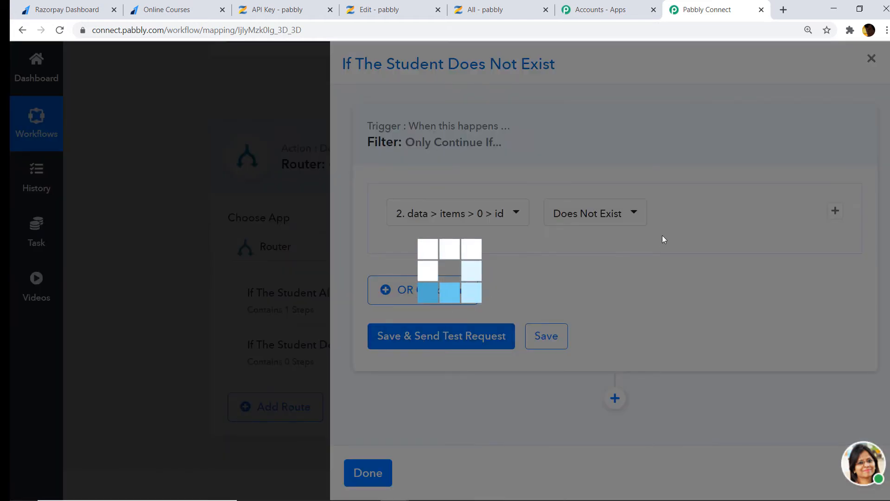
pyautogui.scroll(-1, 633, 274)
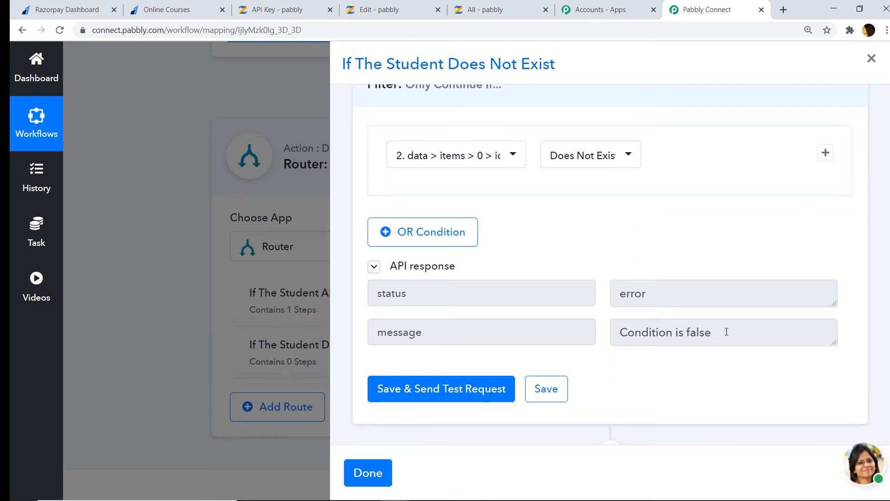
pyautogui.click(492, 152)
pyautogui.scroll(-5, 464, 268)
pyautogui.scroll(-5, 473, 273)
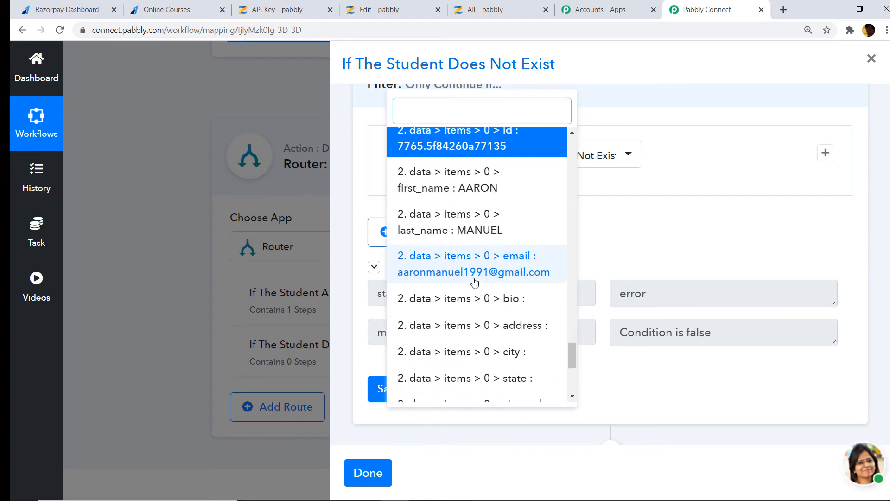
pyautogui.scroll(2, 471, 325)
pyautogui.click(667, 228)
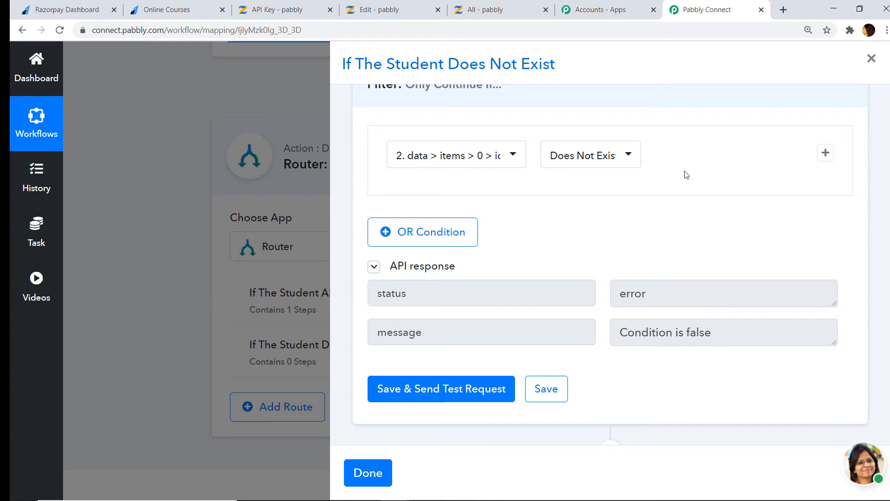
pyautogui.scroll(-1, 686, 175)
pyautogui.click(274, 90)
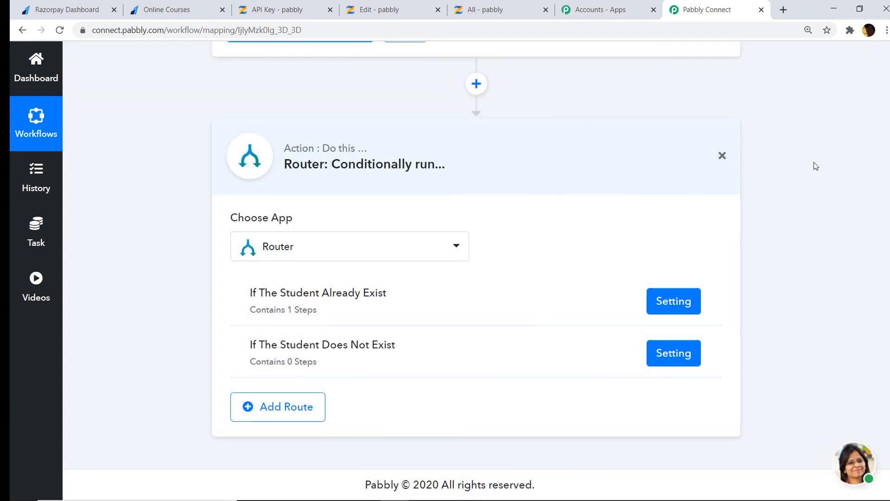
# Re-capture the Razorpay trigger's webhook response and reload the Online Courses payment page
pyautogui.scroll(15, 816, 167)
pyautogui.scroll(8, 809, 116)
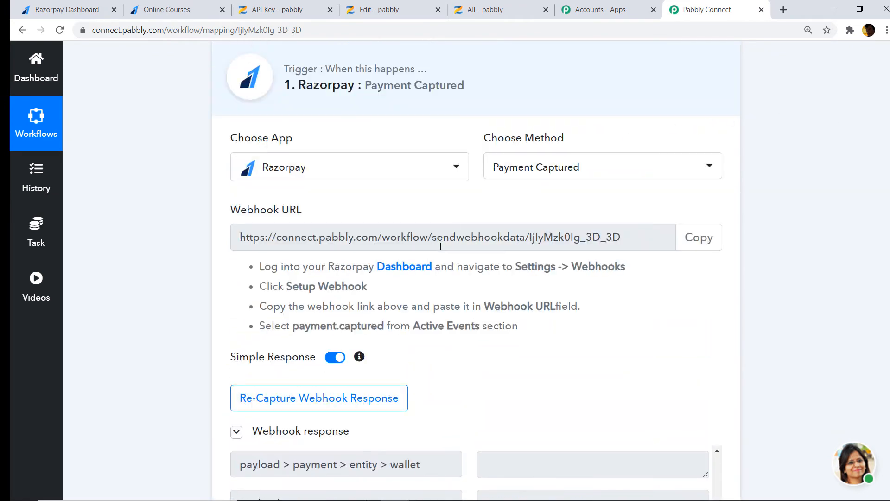
pyautogui.click(350, 402)
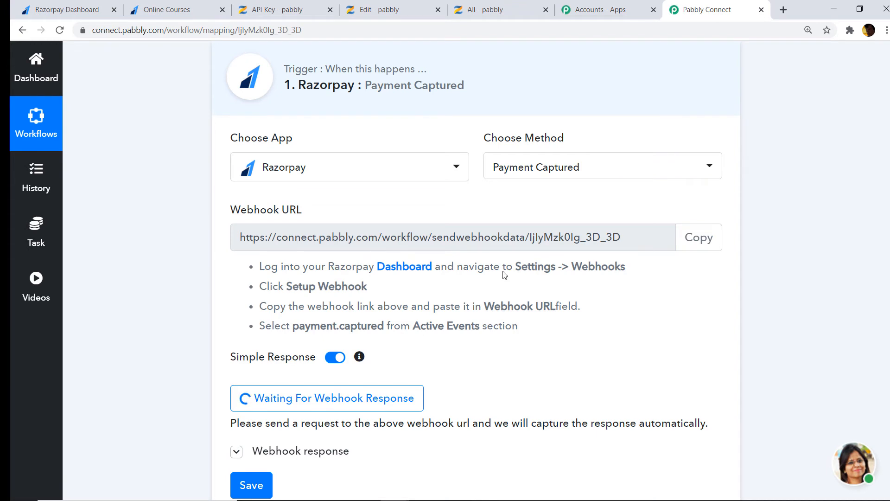
pyautogui.click(197, 7)
pyautogui.click(243, 30)
pyautogui.press('Return')
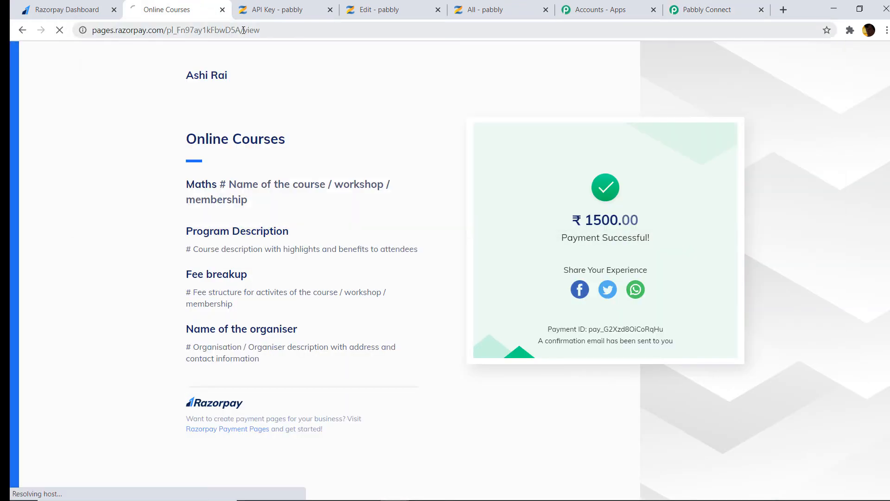
# Search all Zenler students for the test buyer's corrected e-mail, getting 0 results
pyautogui.click(384, 5)
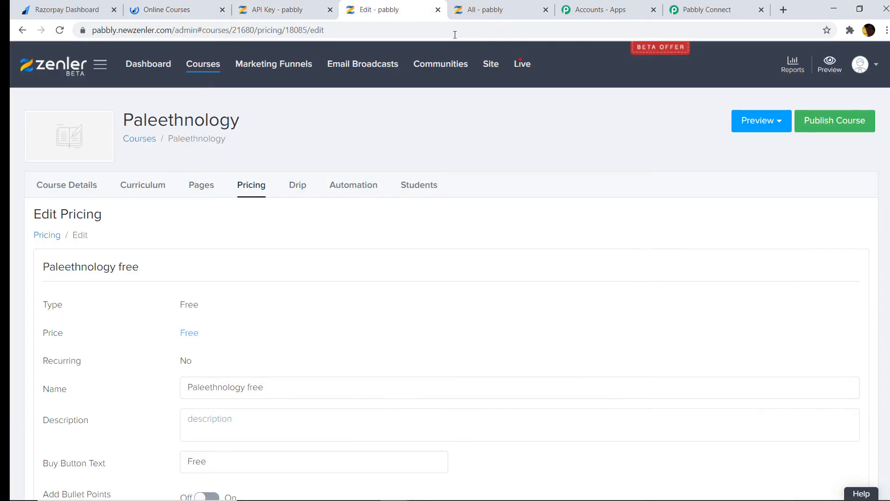
pyautogui.click(485, 5)
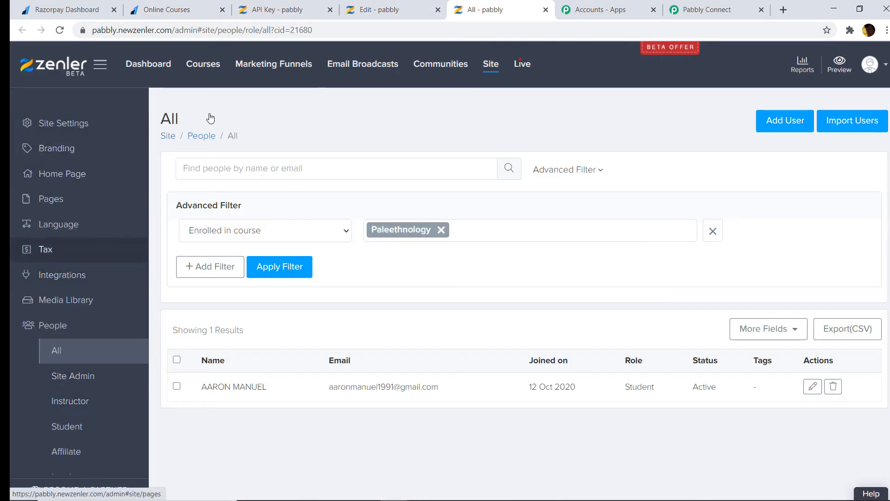
pyautogui.click(211, 66)
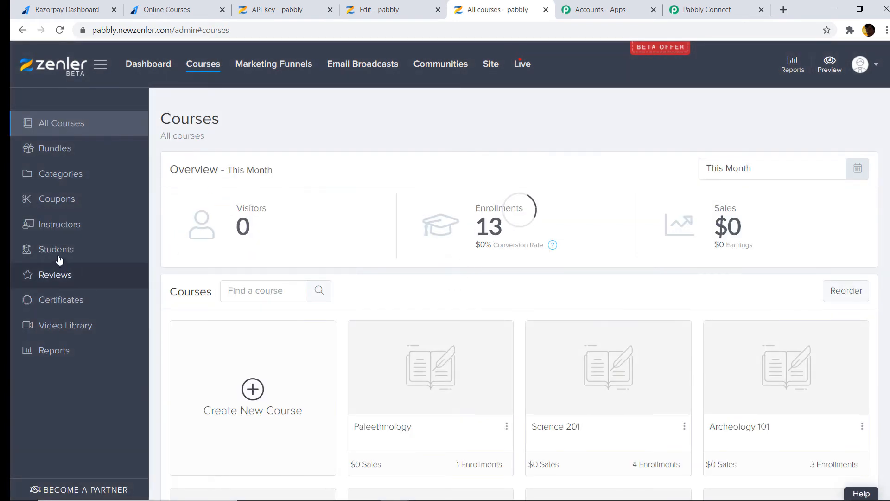
pyautogui.click(55, 248)
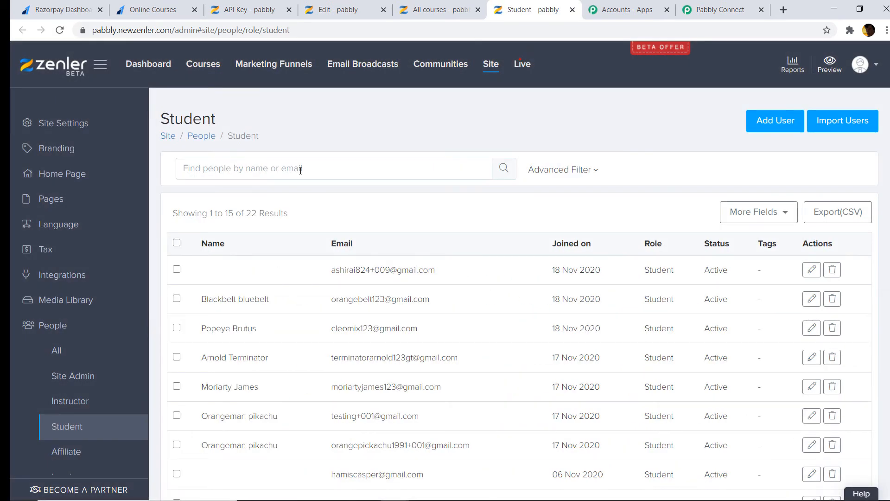
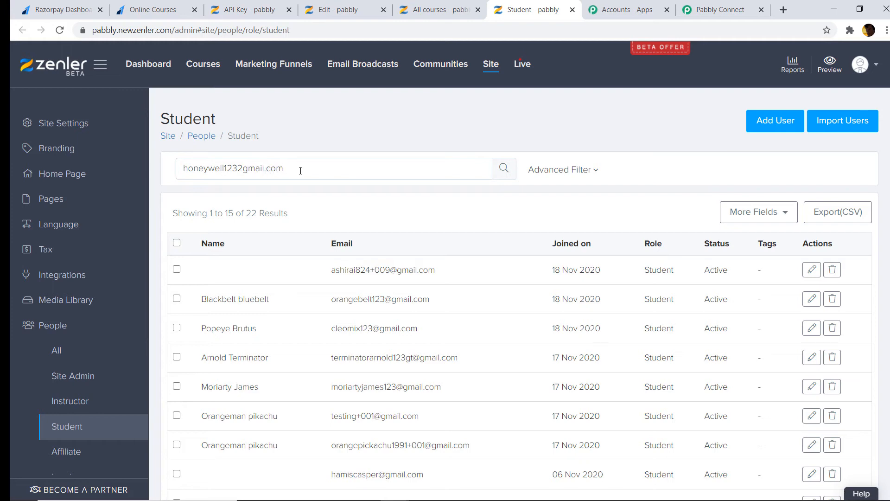
pyautogui.press('Return')
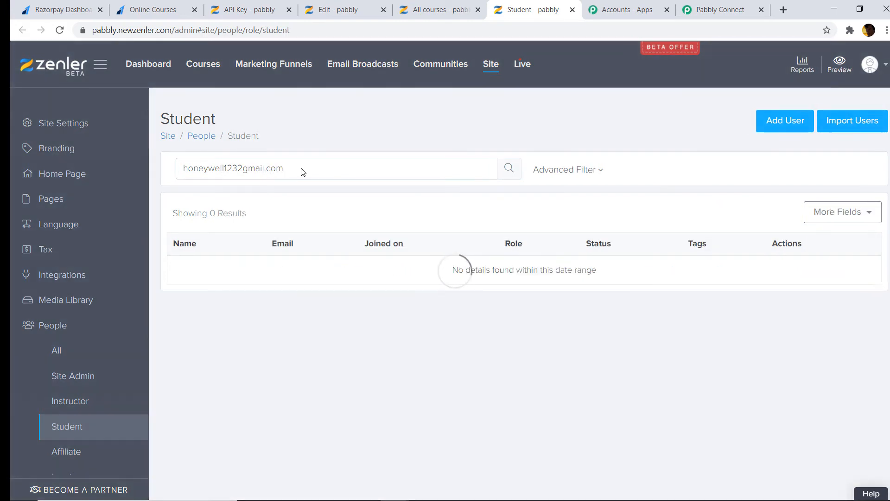
pyautogui.click(244, 168)
pyautogui.write('@')
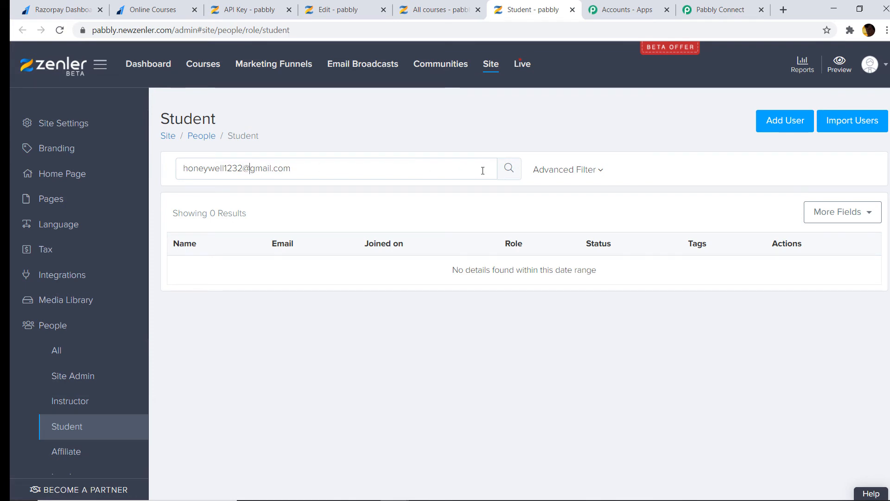
pyautogui.click(508, 171)
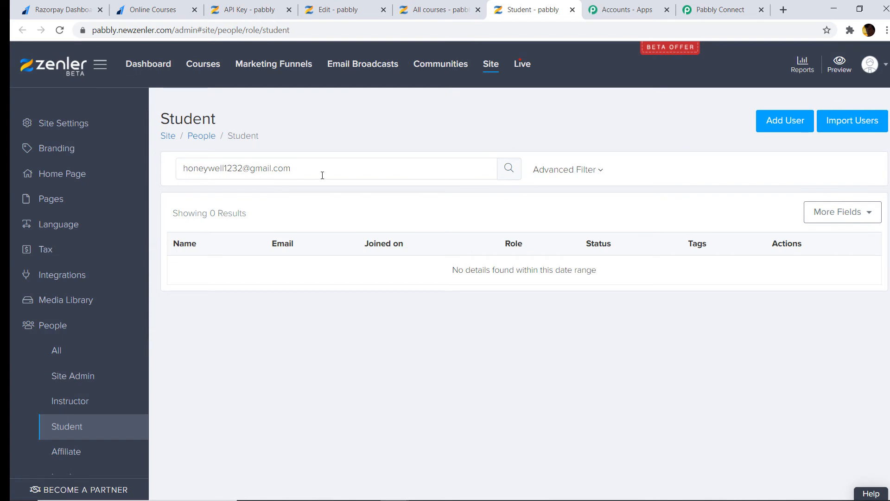
# Copy the searched student e-mail for use on the payment page
pyautogui.tripleClick(240, 172)
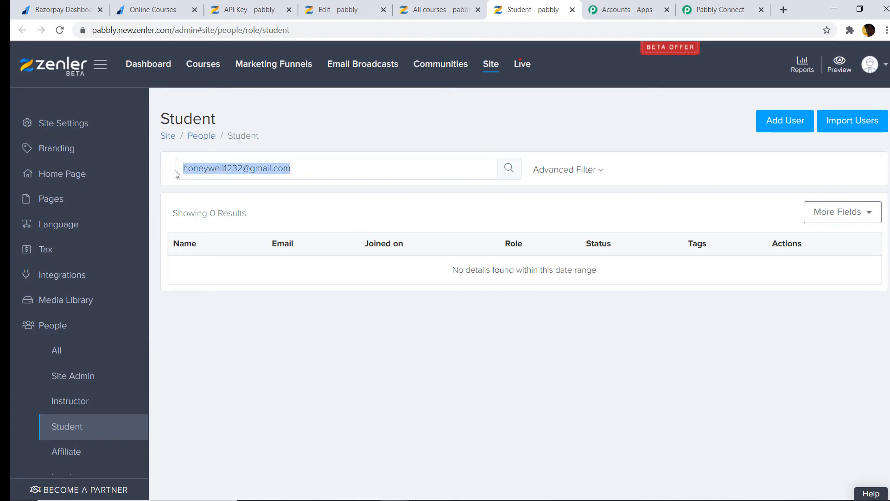
pyautogui.rightClick(205, 170)
pyautogui.click(239, 213)
pyautogui.click(153, 10)
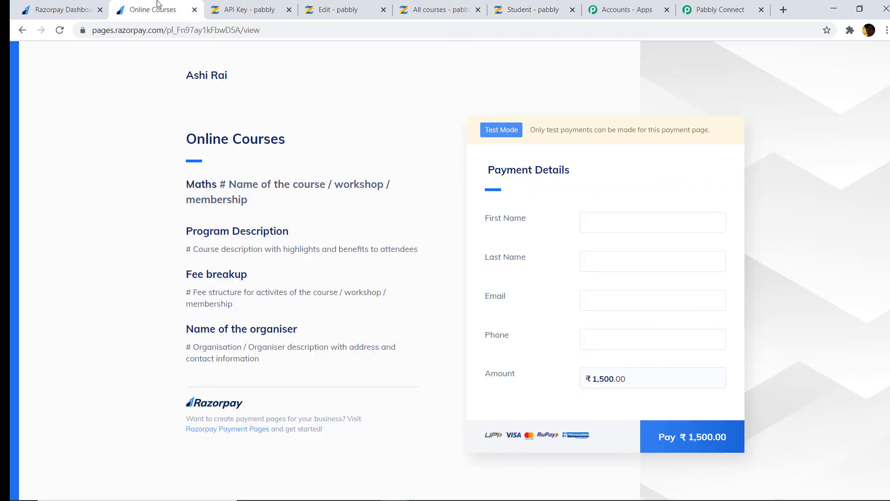
# Fill the payment form with the copied e-mail, buyer's first and last name, and phone number
pyautogui.click(598, 296)
pyautogui.rightClick(598, 297)
pyautogui.click(642, 386)
pyautogui.click(603, 223)
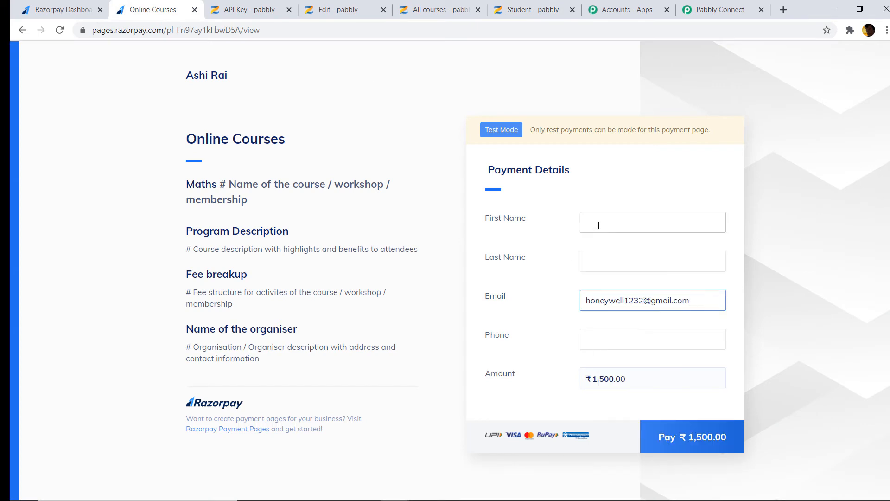
pyautogui.write('Honey')
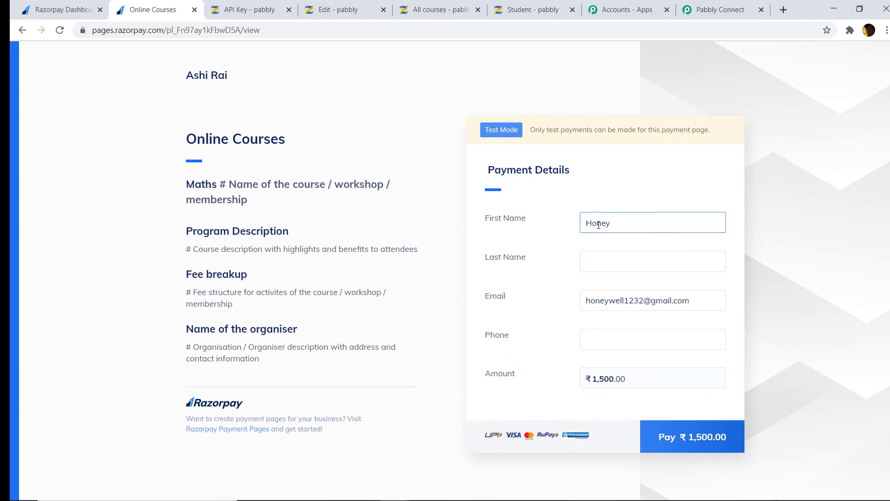
pyautogui.click(605, 261)
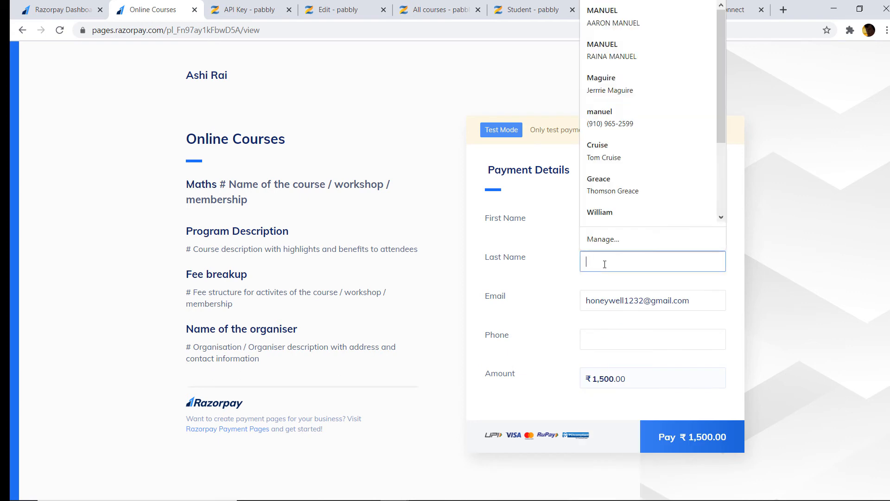
pyautogui.write('Lily')
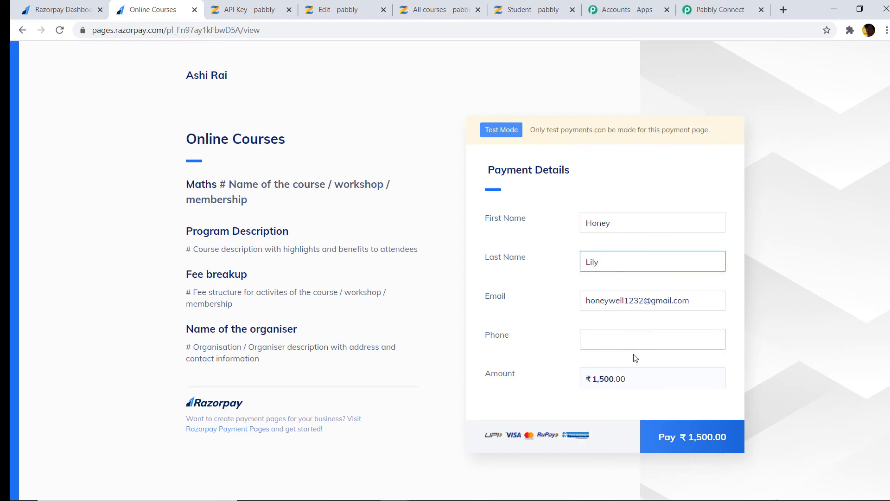
pyautogui.click(622, 340)
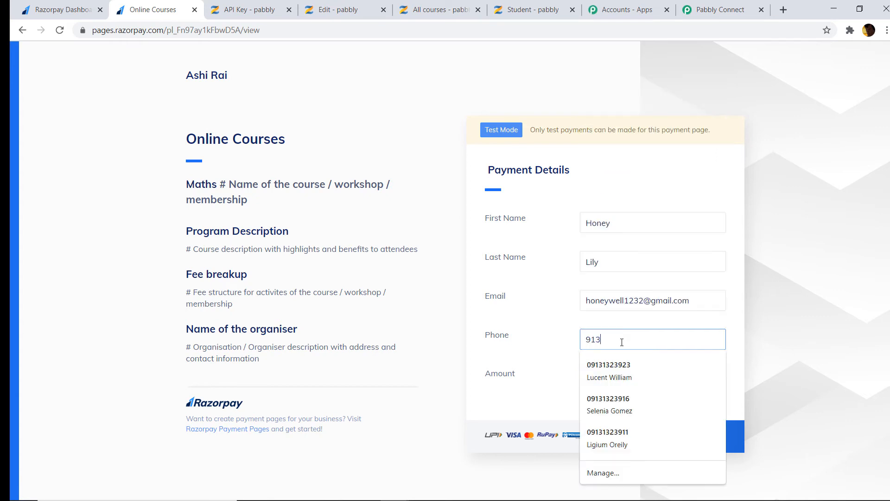
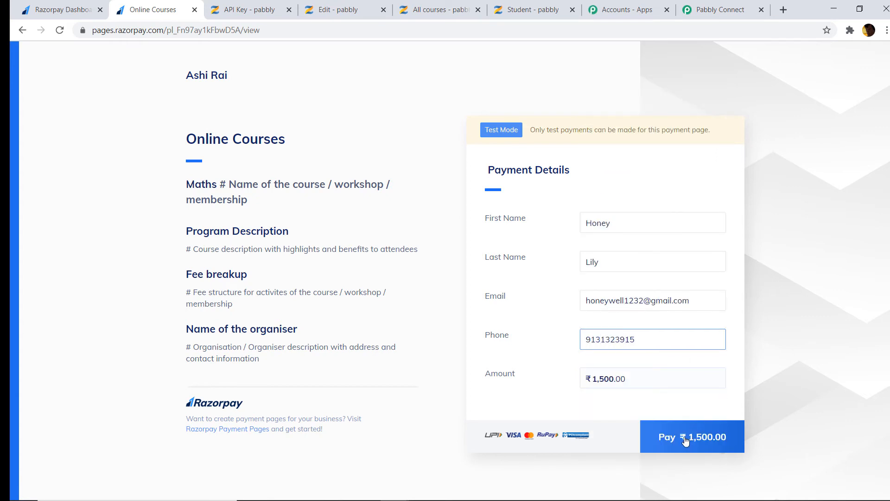
# Pay ₹1,500 by card using the saved test card, skipping card saving, and mark it successful
pyautogui.click(685, 441)
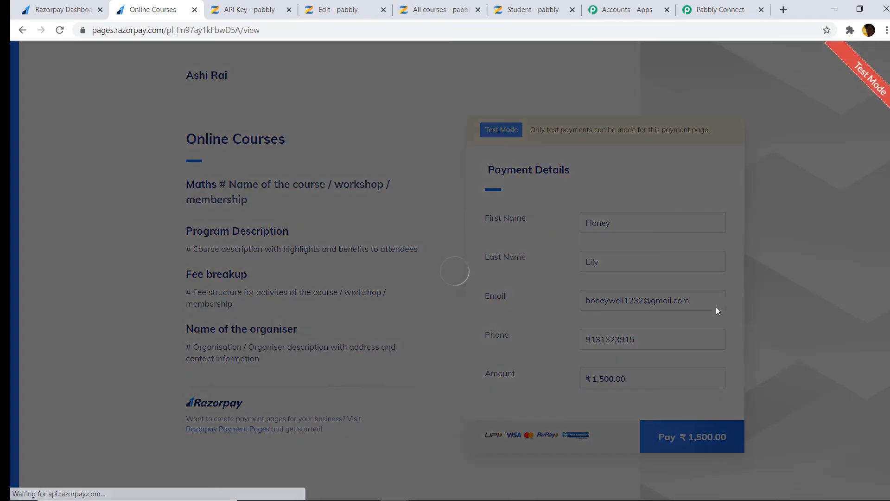
pyautogui.scroll(-3, 445, 279)
pyautogui.click(422, 313)
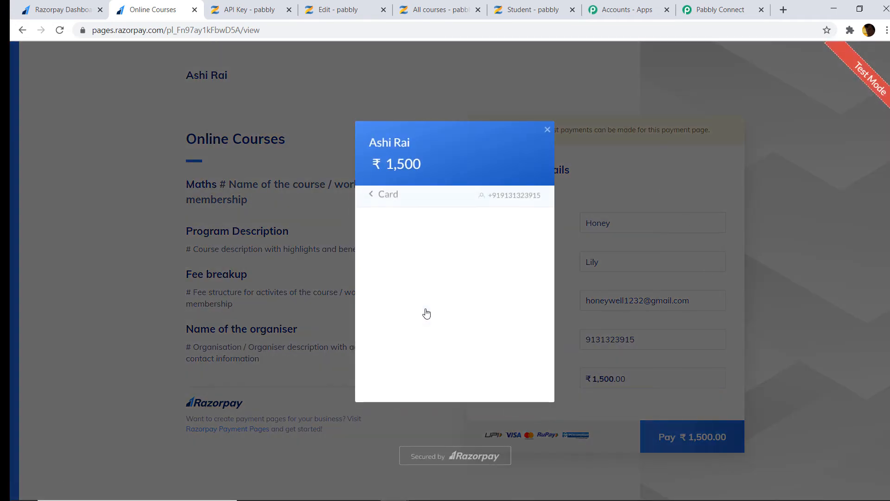
pyautogui.click(407, 234)
pyautogui.click(402, 259)
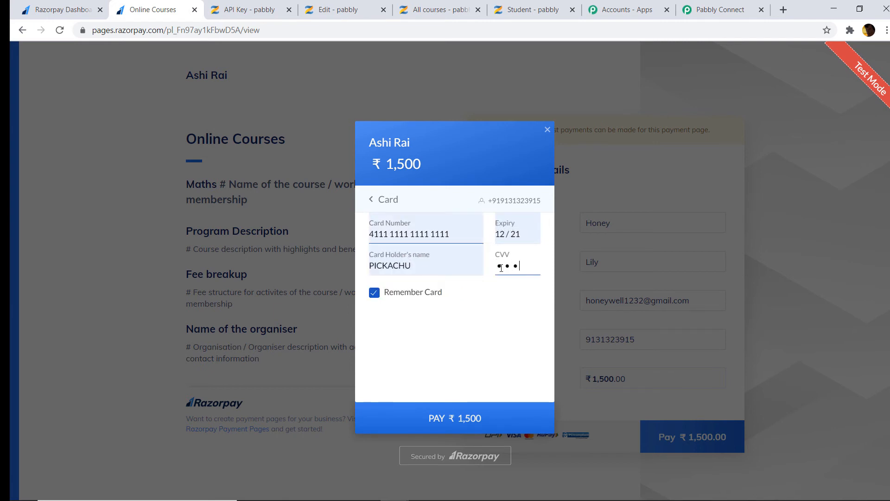
pyautogui.click(461, 419)
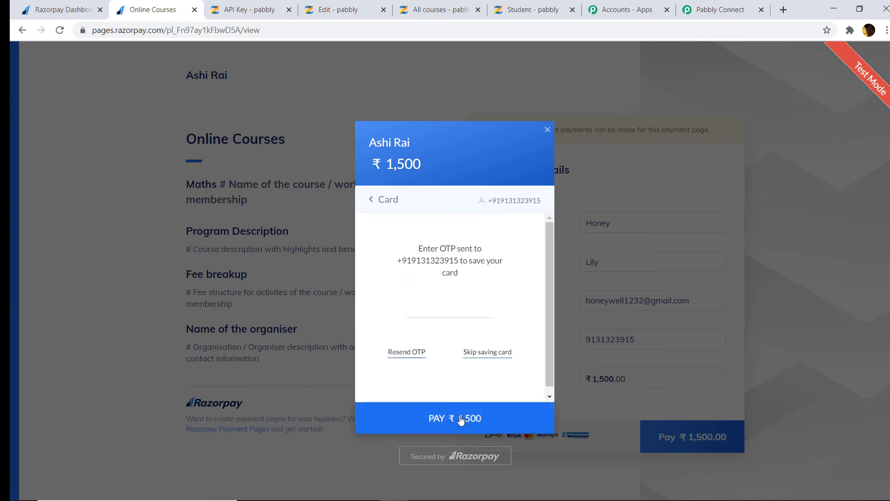
pyautogui.click(495, 357)
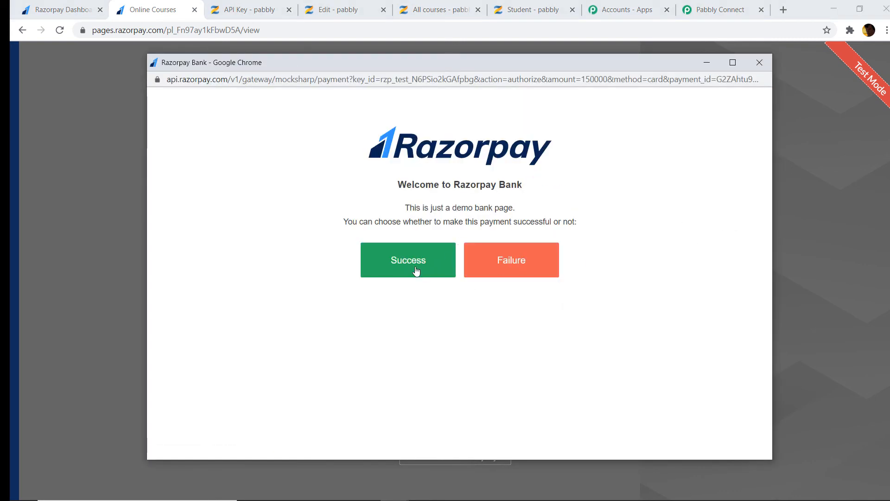
pyautogui.click(416, 270)
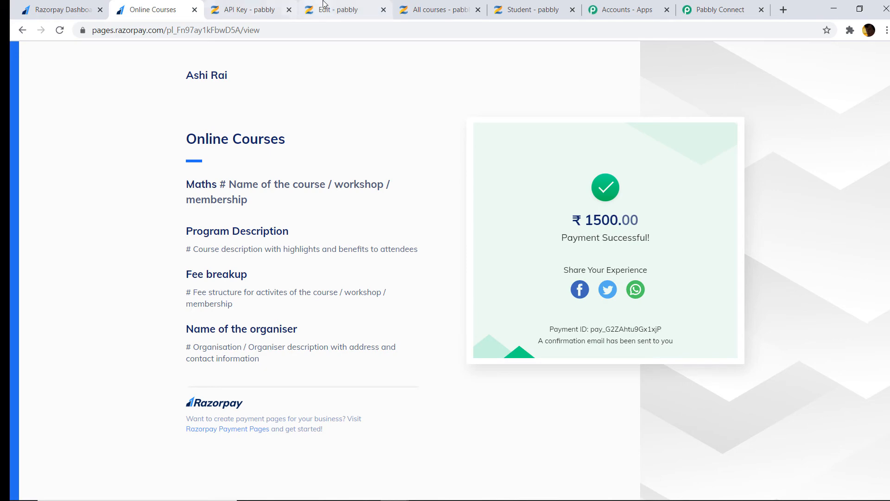
pyautogui.click(426, 10)
pyautogui.click(300, 6)
pyautogui.click(294, 7)
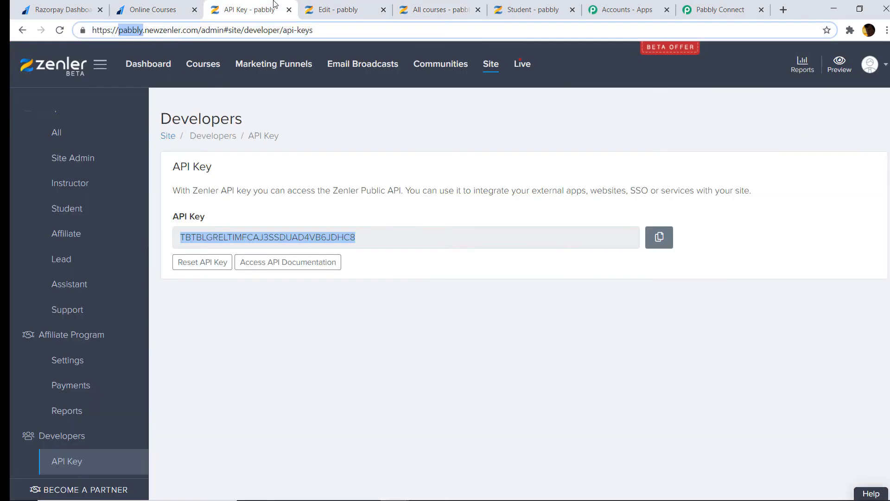
# Confirm the Zenler student search for the new payer e-mail still shows 0 results
pyautogui.click(529, 10)
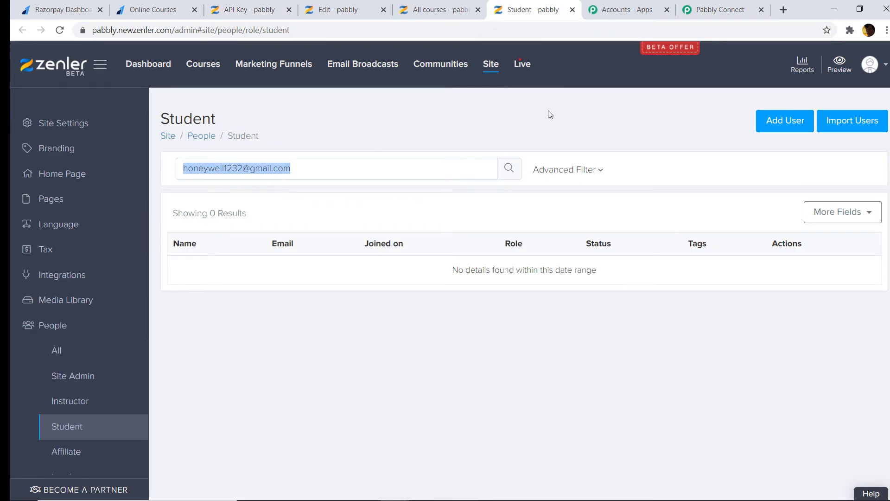
pyautogui.click(717, 11)
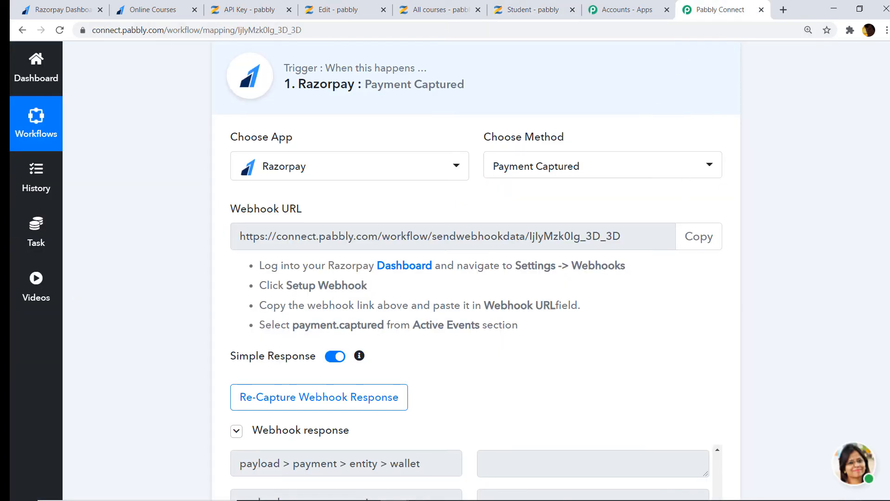
# Reload the workflow with F5 and retest Zenler Search Student, getting 200 success with total_items 0
pyautogui.scroll(-8, 828, 190)
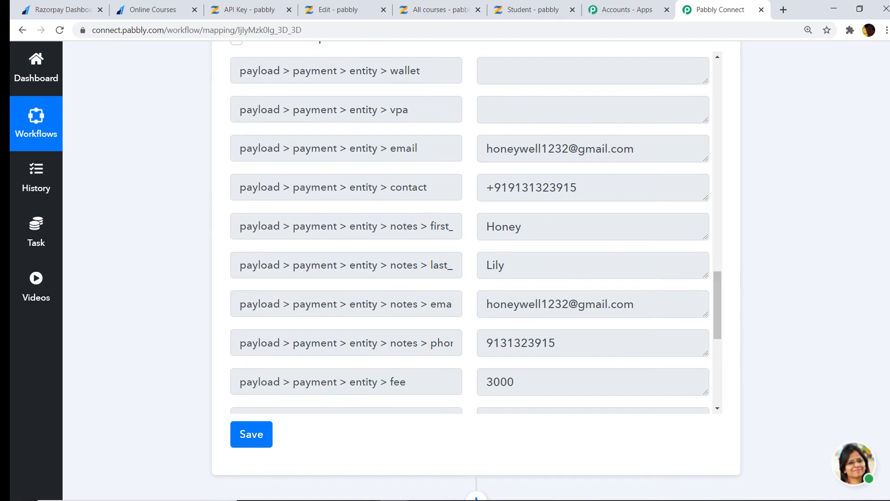
pyautogui.scroll(-3, 476, 271)
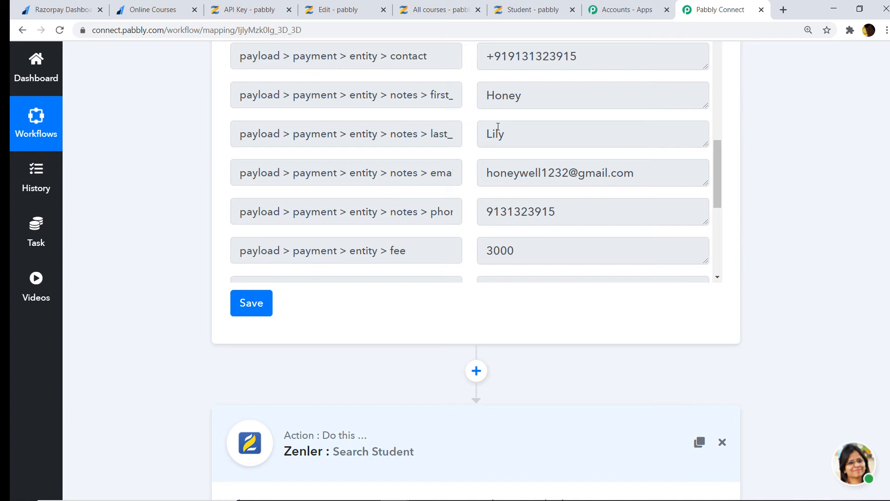
pyautogui.scroll(-8, 226, 218)
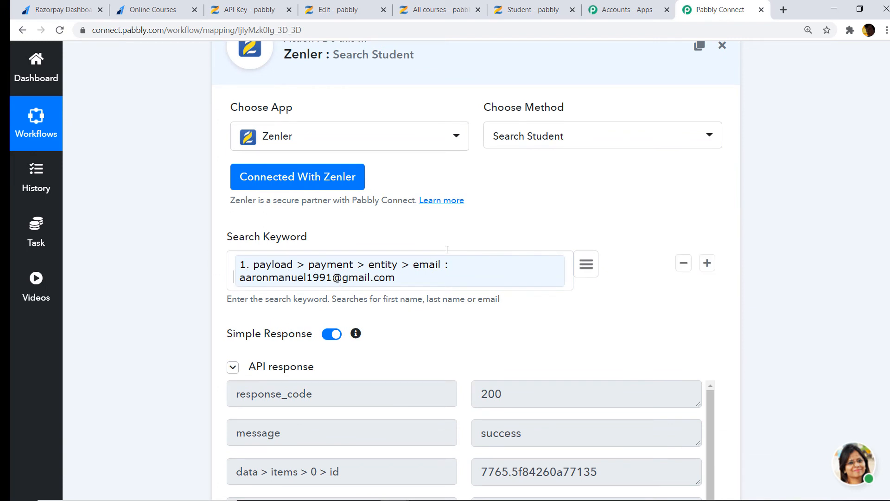
pyautogui.scroll(8, 403, 268)
pyautogui.scroll(-4, 234, 453)
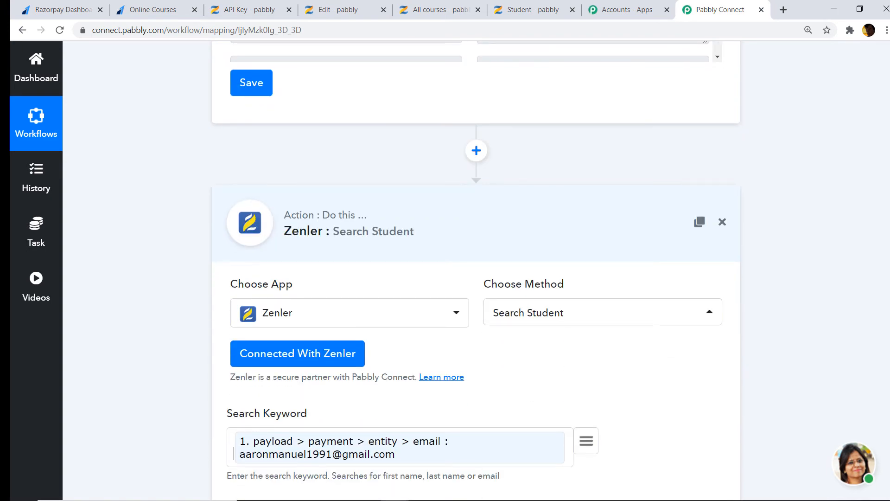
pyautogui.press('F5')
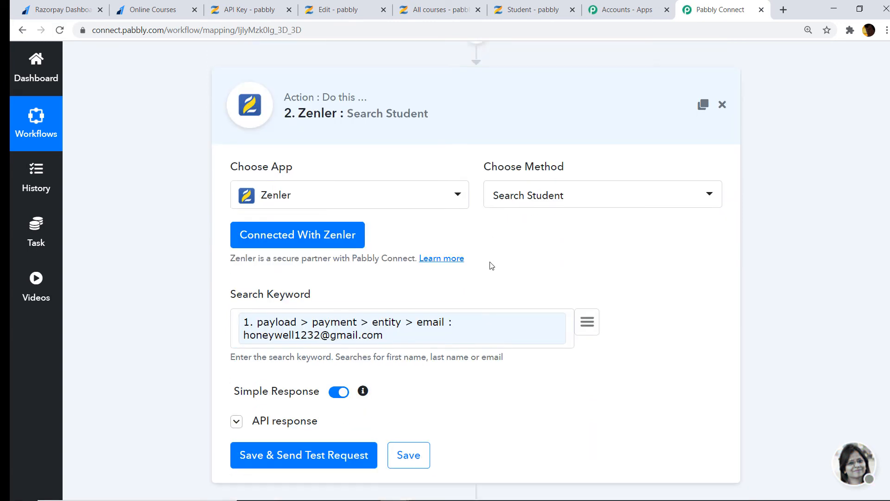
pyautogui.scroll(-2, 491, 265)
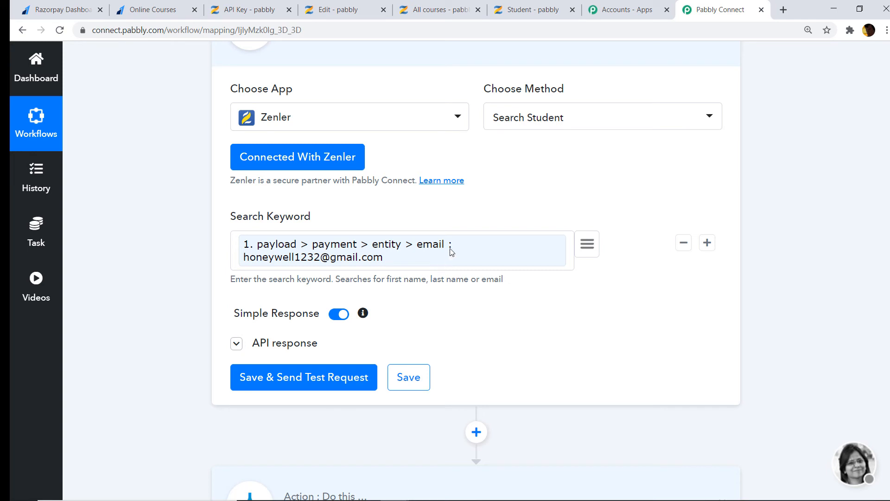
pyautogui.click(301, 384)
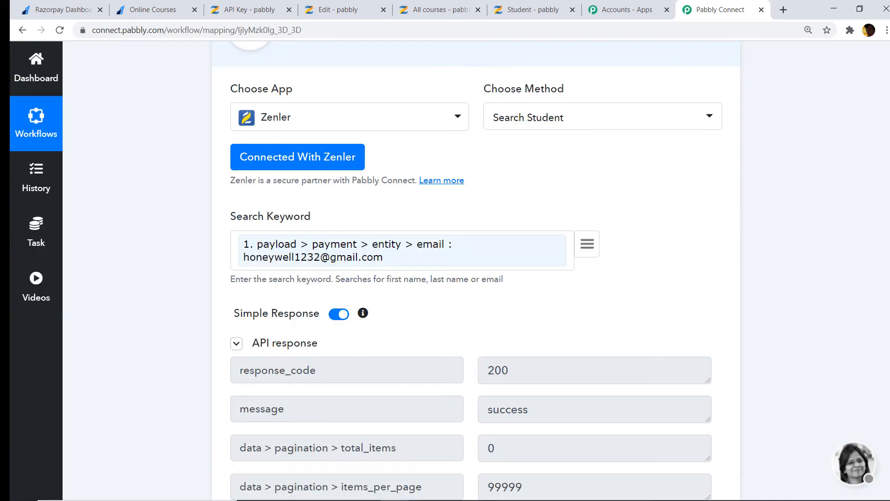
pyautogui.scroll(-3, 476, 271)
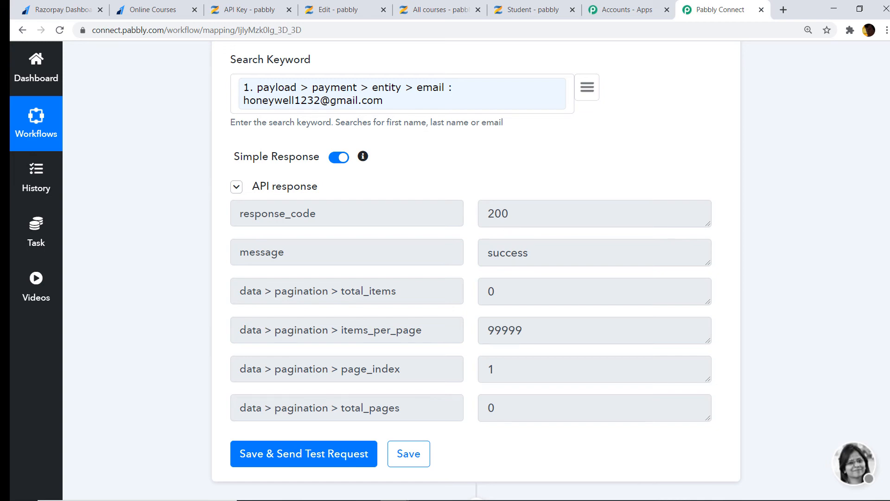
# Expand the Router and open the settings of its 'If The Student Does Not Exist' route
pyautogui.scroll(-4, 360, 404)
pyautogui.click(355, 406)
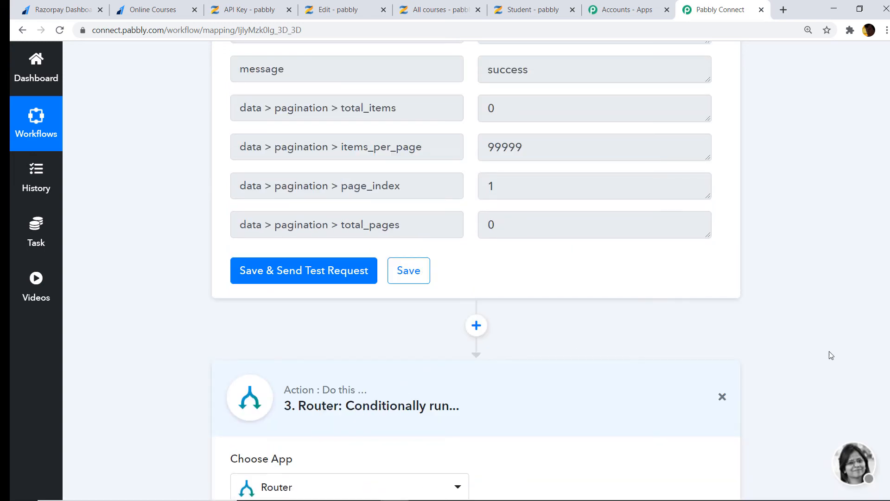
pyautogui.scroll(-5, 830, 355)
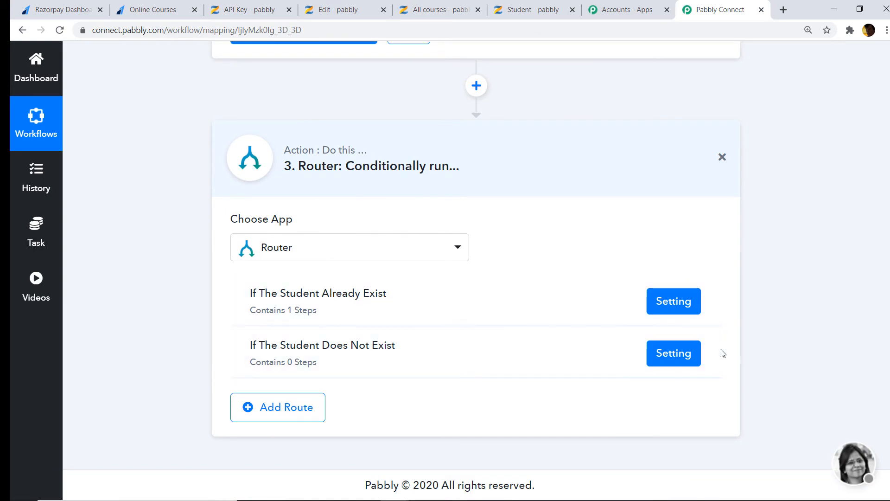
pyautogui.click(683, 352)
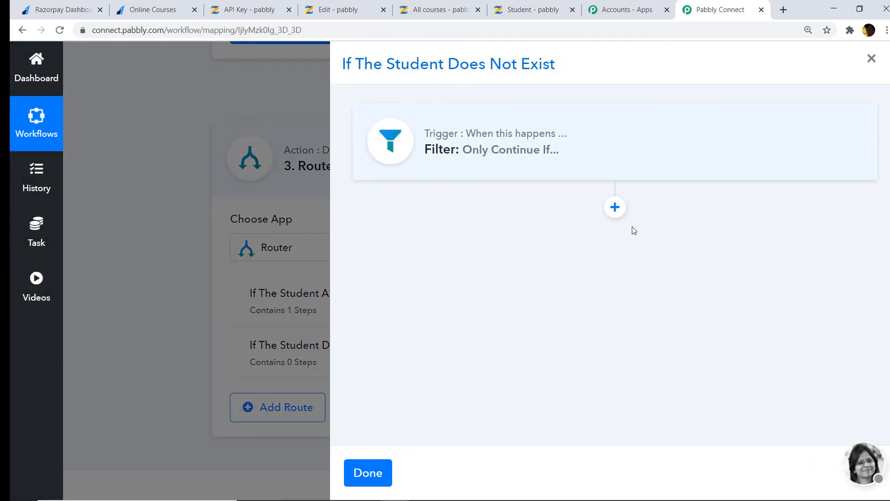
# Add a Zenler 'Add New User' action after the route's filter and start connecting Zenler
pyautogui.click(615, 207)
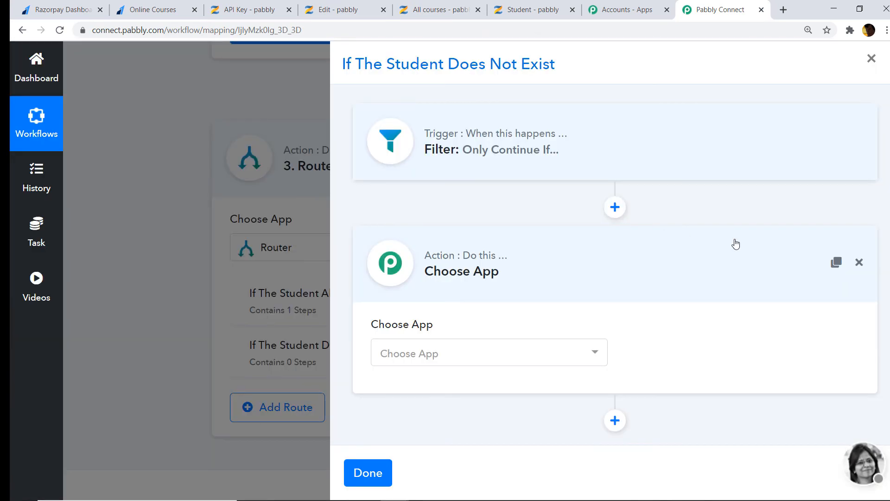
pyautogui.click(425, 361)
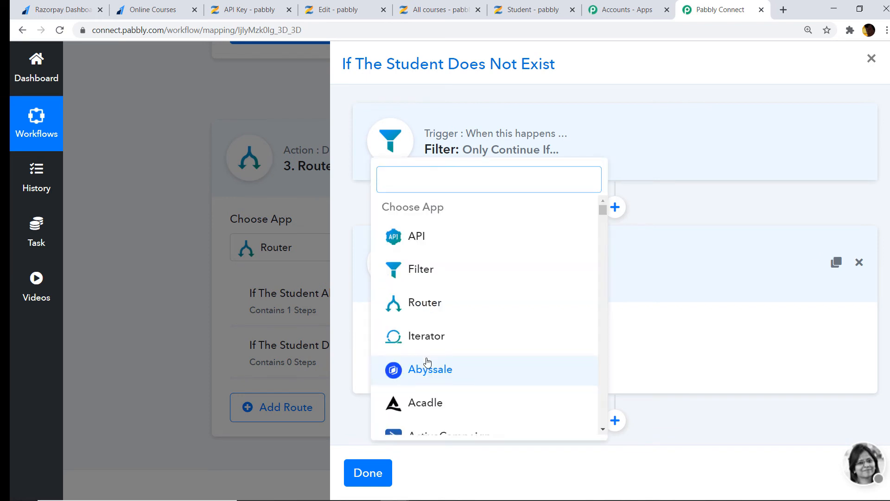
pyautogui.write('zenl')
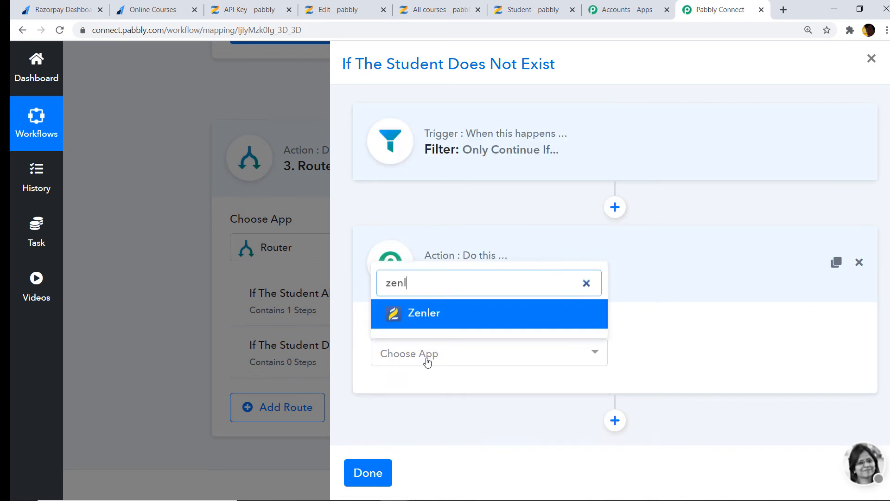
pyautogui.click(459, 319)
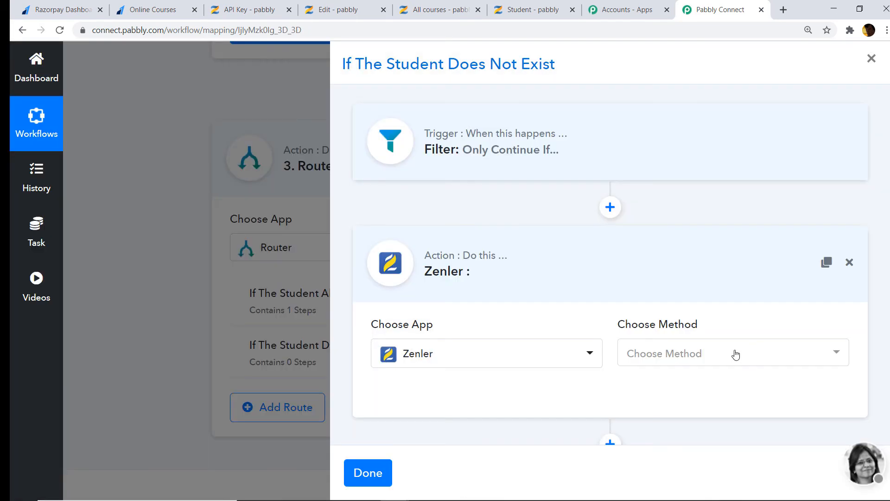
pyautogui.click(730, 355)
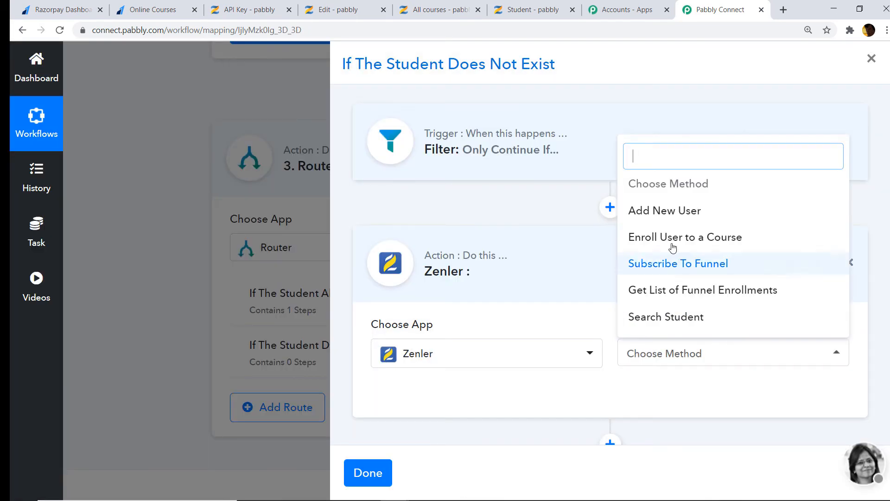
pyautogui.click(685, 215)
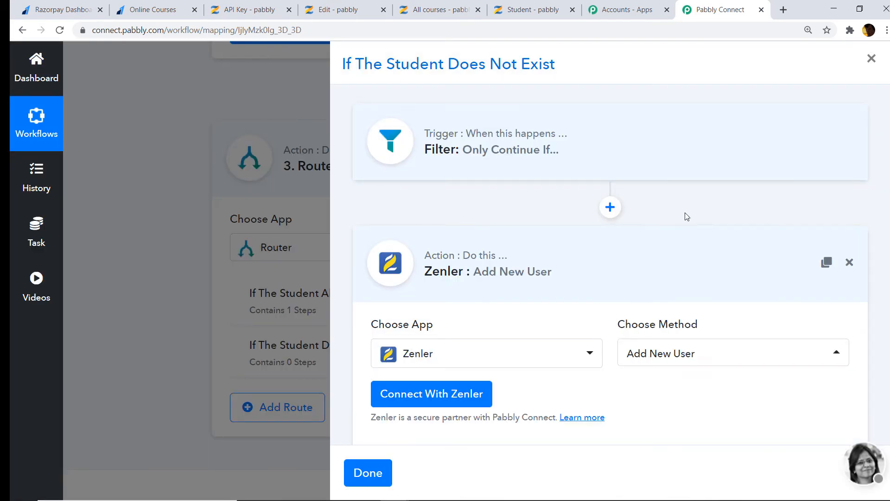
pyautogui.scroll(-1, 685, 215)
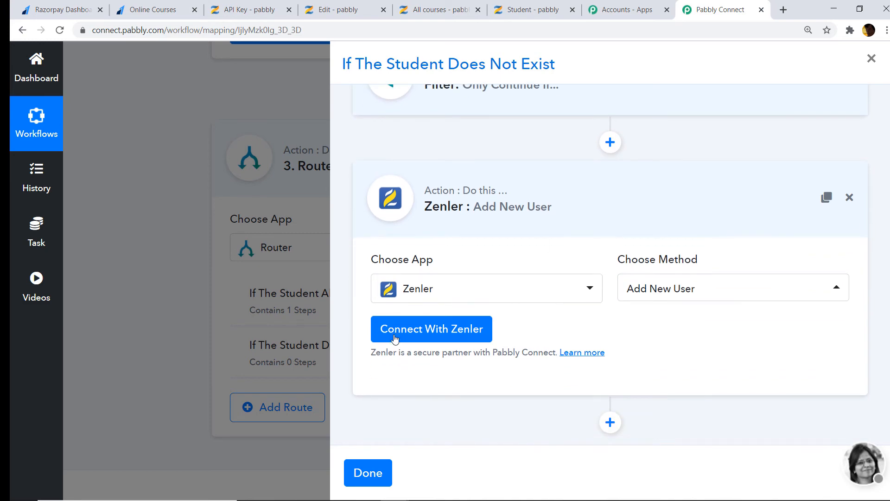
pyautogui.click(435, 338)
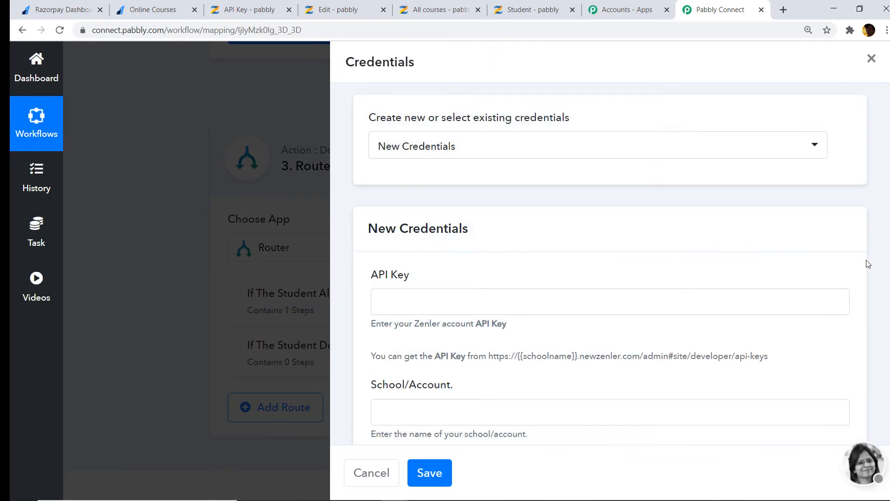
# Copy the API key from Zenler's Developers page into the API Key field
pyautogui.scroll(-2, 810, 247)
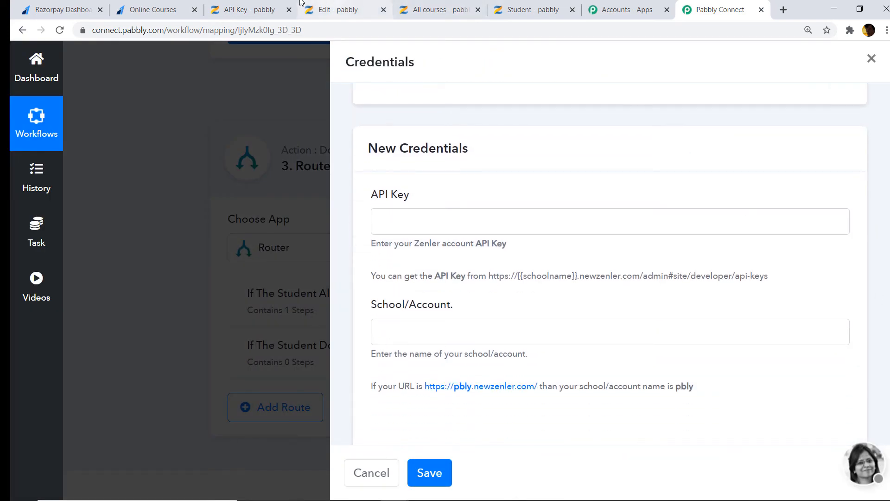
pyautogui.click(251, 10)
pyautogui.rightClick(309, 233)
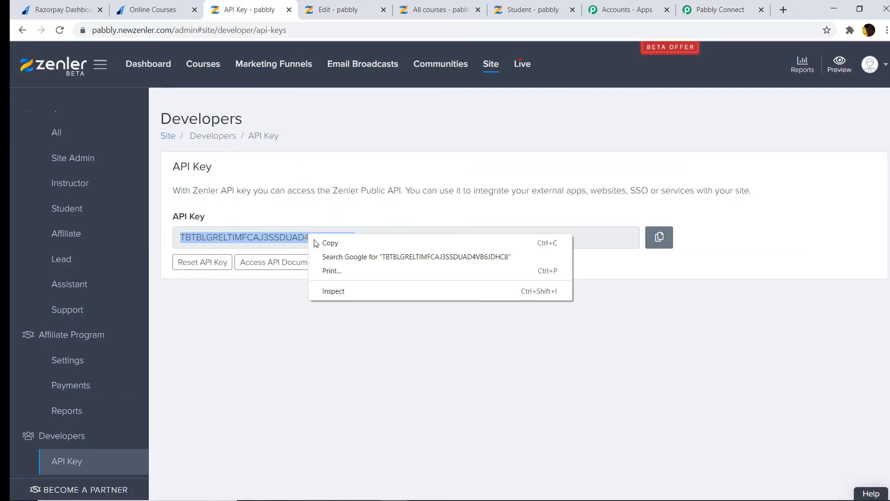
pyautogui.click(322, 242)
pyautogui.click(717, 9)
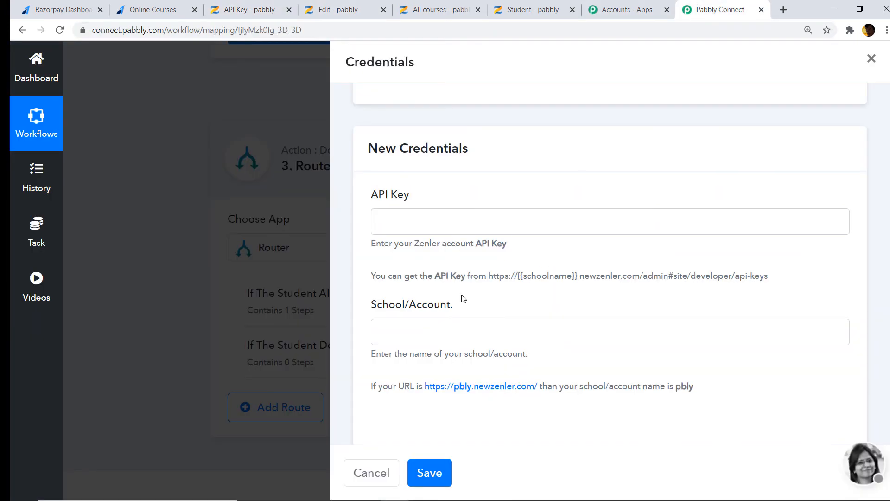
pyautogui.rightClick(394, 227)
pyautogui.click(429, 318)
# Copy the school name from the Zenler web address into School/Account and save the connection
pyautogui.click(250, 9)
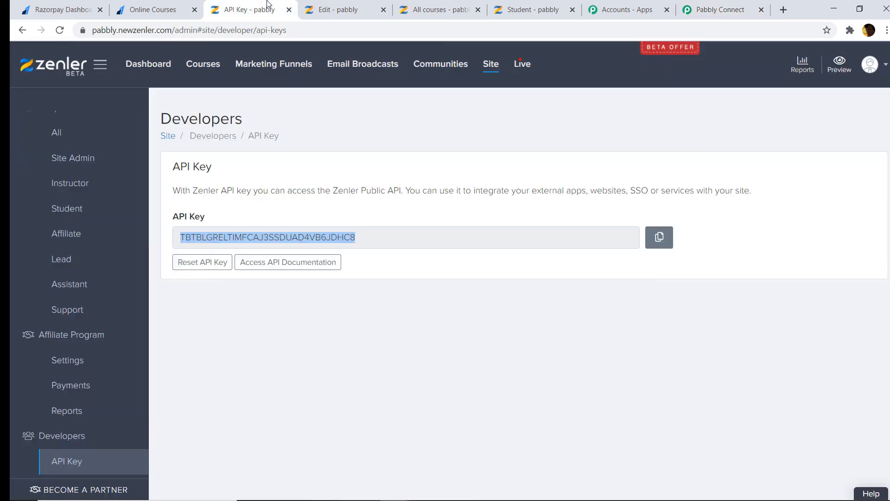
pyautogui.click(114, 33)
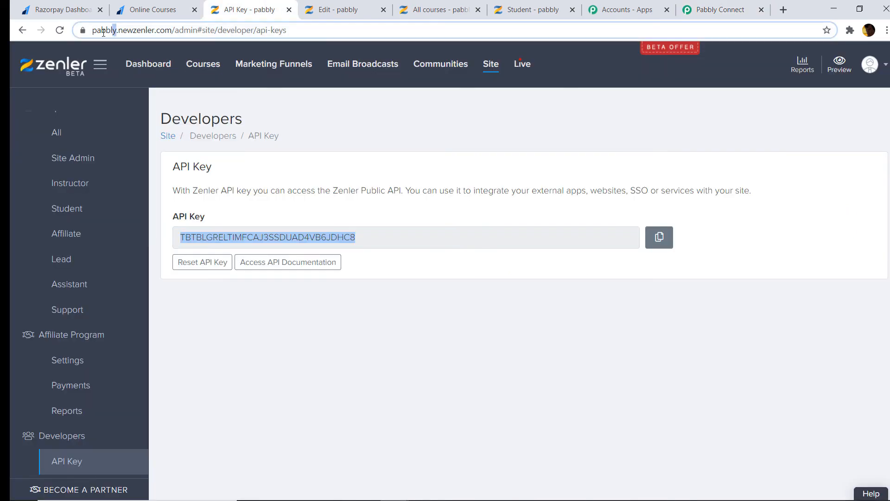
pyautogui.doubleClick(125, 31)
pyautogui.rightClick(135, 30)
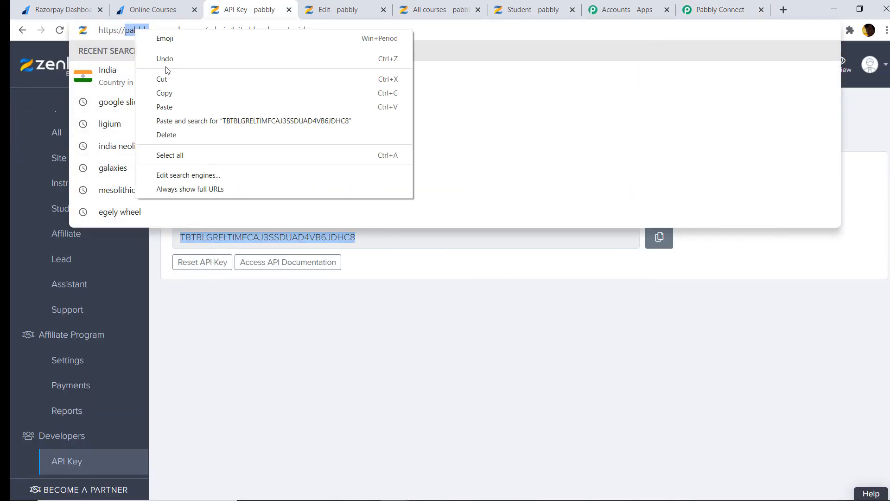
pyautogui.click(164, 92)
pyautogui.click(720, 9)
pyautogui.click(403, 329)
pyautogui.rightClick(403, 329)
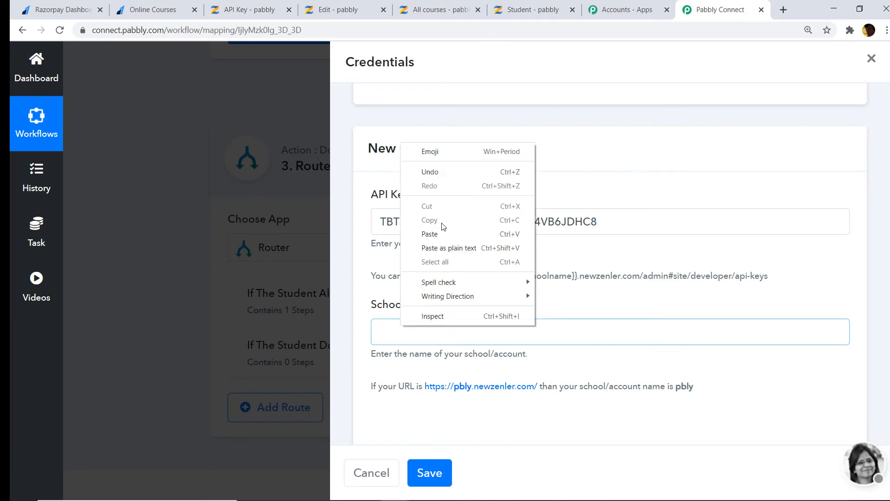
pyautogui.click(442, 227)
pyautogui.click(420, 471)
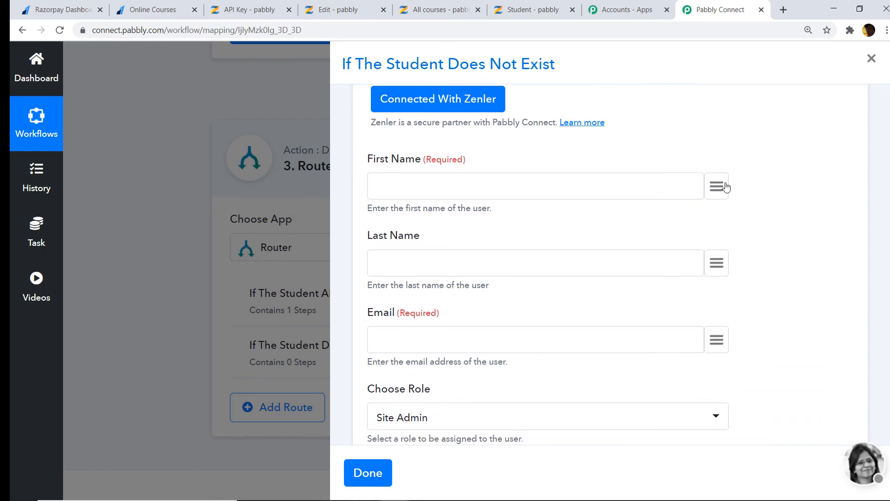
# Map First Name and Last Name to the payment's first_name and last_name notes
pyautogui.click(726, 186)
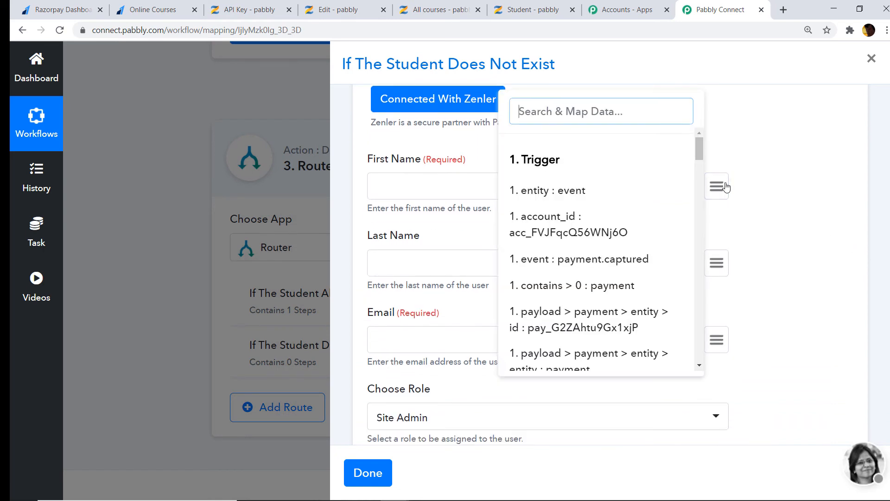
pyautogui.write('honey')
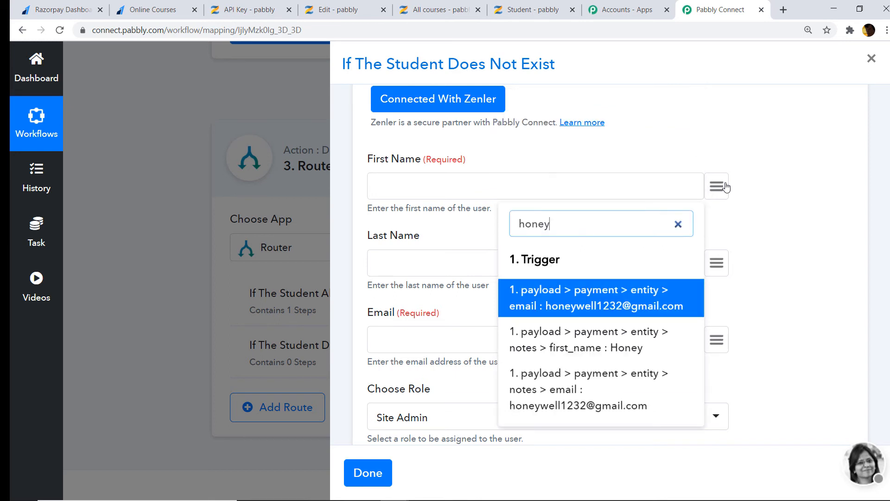
pyautogui.click(626, 348)
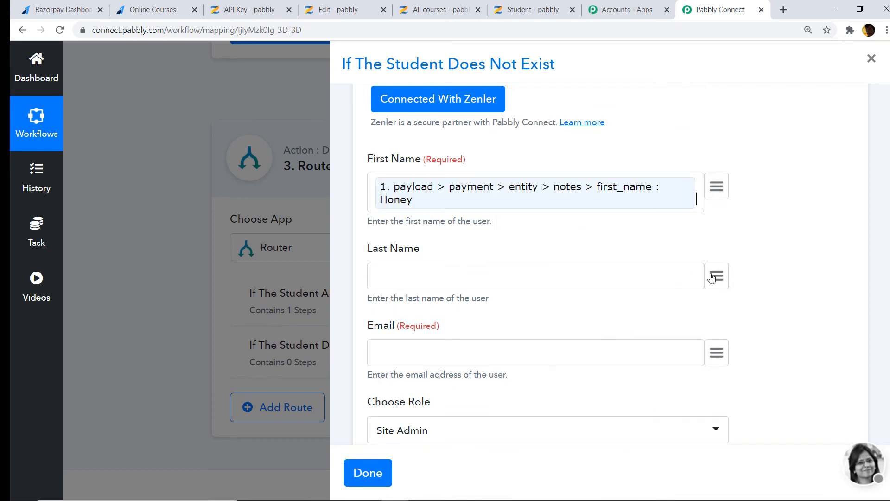
pyautogui.click(718, 278)
pyautogui.write('lil')
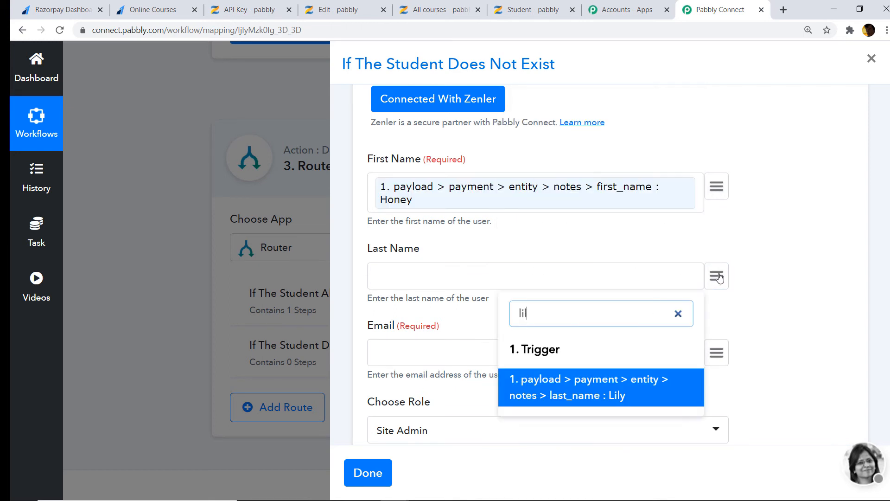
pyautogui.write('y')
pyautogui.click(572, 392)
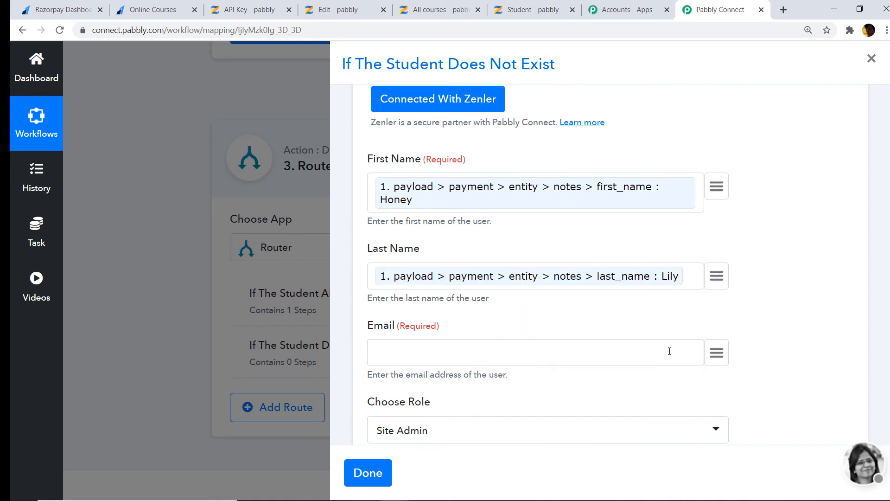
# Map the Email field to the payment notes email
pyautogui.click(716, 354)
pyautogui.write('emai')
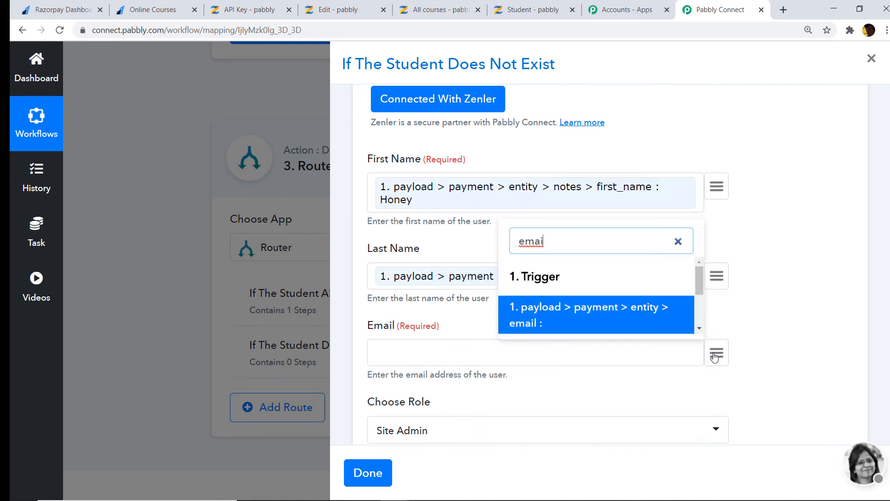
pyautogui.press('BackSpace')
pyautogui.press('BackSpace')
pyautogui.press('BackSpace')
pyautogui.press('BackSpace')
pyautogui.write('h')
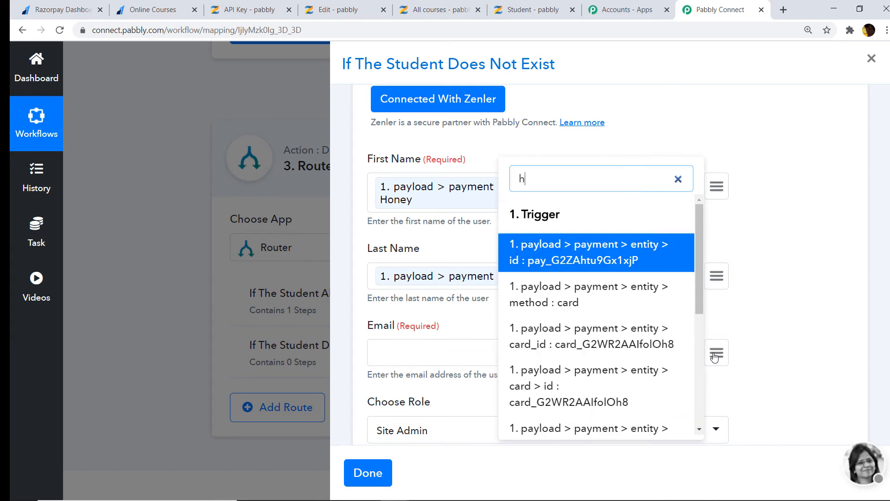
pyautogui.write('oney')
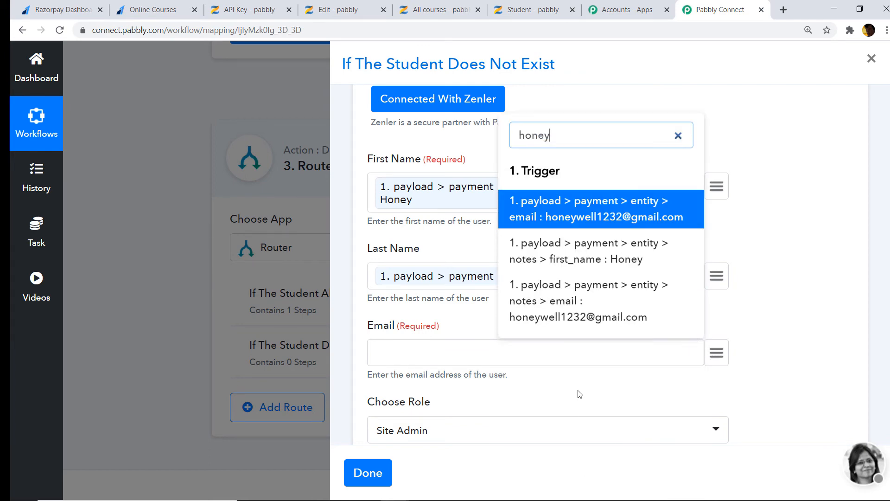
pyautogui.click(607, 314)
# Give the new user the Student role and enter a password
pyautogui.scroll(-3, 615, 311)
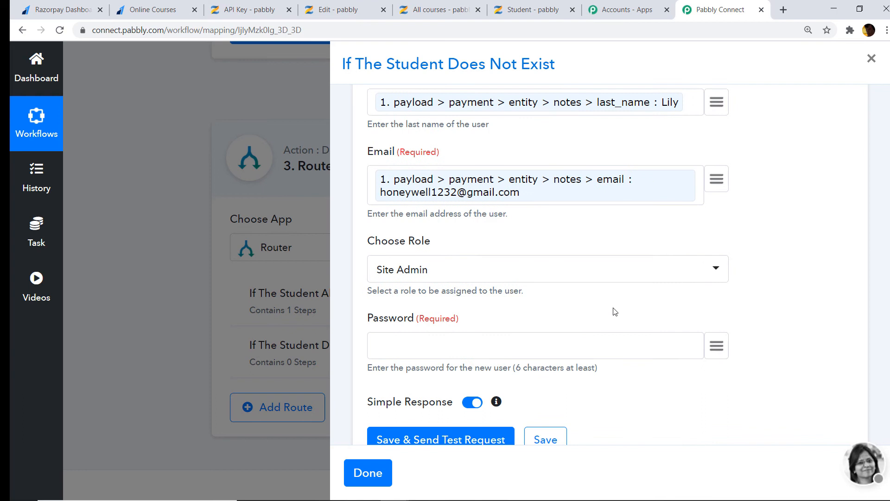
pyautogui.click(436, 278)
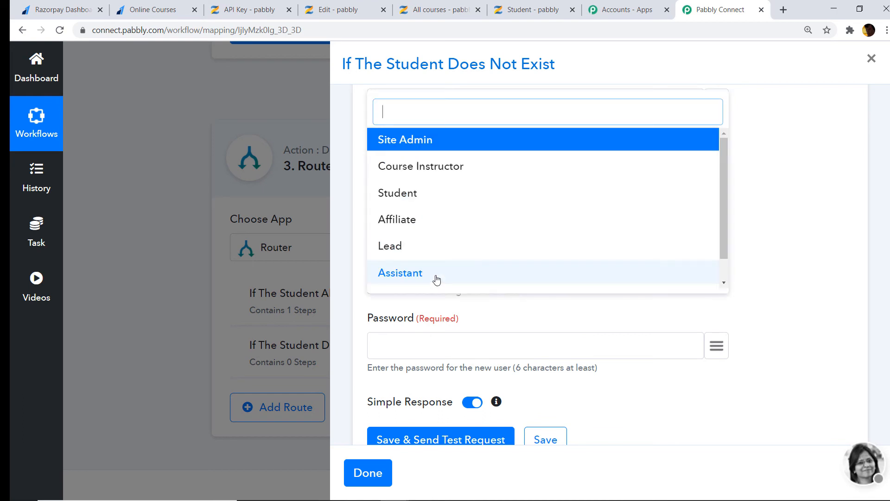
pyautogui.click(415, 195)
pyautogui.scroll(-2, 435, 265)
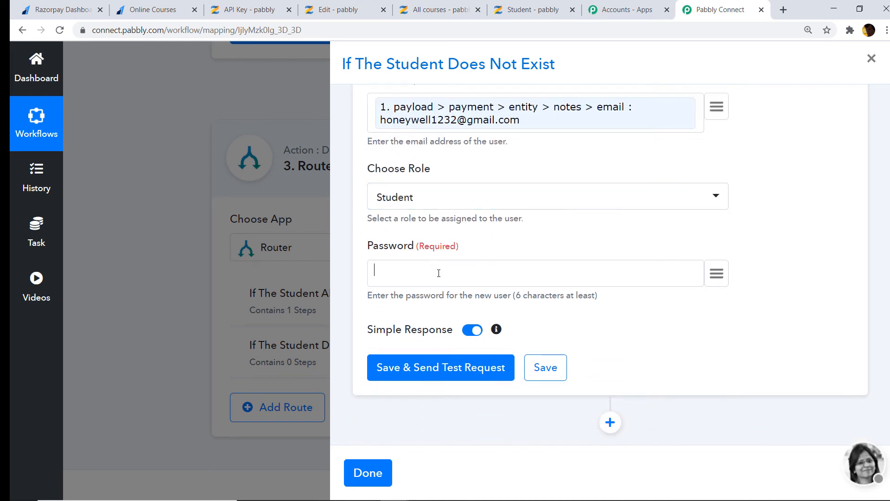
pyautogui.click(438, 273)
# Send the Add New User test, getting 201 'People added successfully', and add another action step
pyautogui.click(453, 367)
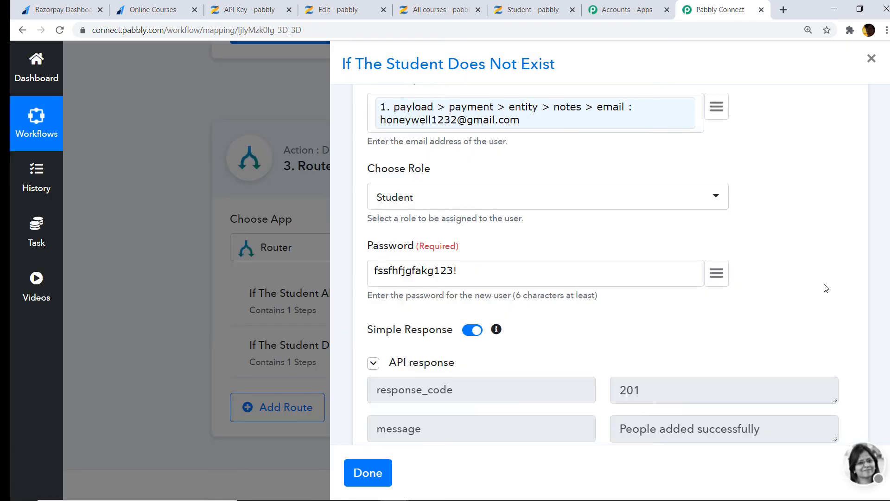
pyautogui.scroll(-4, 663, 232)
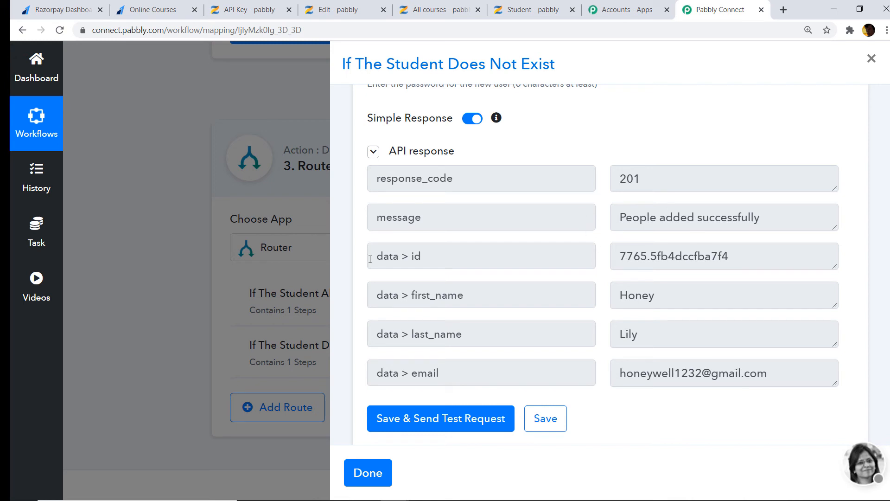
pyautogui.scroll(-2, 610, 264)
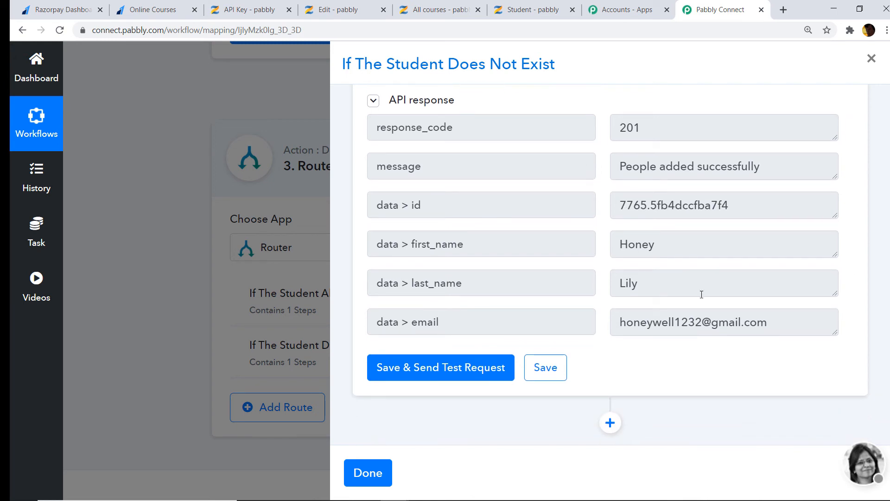
pyautogui.click(611, 421)
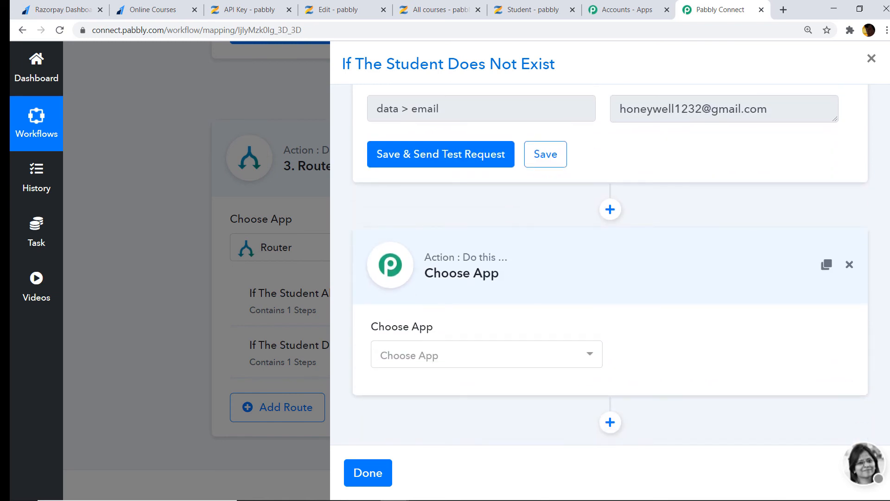
# Set the new step to Zenler's 'Enroll User to a Course' method and begin connecting Zenler
pyautogui.click(459, 356)
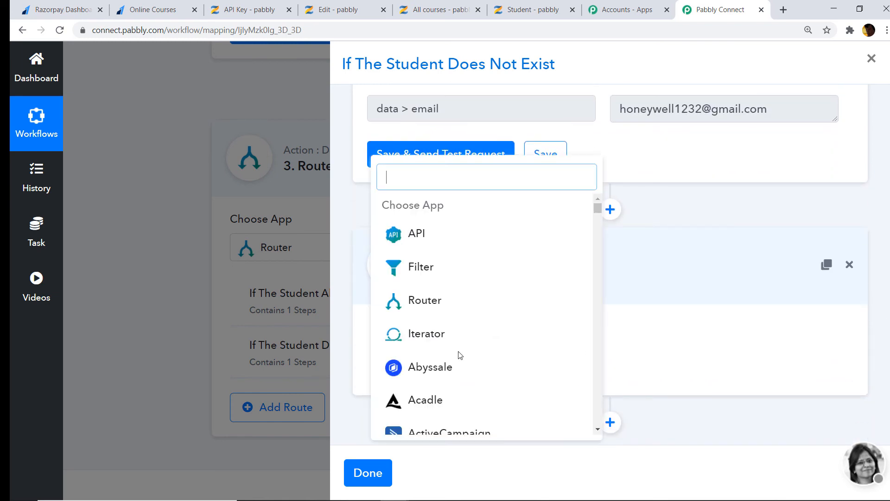
pyautogui.write('zen')
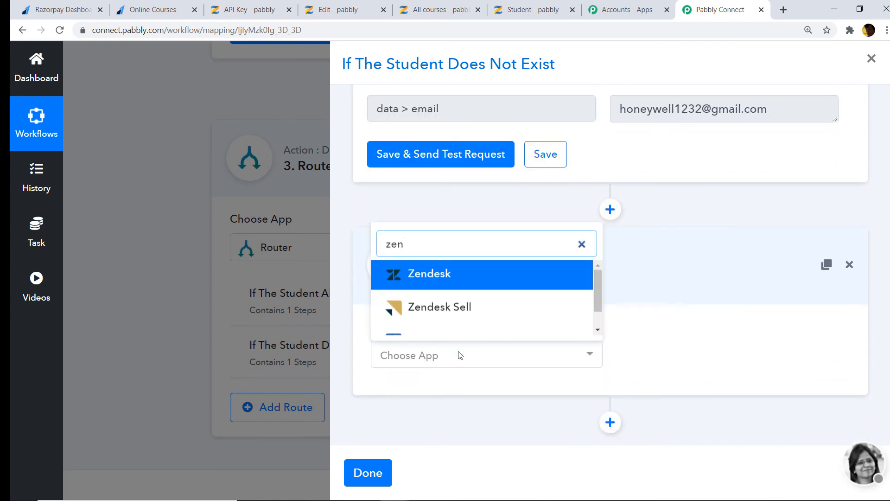
pyautogui.write('e')
pyautogui.press('BackSpace')
pyautogui.press('BackSpace')
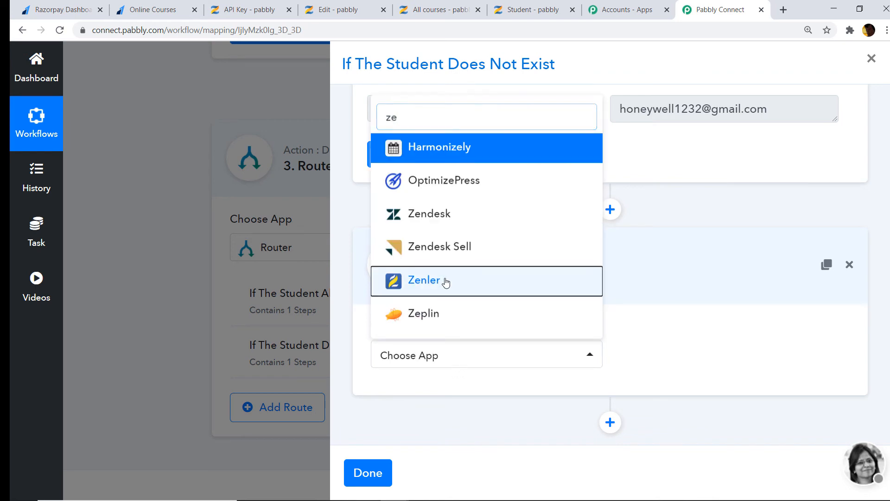
pyautogui.click(444, 280)
pyautogui.click(729, 361)
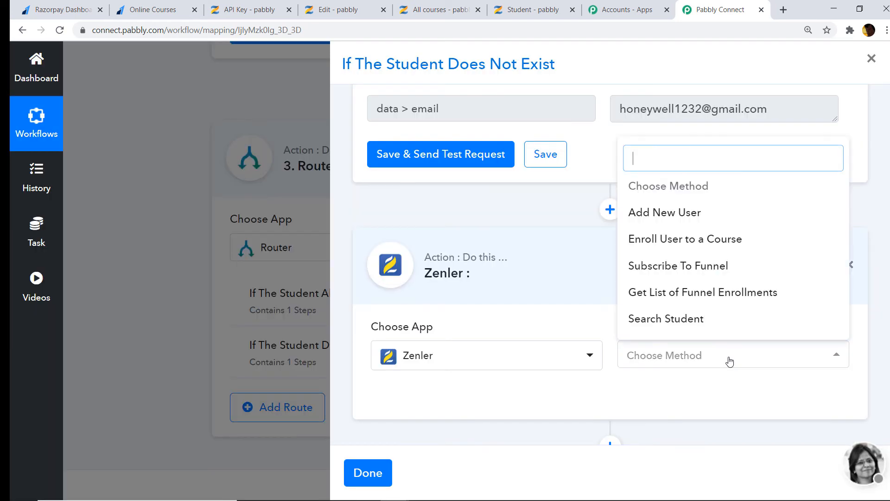
pyautogui.click(731, 242)
pyautogui.click(442, 396)
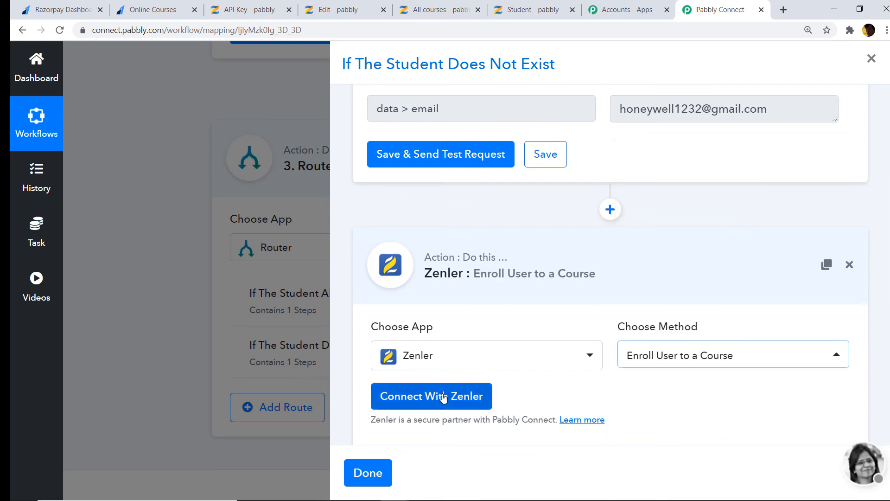
pyautogui.scroll(-1, 610, 279)
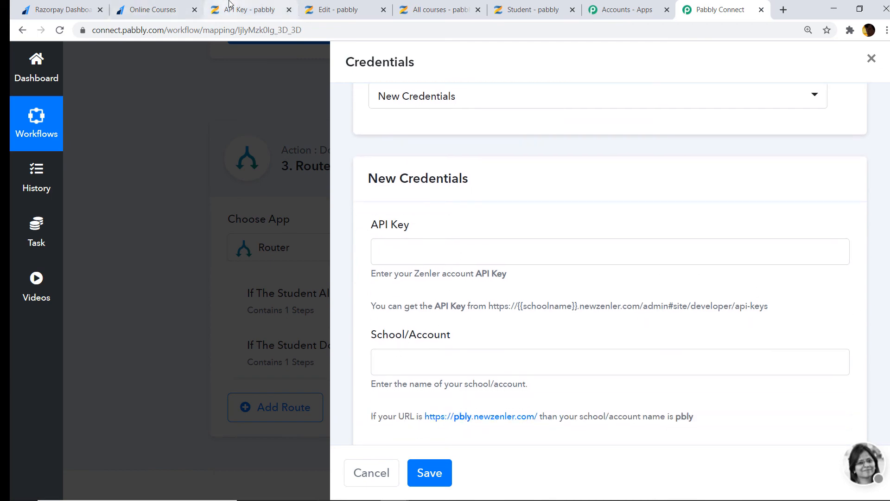
# Copy the Zenler API key from the Developers page into the enroll step's API Key field
pyautogui.click(211, 9)
pyautogui.rightClick(226, 241)
pyautogui.click(245, 245)
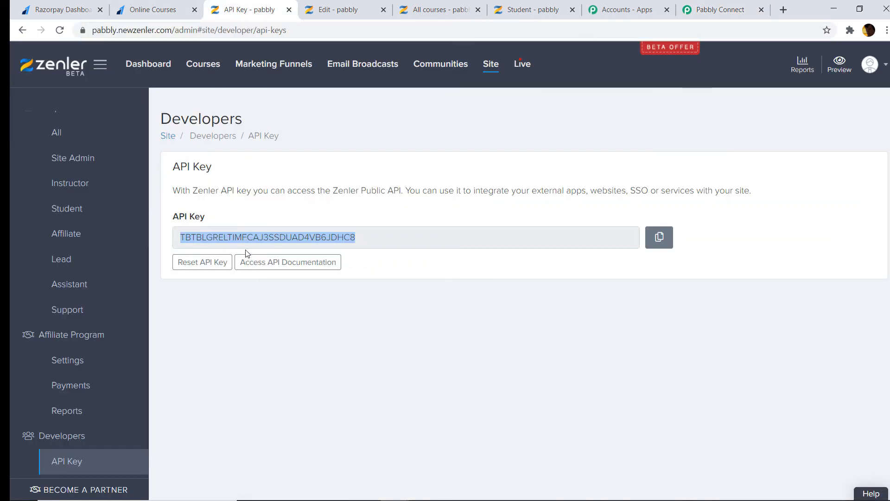
pyautogui.click(718, 9)
pyautogui.rightClick(422, 248)
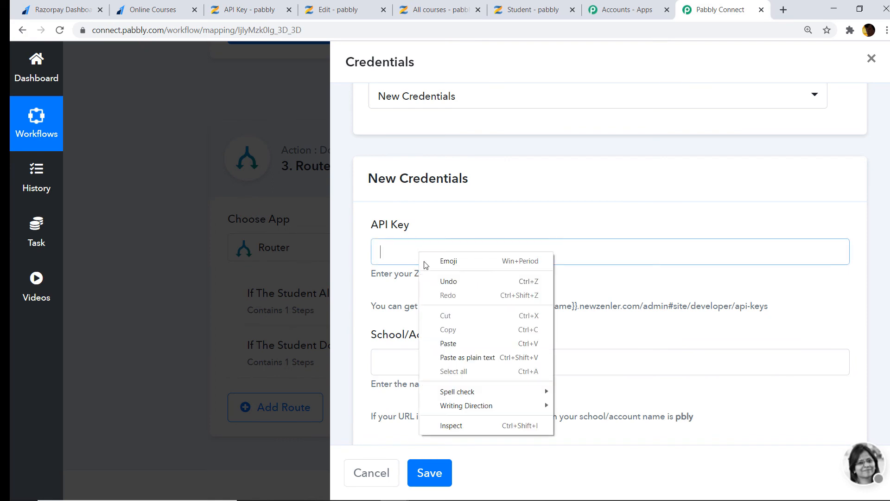
pyautogui.click(445, 343)
pyautogui.click(427, 362)
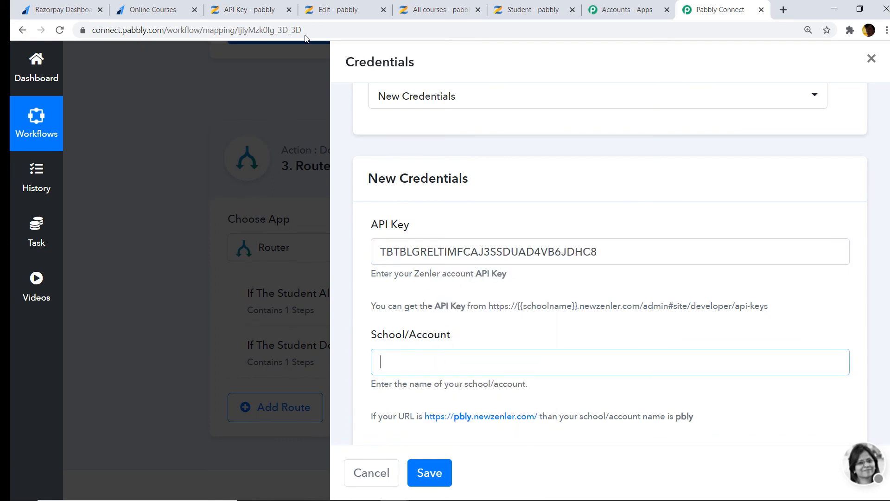
# Copy the school name from the Zenler address into School/Account and save the connection
pyautogui.click(246, 9)
pyautogui.doubleClick(115, 30)
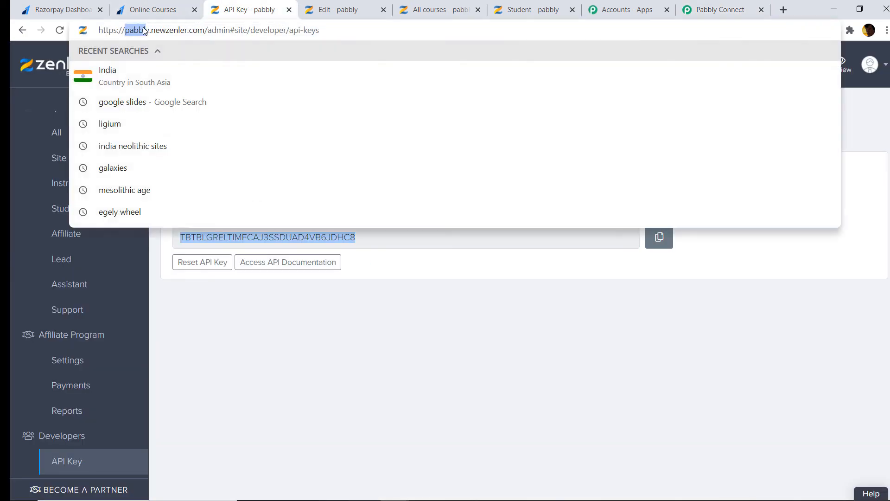
pyautogui.moveTo(133, 30); pyautogui.dragTo(148, 31)
pyautogui.rightClick(131, 35)
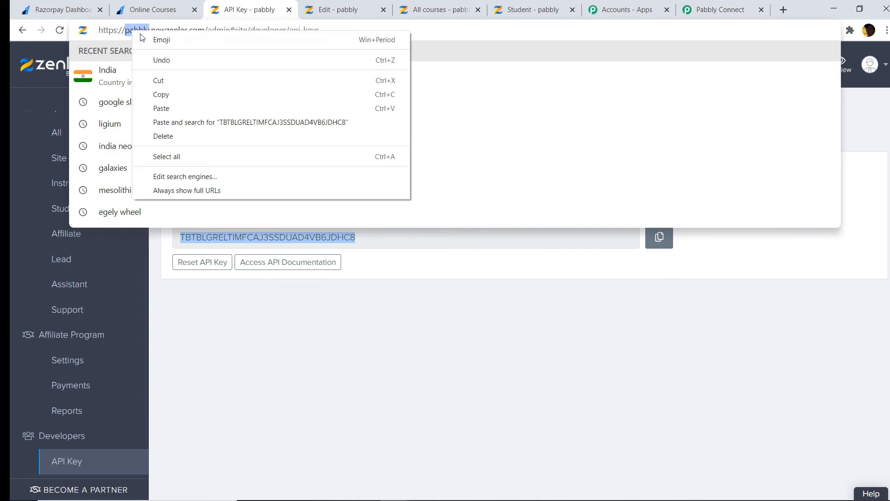
pyautogui.click(168, 91)
pyautogui.click(709, 6)
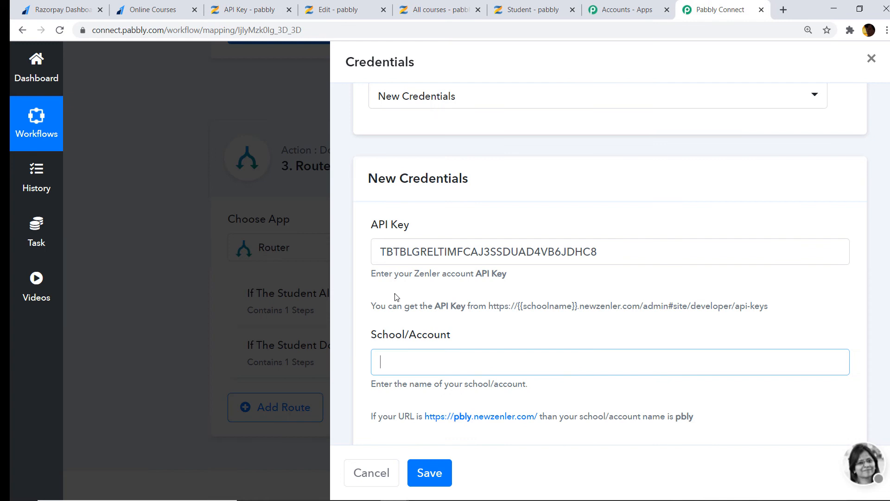
pyautogui.rightClick(392, 364)
pyautogui.click(451, 270)
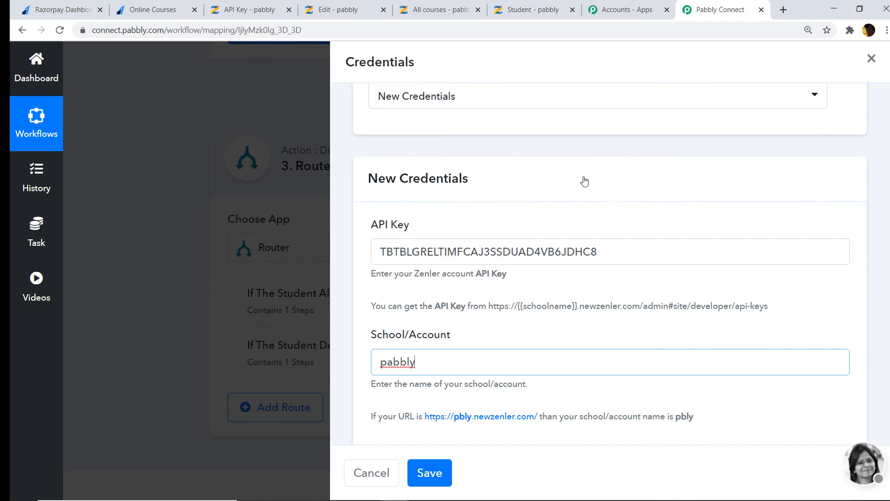
pyautogui.click(422, 465)
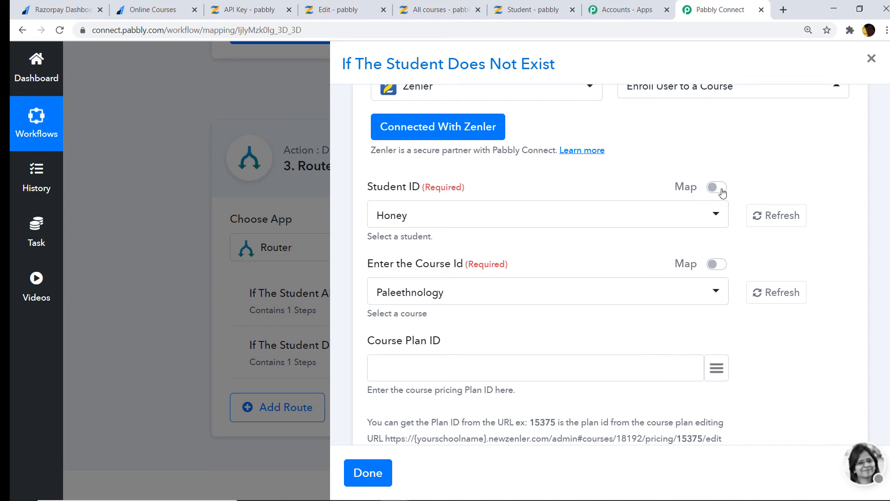
# Switch Student ID to mapped data and clear its filled-in value
pyautogui.click(719, 188)
pyautogui.tripleClick(553, 210)
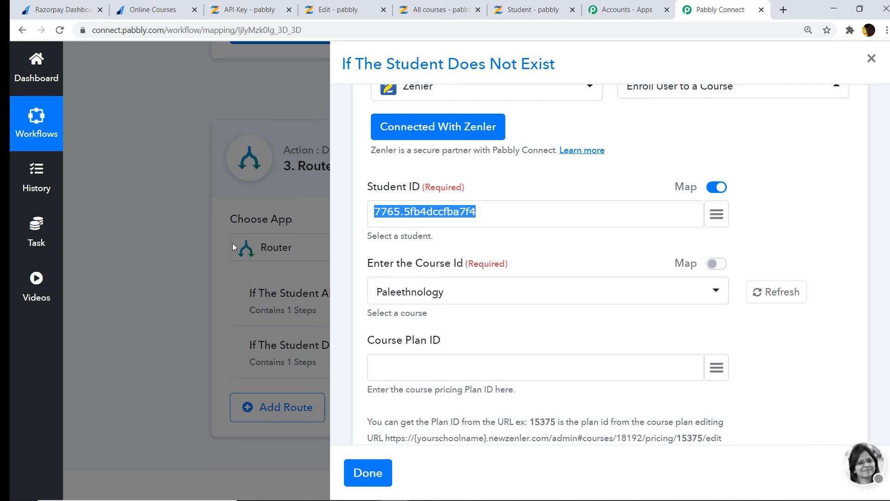
pyautogui.press('BackSpace')
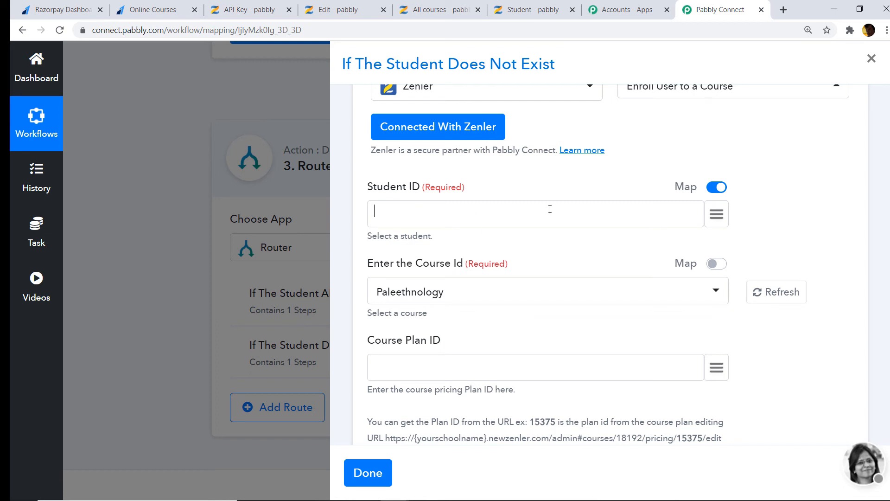
pyautogui.click(716, 216)
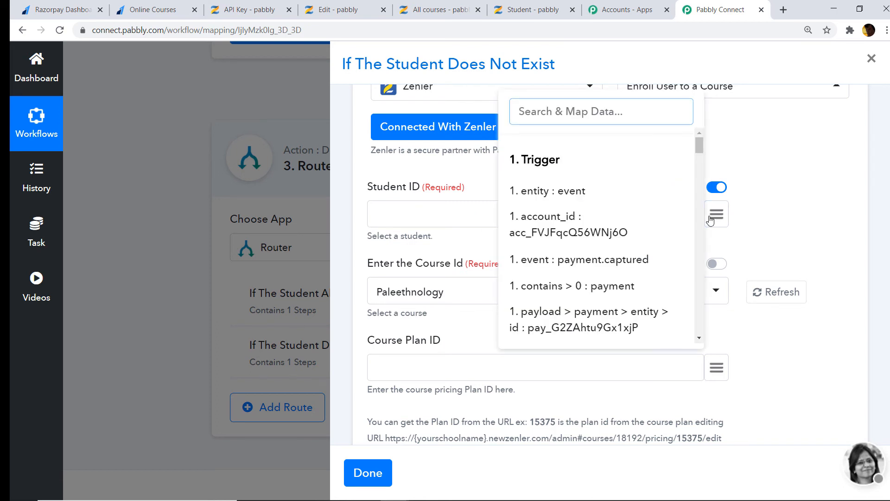
pyautogui.write('id')
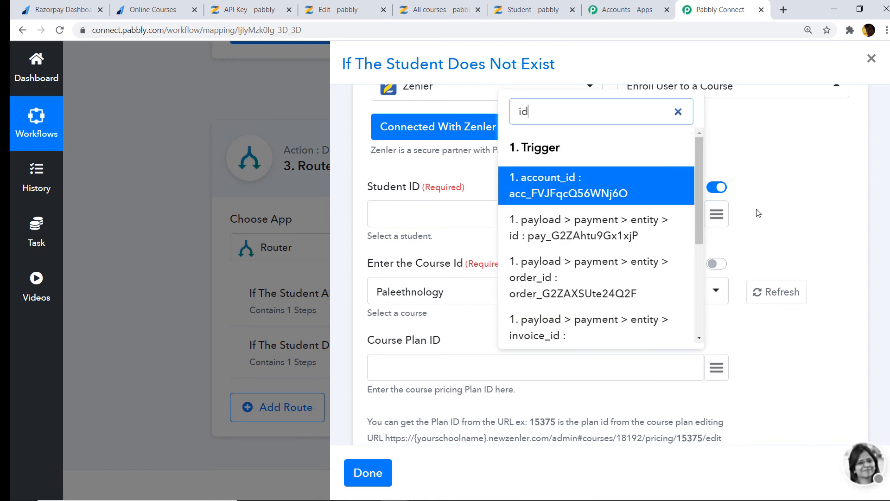
pyautogui.scroll(6, 759, 214)
pyautogui.click(798, 249)
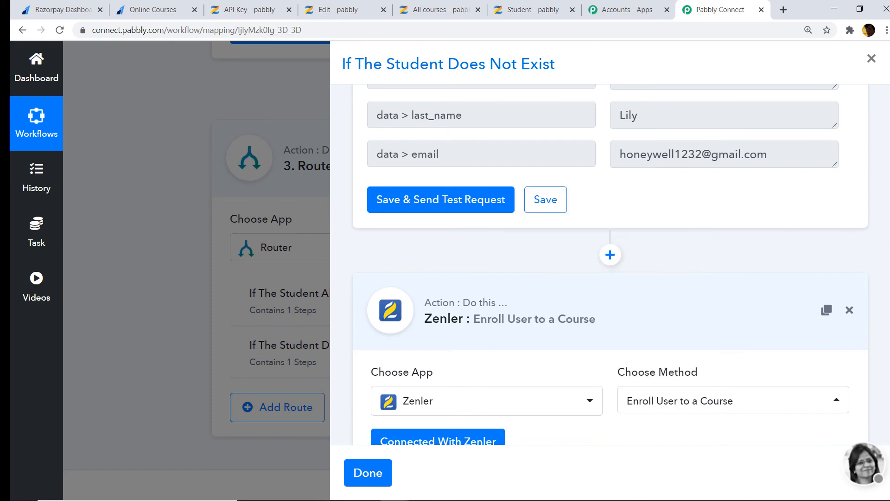
pyautogui.scroll(7, 833, 366)
pyautogui.scroll(-2, 872, 301)
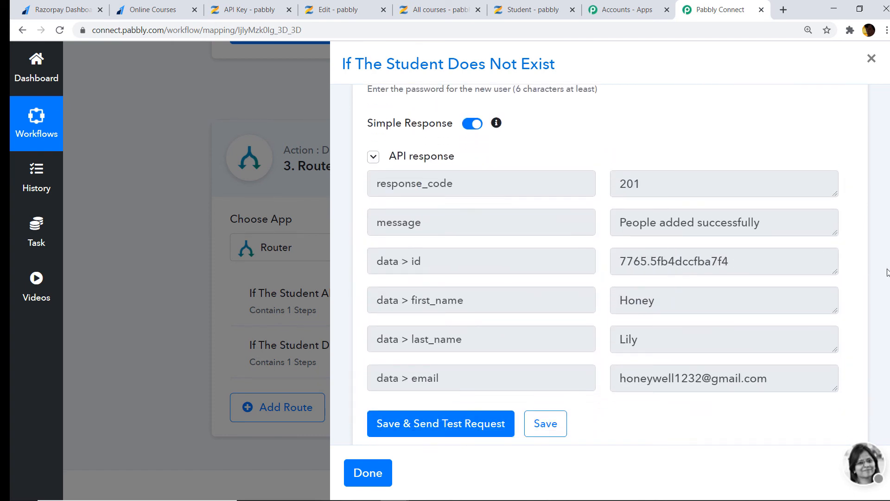
pyautogui.scroll(-10, 735, 284)
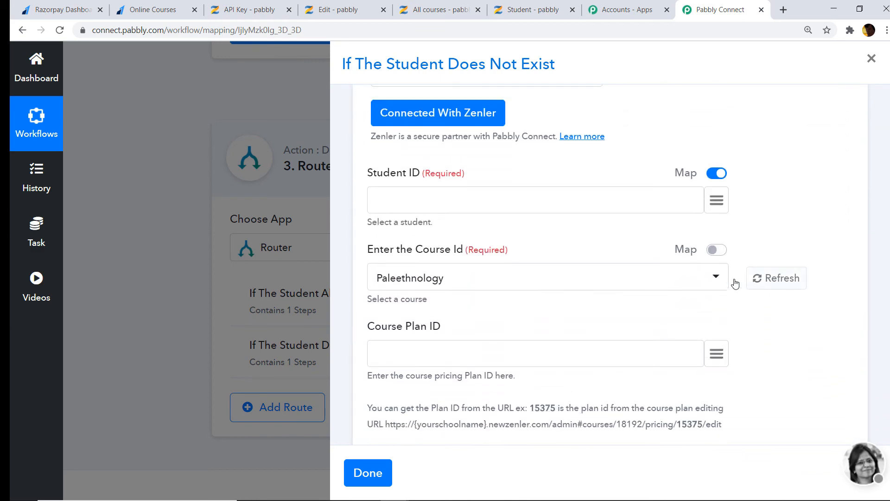
# Map Student ID to '2. data > id' from Zenler: Add New User, searching '7f'
pyautogui.click(716, 198)
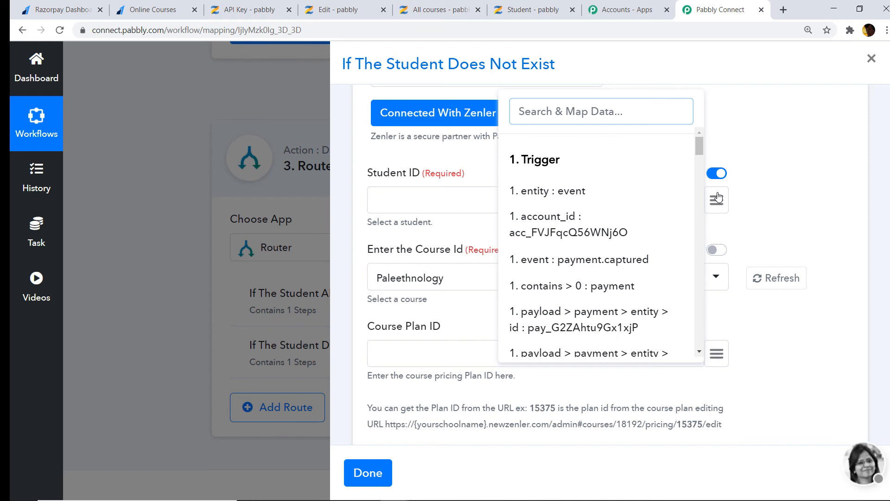
pyautogui.write('7f4')
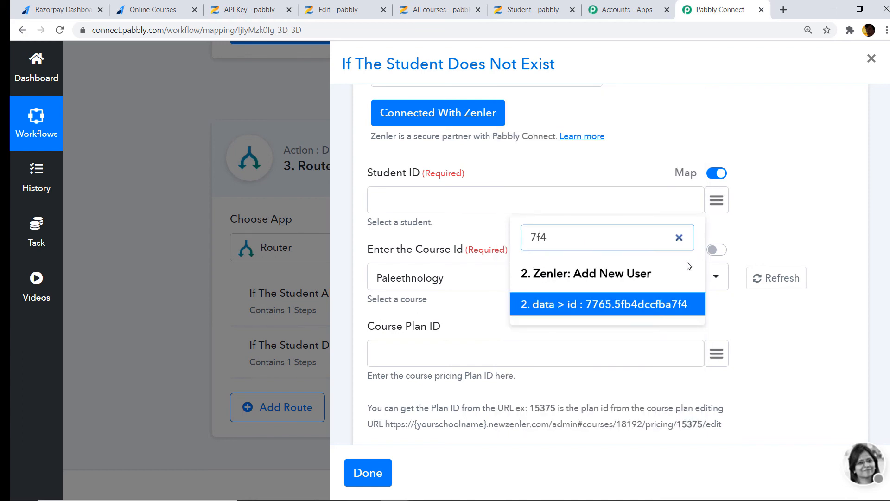
pyautogui.click(632, 308)
pyautogui.scroll(-1, 532, 263)
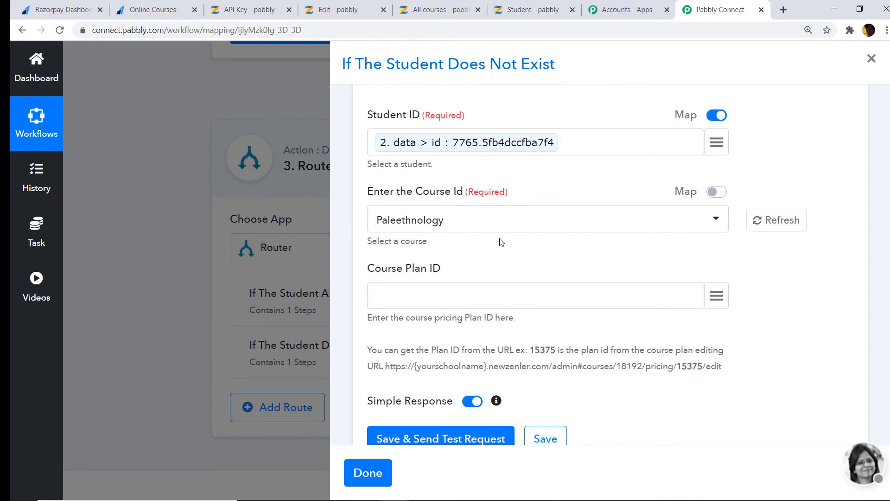
pyautogui.scroll(-1, 570, 237)
pyautogui.click(440, 9)
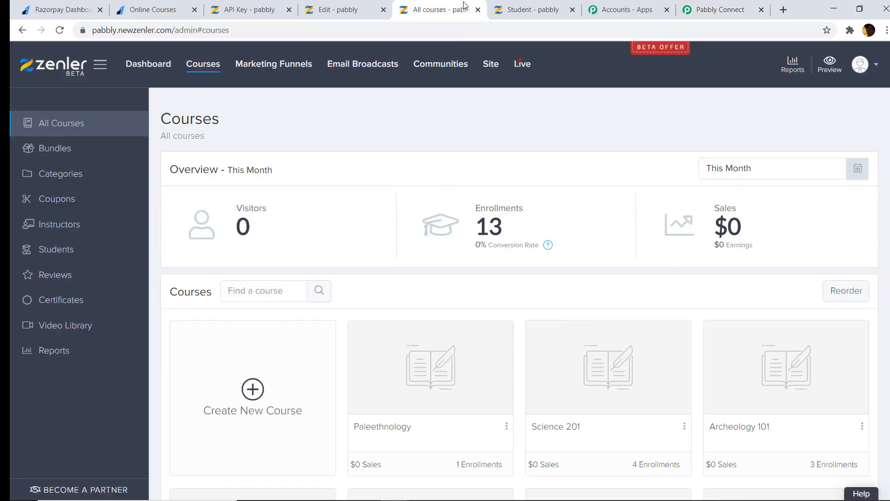
# Copy the plan ID 18085 from the Paleethnology free pricing plan's address in Zenler
pyautogui.click(539, 10)
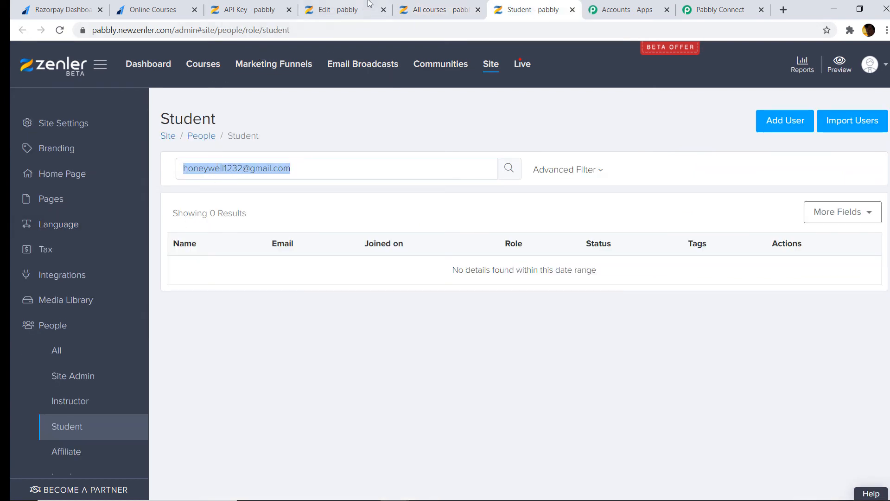
pyautogui.click(402, 8)
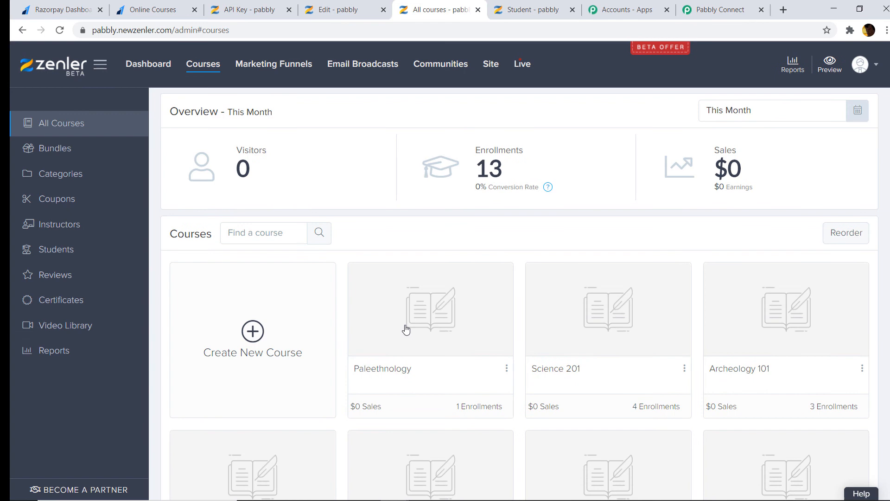
pyautogui.click(405, 327)
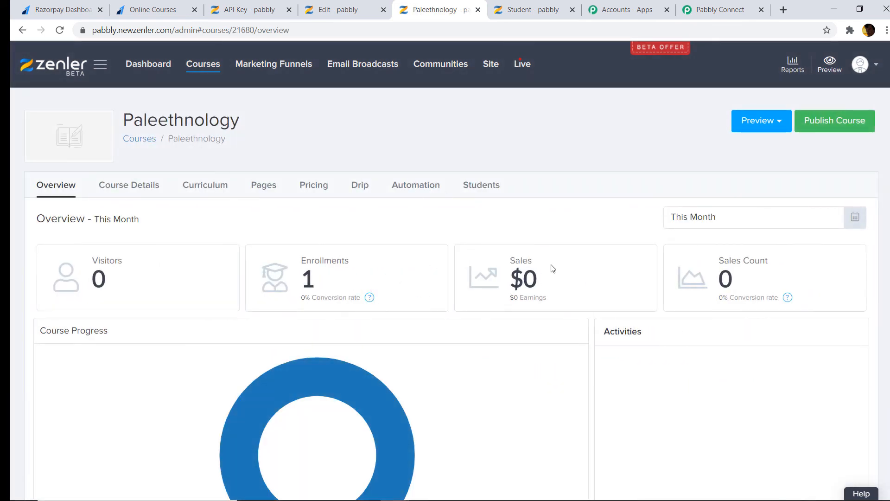
pyautogui.click(312, 189)
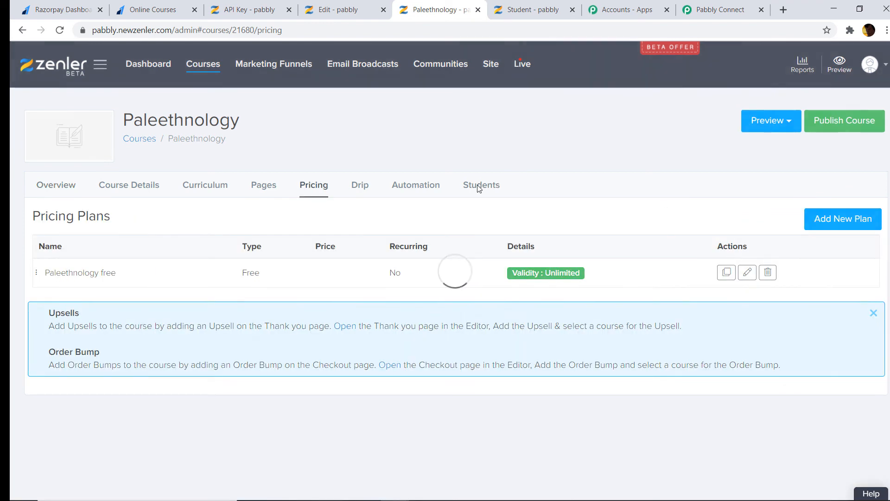
pyautogui.click(747, 272)
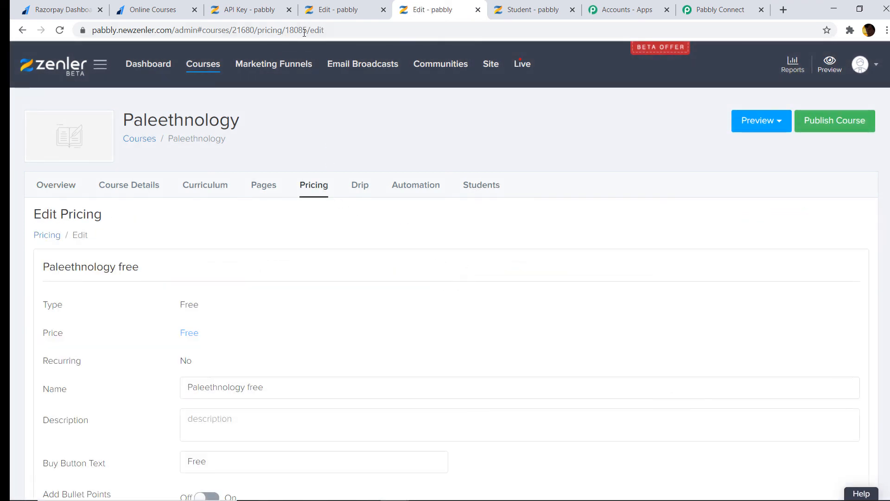
pyautogui.doubleClick(301, 30)
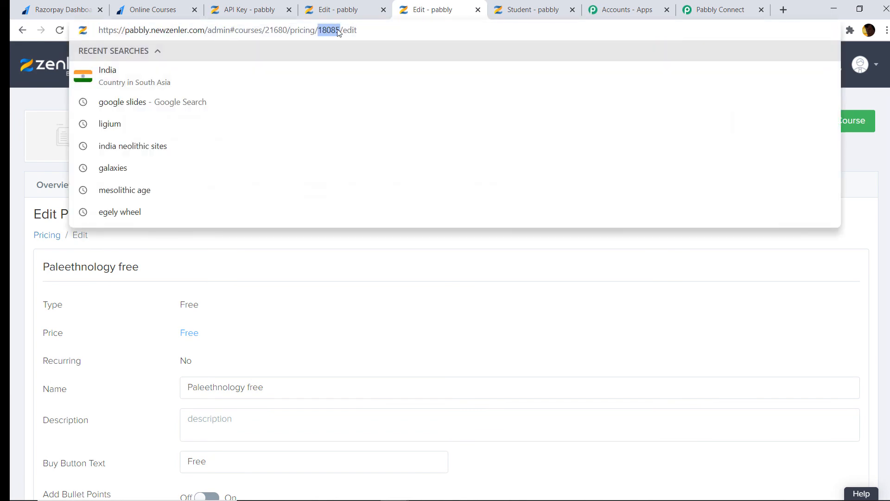
pyautogui.rightClick(326, 32)
pyautogui.click(348, 92)
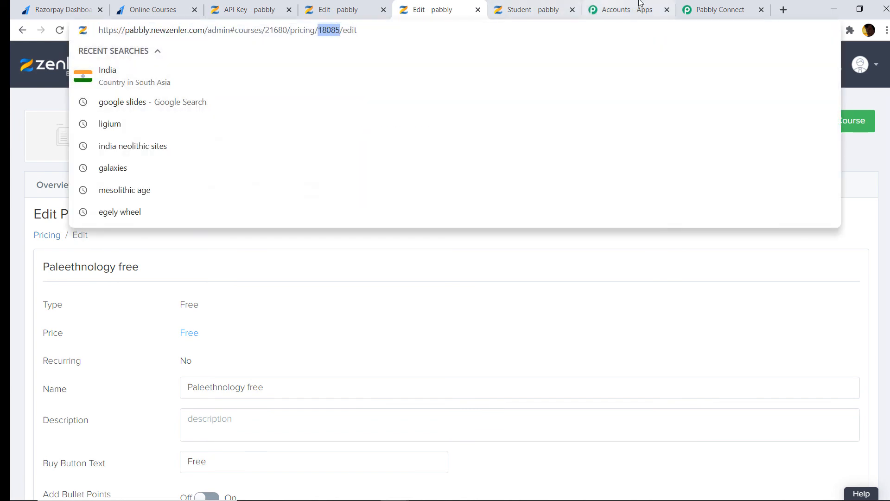
pyautogui.click(732, 9)
pyautogui.rightClick(399, 237)
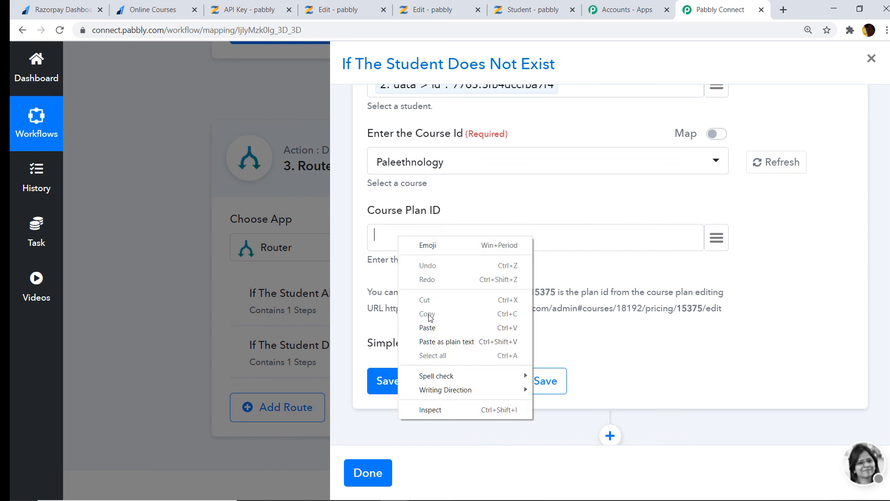
# Paste 18085 into Course Plan ID and test, getting 200 'User enrolled to the course'
pyautogui.click(433, 326)
pyautogui.click(415, 386)
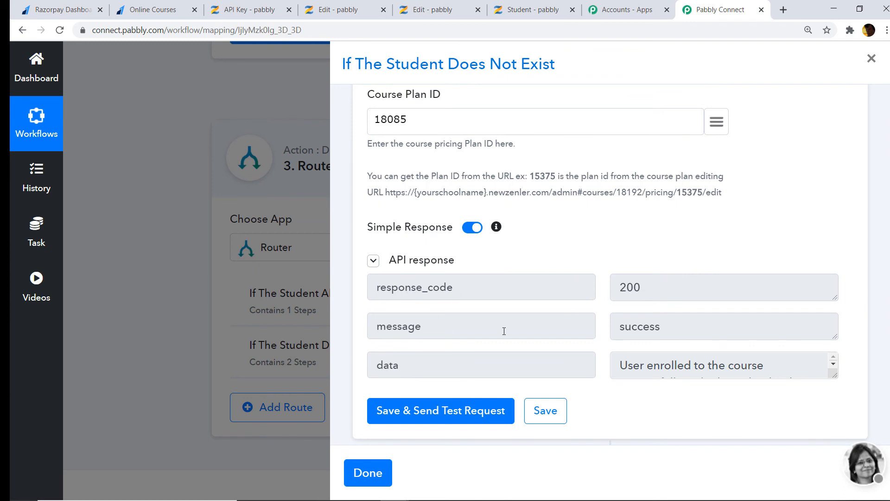
pyautogui.scroll(-2, 706, 357)
pyautogui.scroll(1, 704, 348)
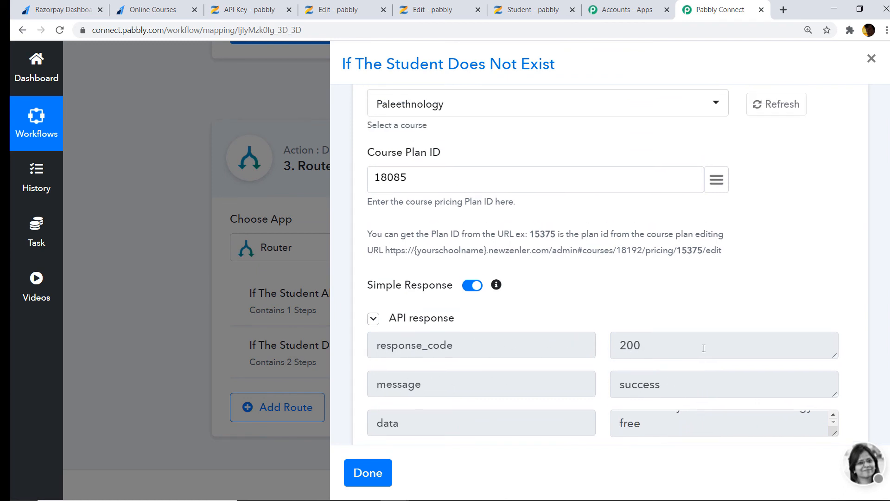
pyautogui.scroll(-2, 744, 348)
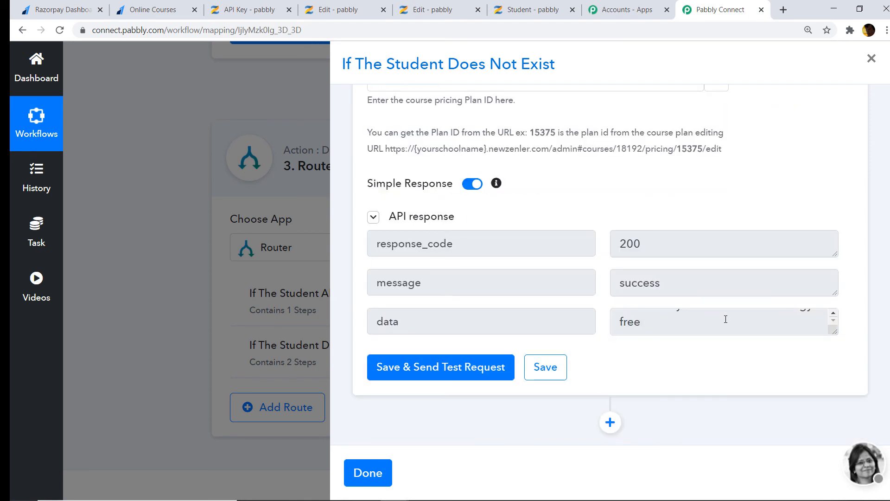
pyautogui.scroll(2, 742, 321)
pyautogui.scroll(-2, 743, 325)
pyautogui.scroll(2, 743, 325)
pyautogui.scroll(-2, 745, 324)
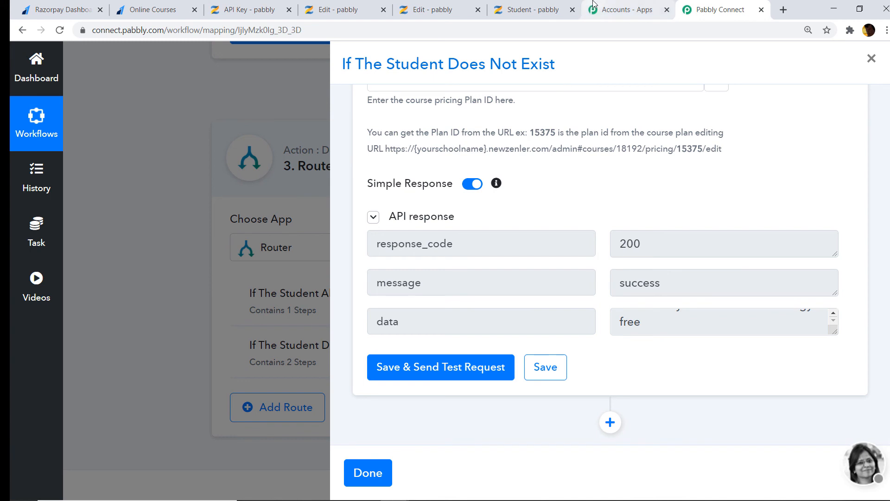
pyautogui.click(531, 8)
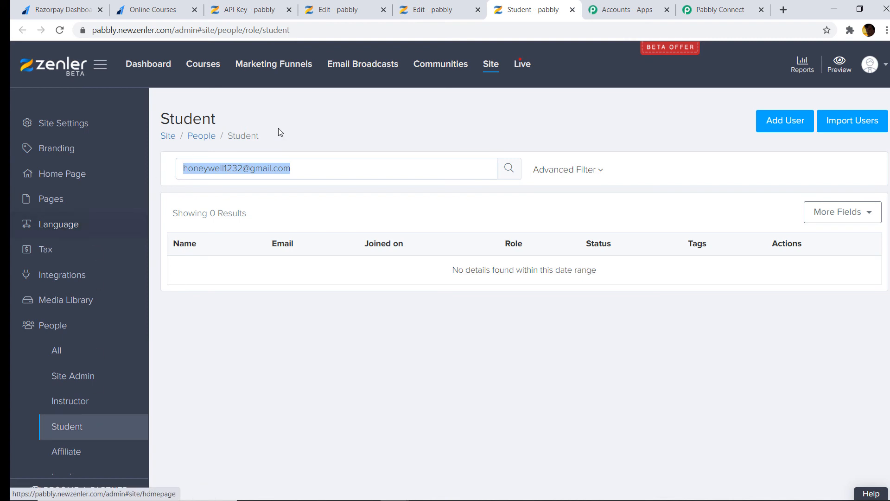
# Check that Zenler's Paleethnology course shows 2 enrollments, then go back to the Pabbly Connect tab
pyautogui.click(212, 65)
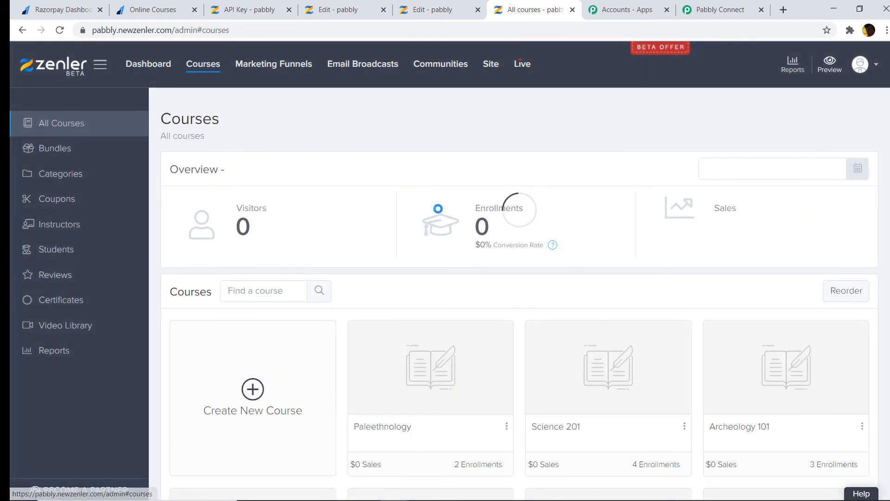
pyautogui.scroll(-3, 431, 259)
pyautogui.click(424, 267)
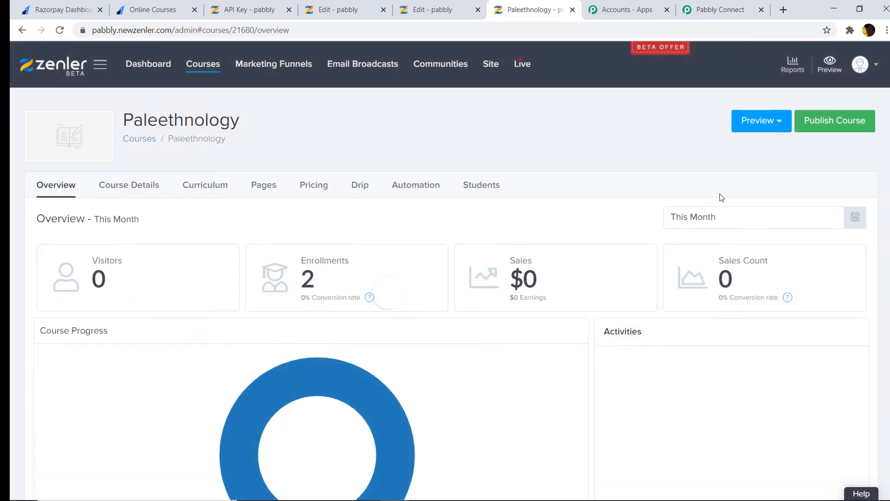
pyautogui.scroll(-3, 700, 206)
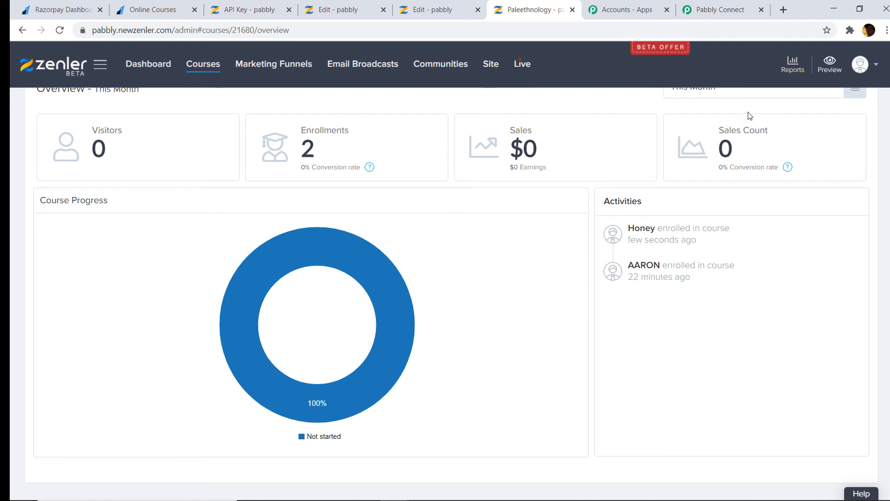
pyautogui.click(727, 15)
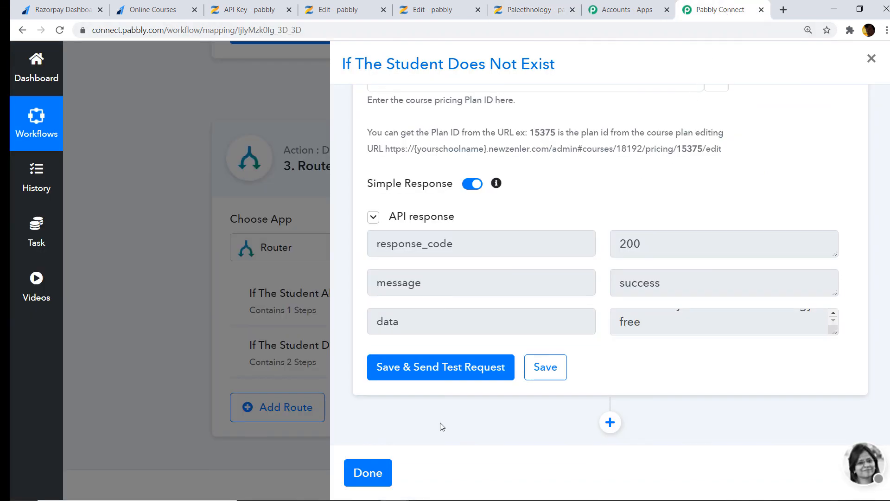
# Save the enrolment step and close the route's settings panel
pyautogui.click(535, 379)
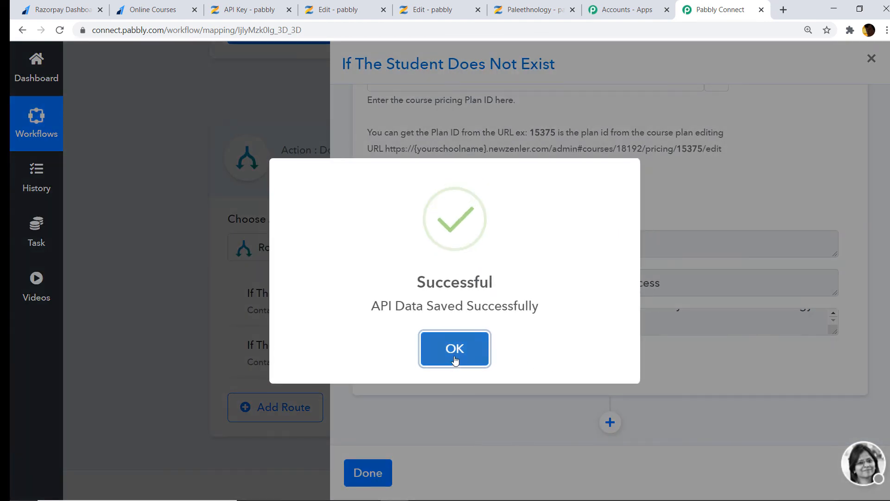
pyautogui.click(454, 357)
pyautogui.click(366, 471)
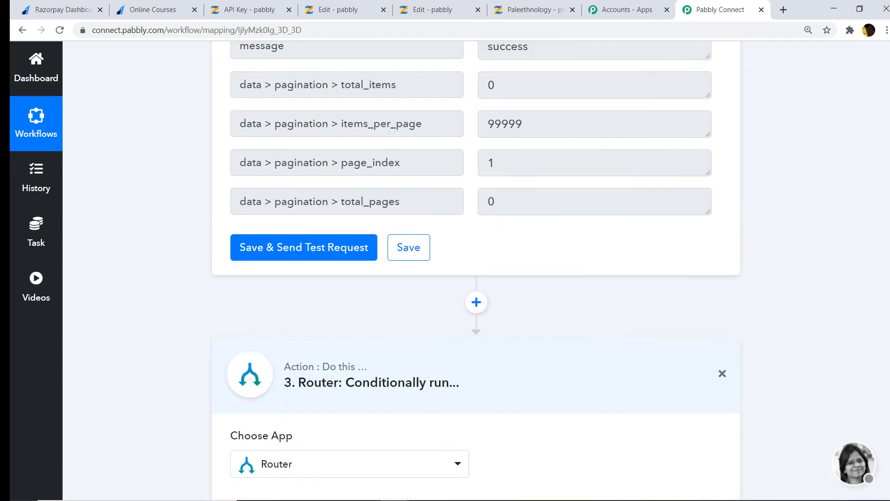
# Collapse the Router, Zenler Search Student and Webhook trigger step cards
pyautogui.scroll(-5, 775, 346)
pyautogui.click(431, 172)
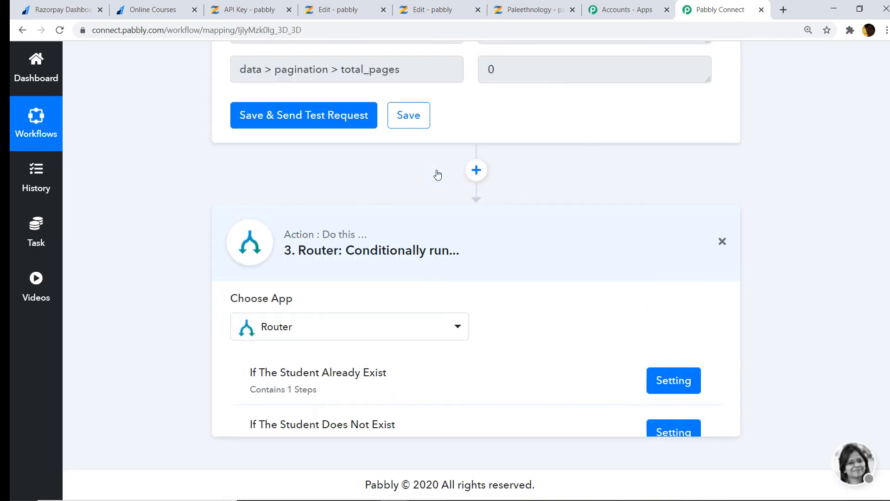
pyautogui.scroll(10, 469, 183)
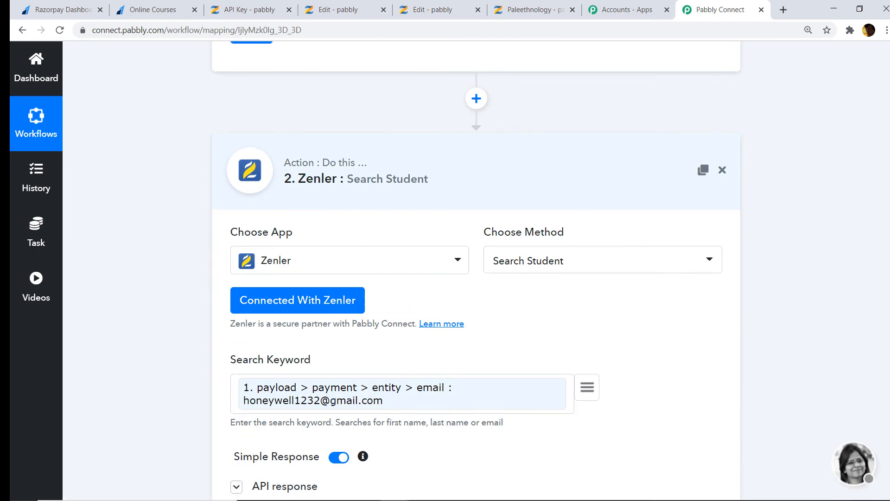
pyautogui.click(571, 232)
pyautogui.scroll(8, 477, 185)
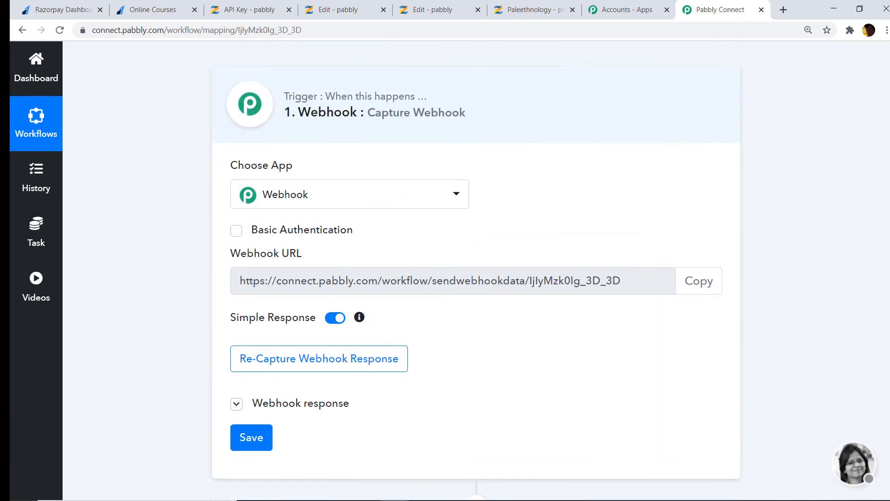
pyautogui.click(443, 181)
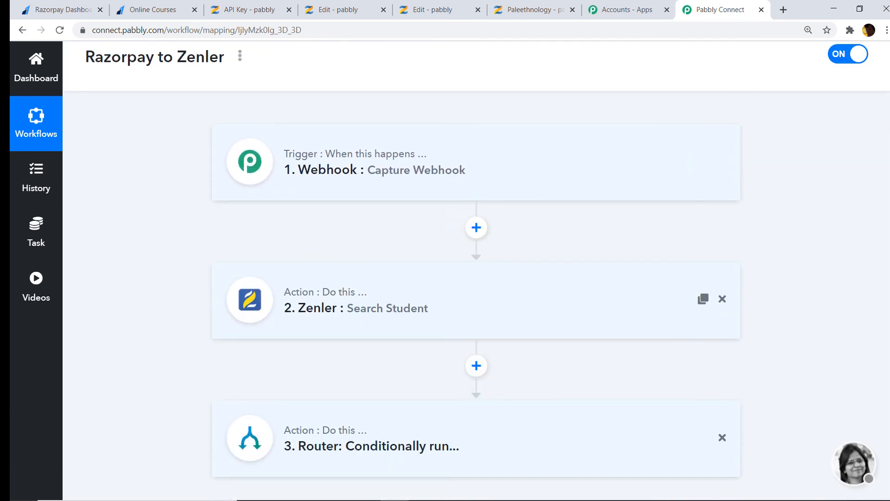
# Expand the Router step to show its 'If The Student Does Not Exist' and 'Already Exist' routes
pyautogui.scroll(-2, 443, 182)
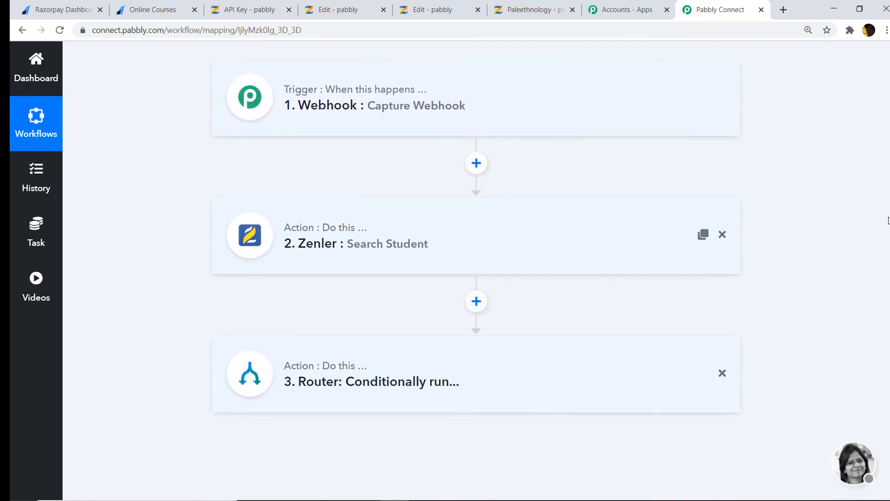
pyautogui.scroll(1, 366, 120)
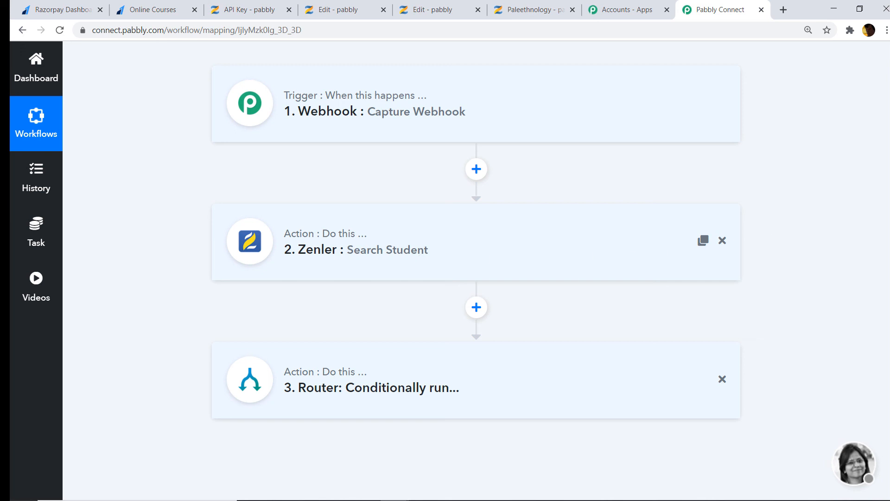
pyautogui.scroll(-1, 639, 189)
pyautogui.click(359, 334)
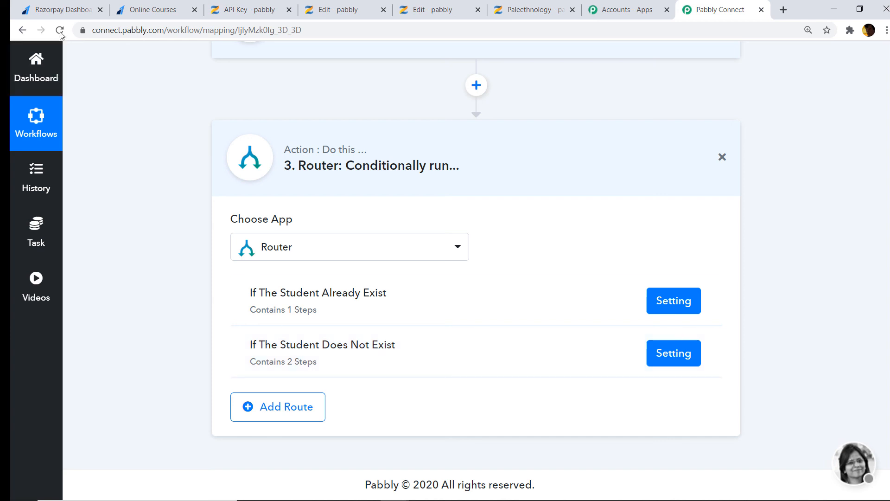
# Reload the Razorpay course payment page for a fresh form
pyautogui.click(149, 9)
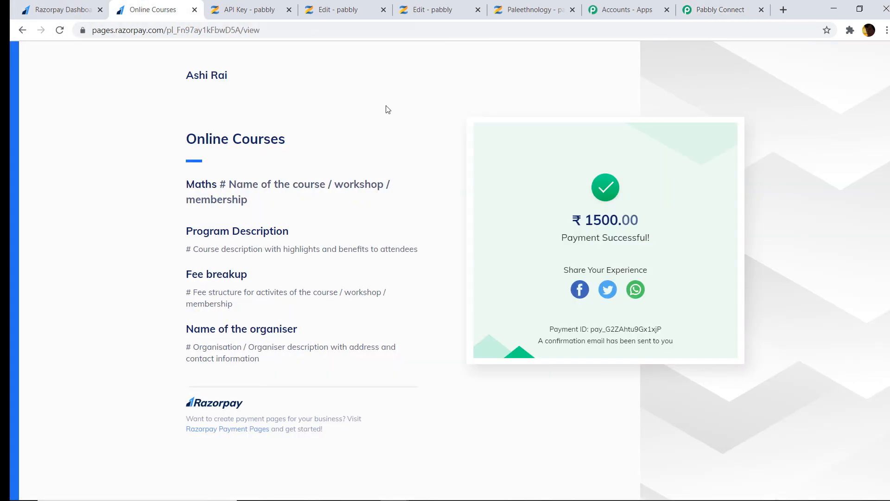
pyautogui.click(118, 31)
pyautogui.press('Return')
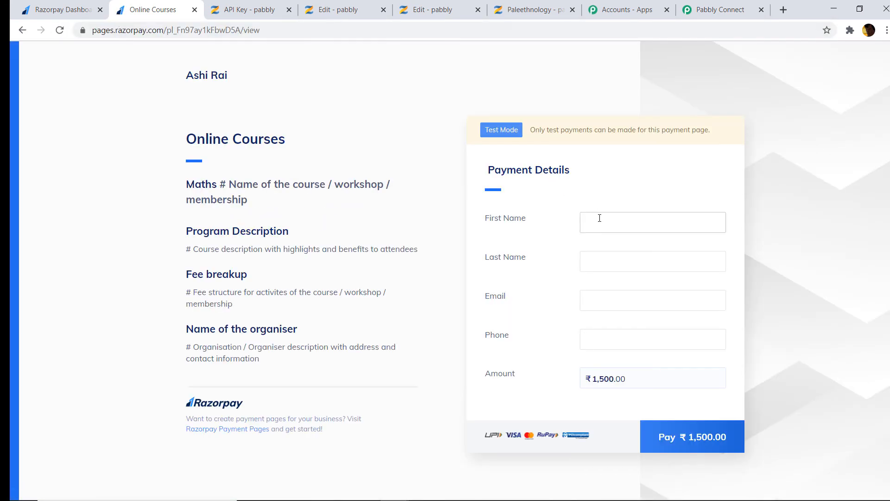
# Fill in the new student's first name, last name, e-mail and phone, then proceed to the ₹1,500.00 payment
pyautogui.click(598, 217)
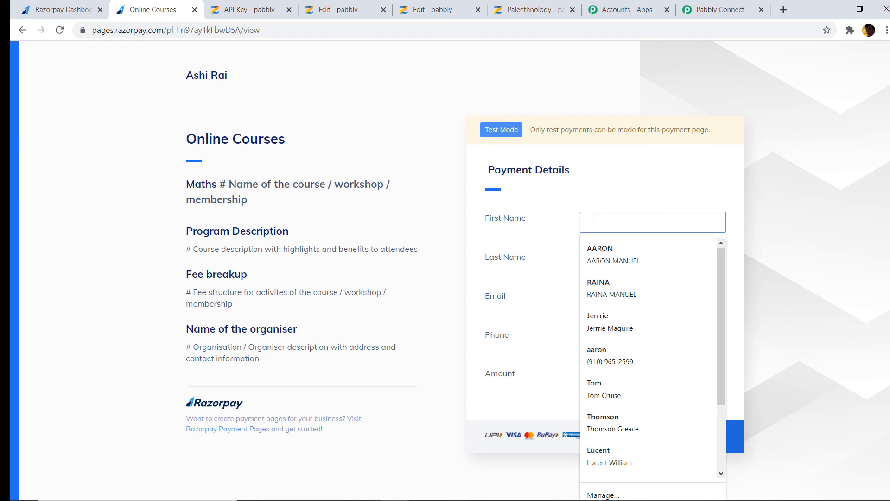
pyautogui.write('Trumo')
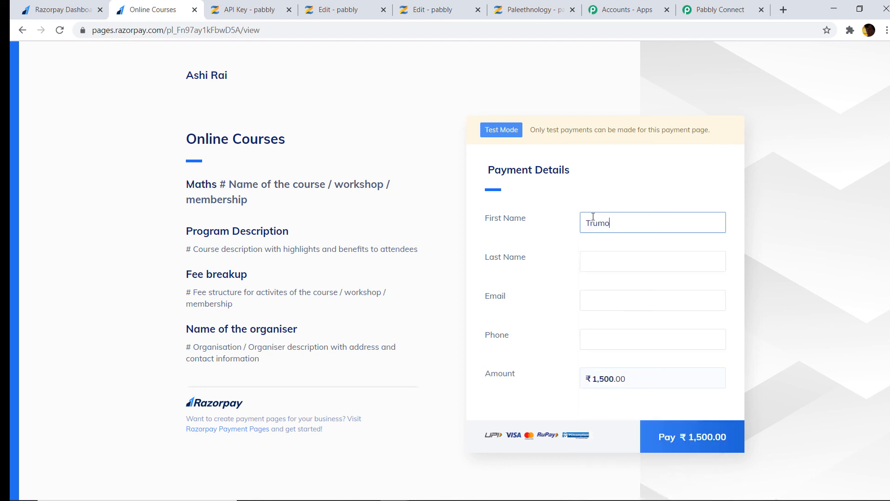
pyautogui.press('BackSpace')
pyautogui.write('p')
pyautogui.click(605, 254)
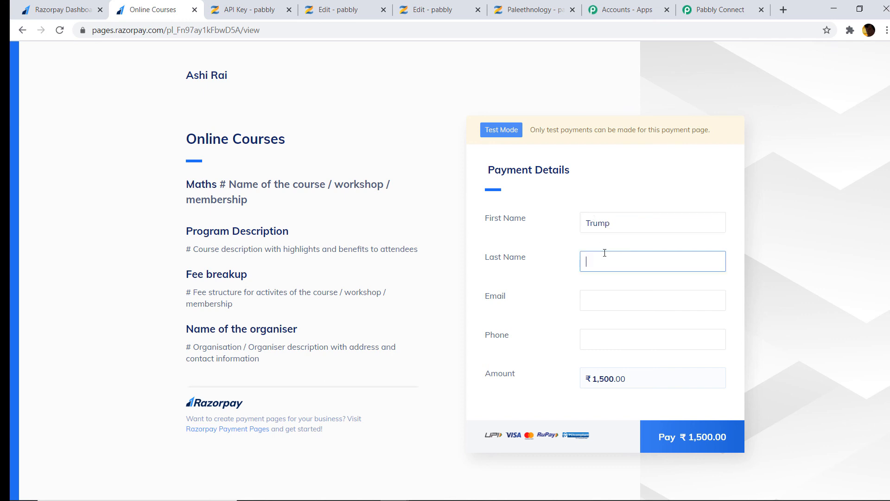
pyautogui.write('Biden')
pyautogui.click(602, 303)
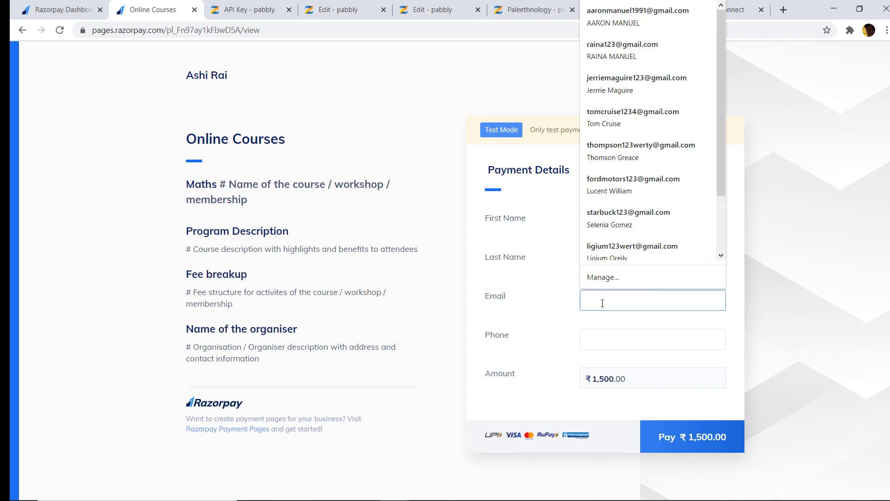
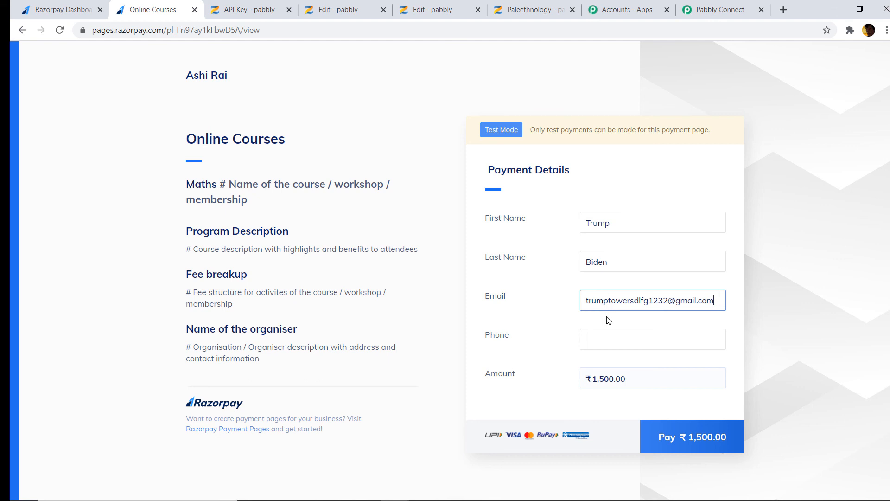
pyautogui.click(607, 334)
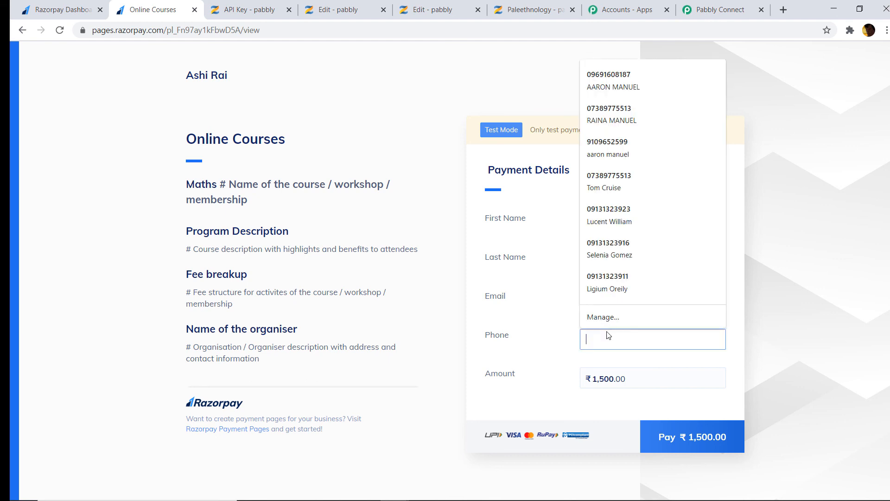
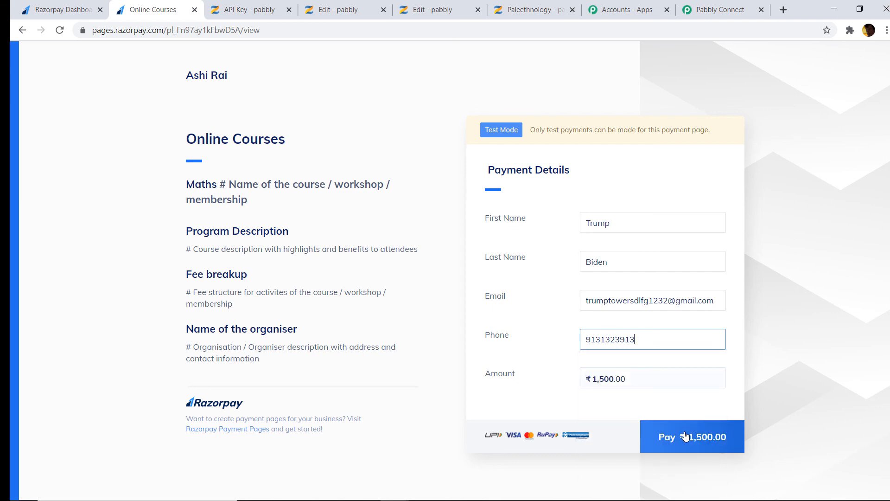
pyautogui.click(685, 436)
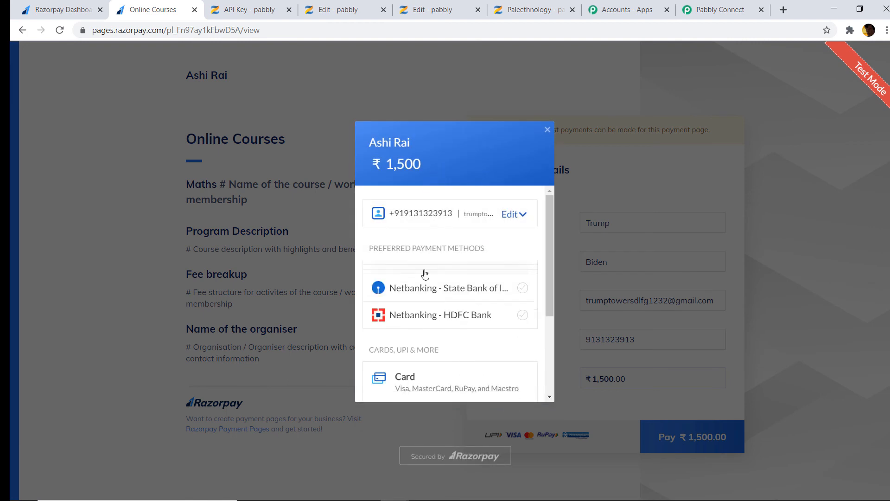
# Pay ₹1,500 with the saved test card and its CVV, skip saving the card, and mark the payment Success
pyautogui.scroll(-1, 433, 286)
pyautogui.click(433, 309)
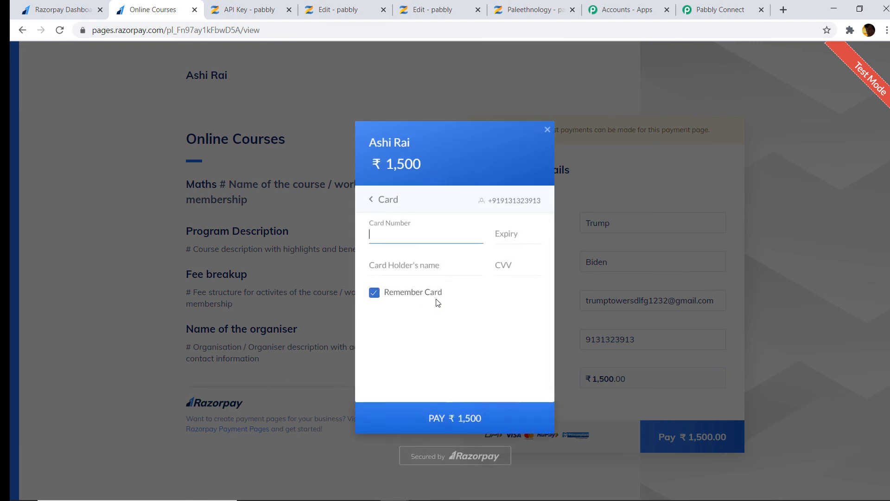
pyautogui.click(408, 236)
pyautogui.click(410, 296)
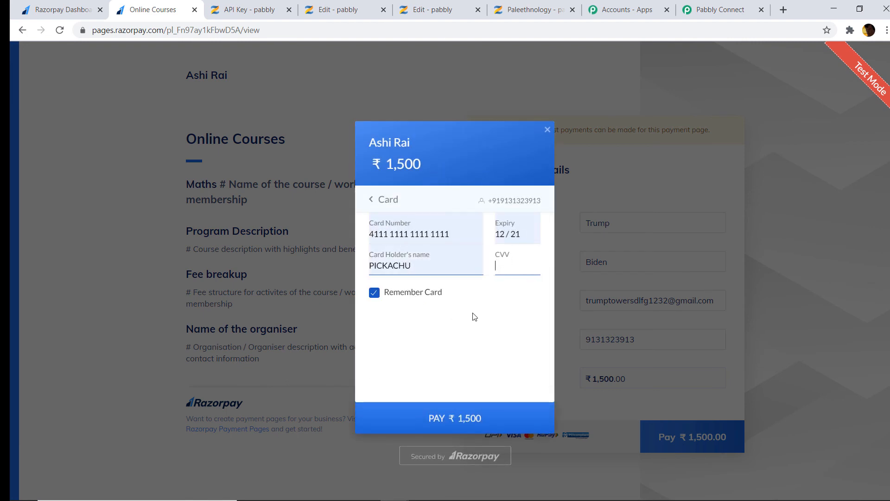
pyautogui.write('111')
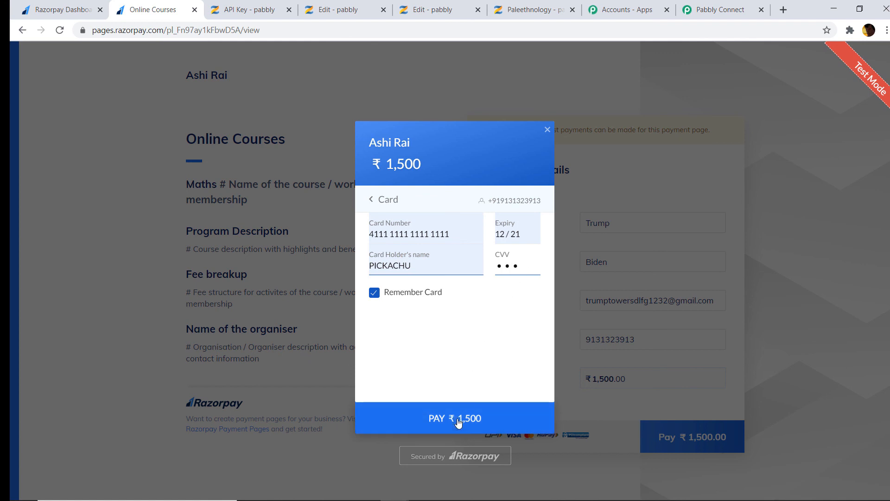
pyautogui.click(458, 422)
pyautogui.click(474, 354)
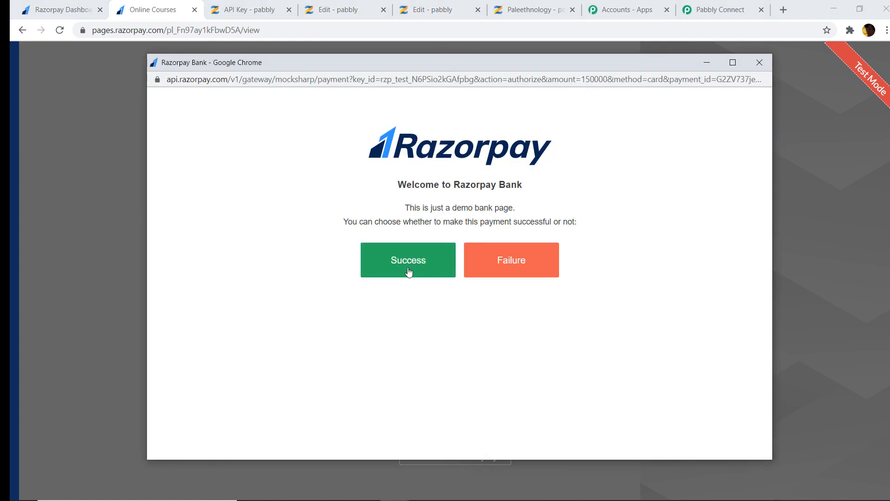
pyautogui.click(408, 272)
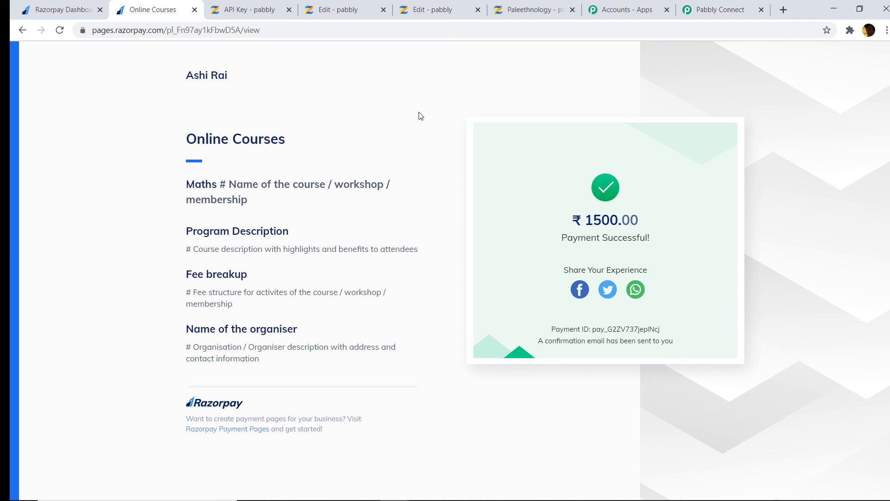
# Reload Zenler's Paleethnology overview and confirm 3 enrollments with the new student listed
pyautogui.click(546, 5)
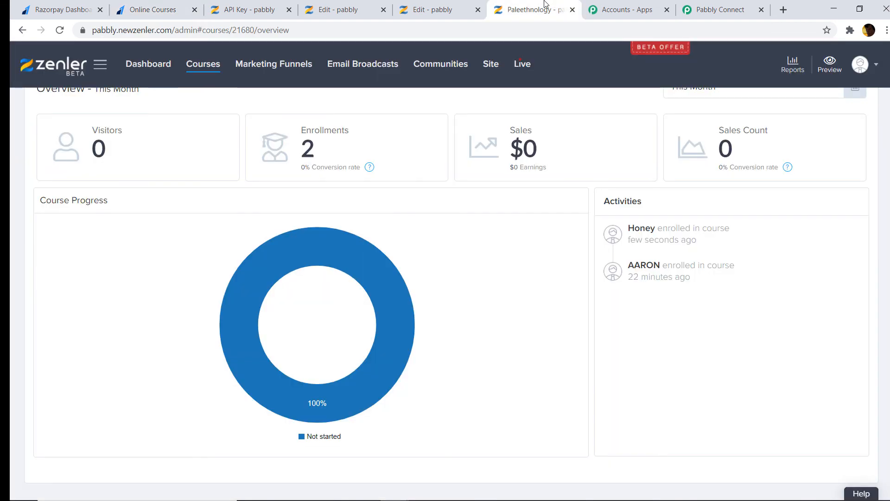
pyautogui.click(60, 30)
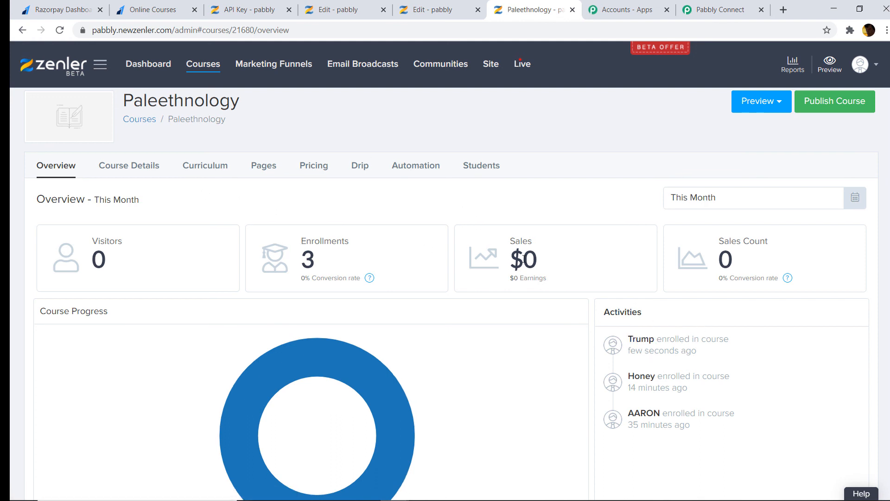
pyautogui.scroll(-1, 480, 225)
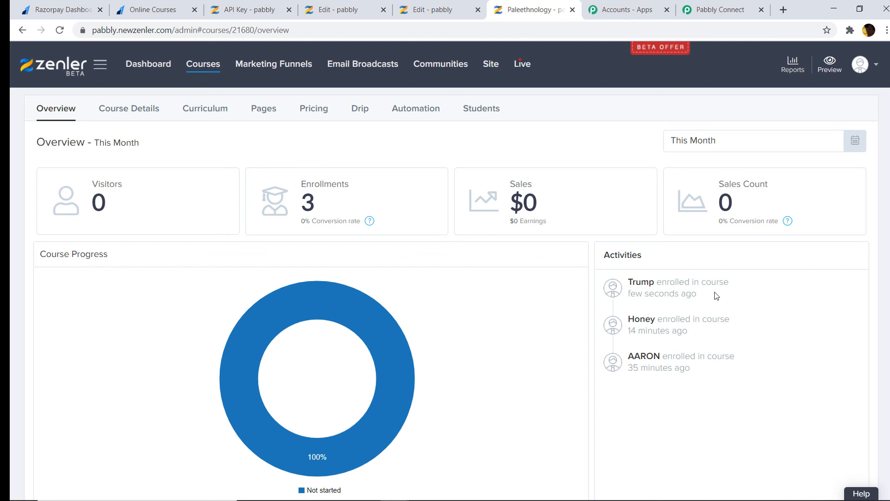